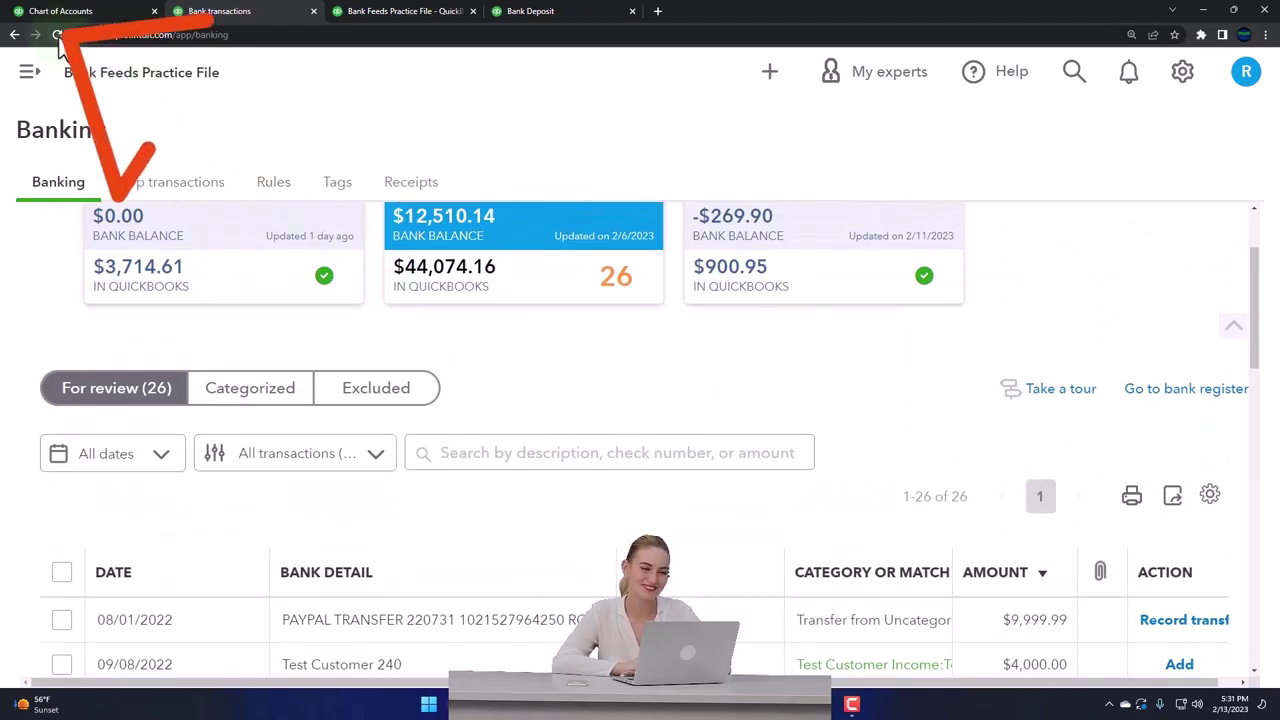
Reload the bank transactions page and collapse the navigation menu to widen the transaction list.
{"action": "left_click", "coordinate": [58, 36]}
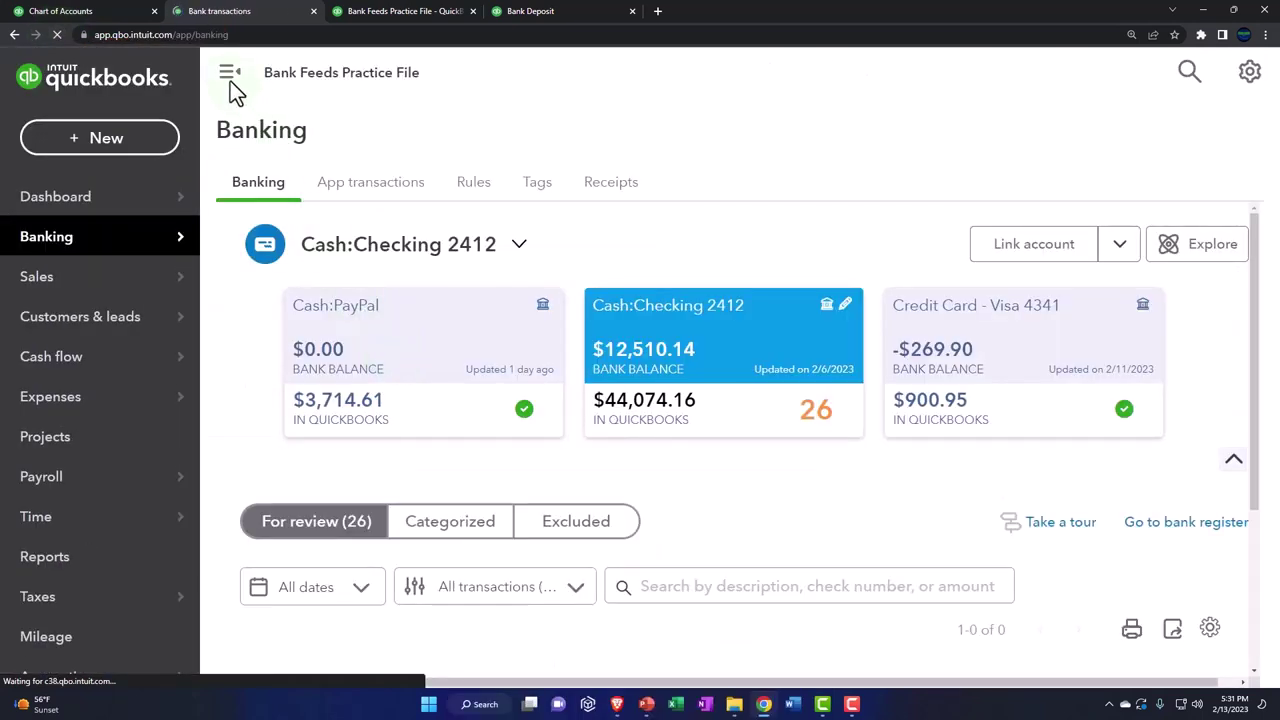
{"action": "left_click", "coordinate": [228, 76]}
{"action": "scroll", "coordinate": [512, 378], "scroll_direction": "down", "scroll_amount": 5}
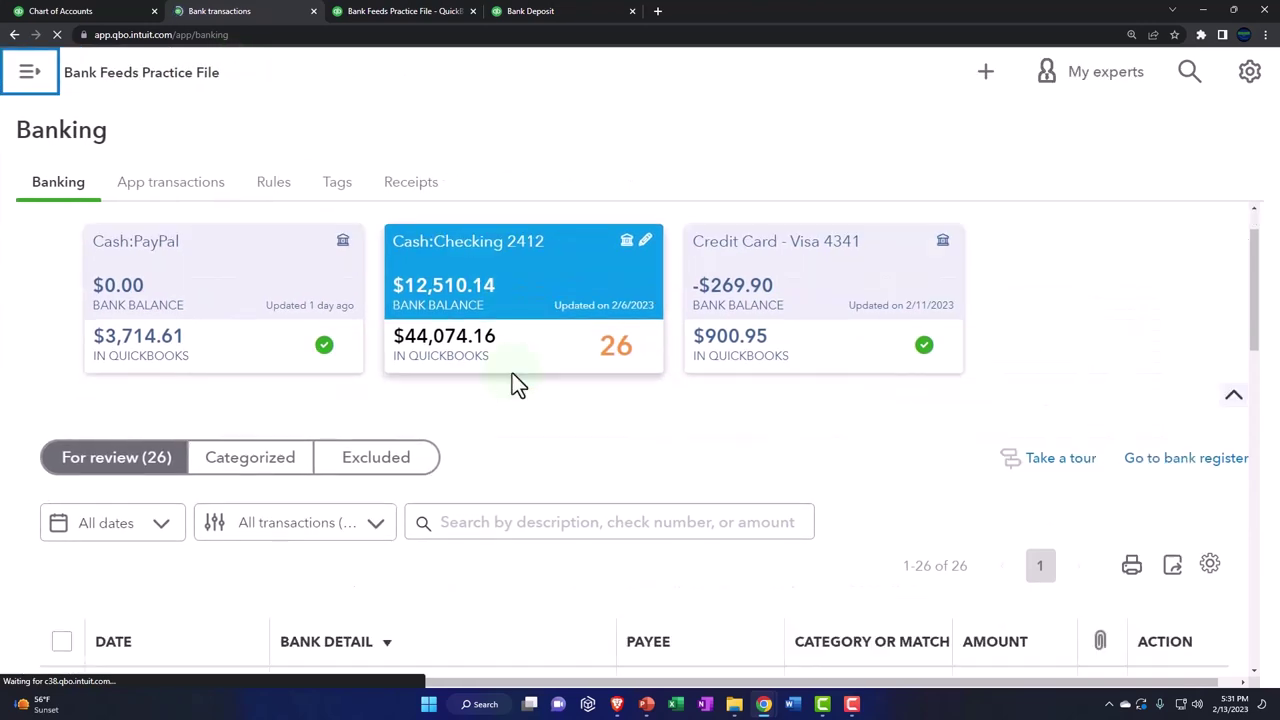
{"action": "scroll", "coordinate": [512, 380], "scroll_direction": "down", "scroll_amount": 3}
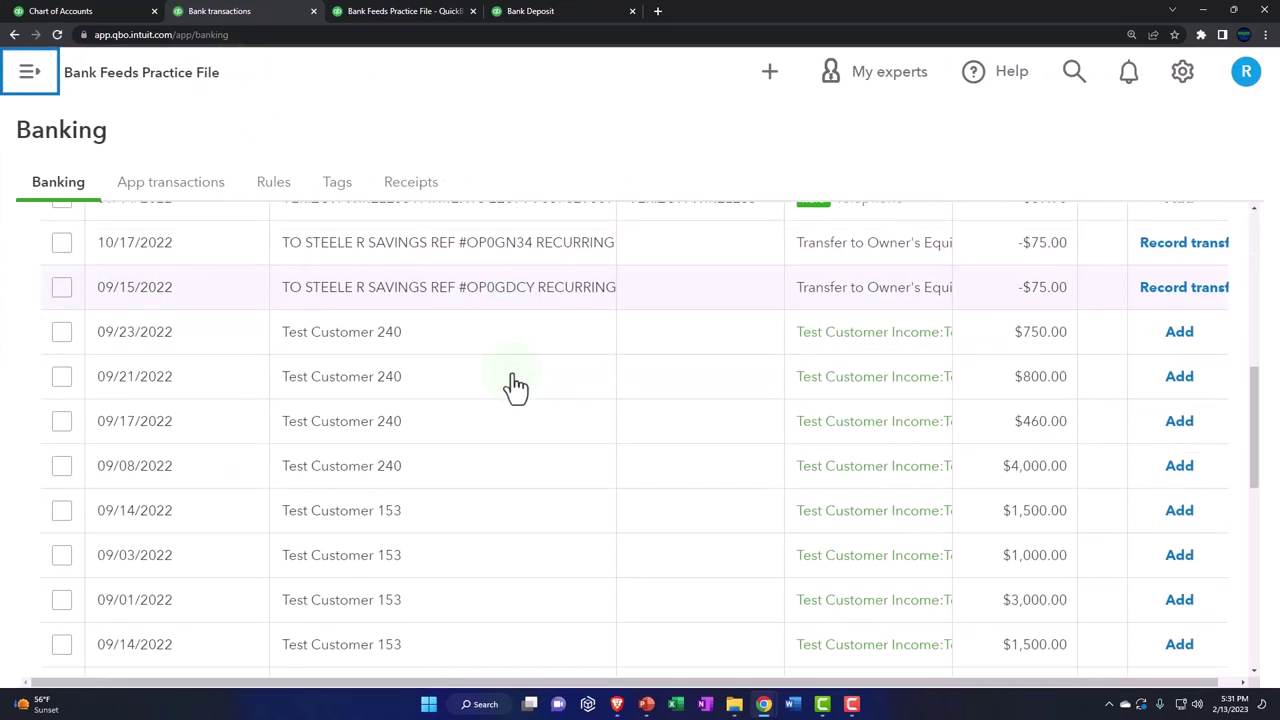
Expand the 09/23/2022 Test Customer 240 deposit in the For review list to show its categorization details.
{"action": "scroll", "coordinate": [516, 387], "scroll_direction": "up", "scroll_amount": 2}
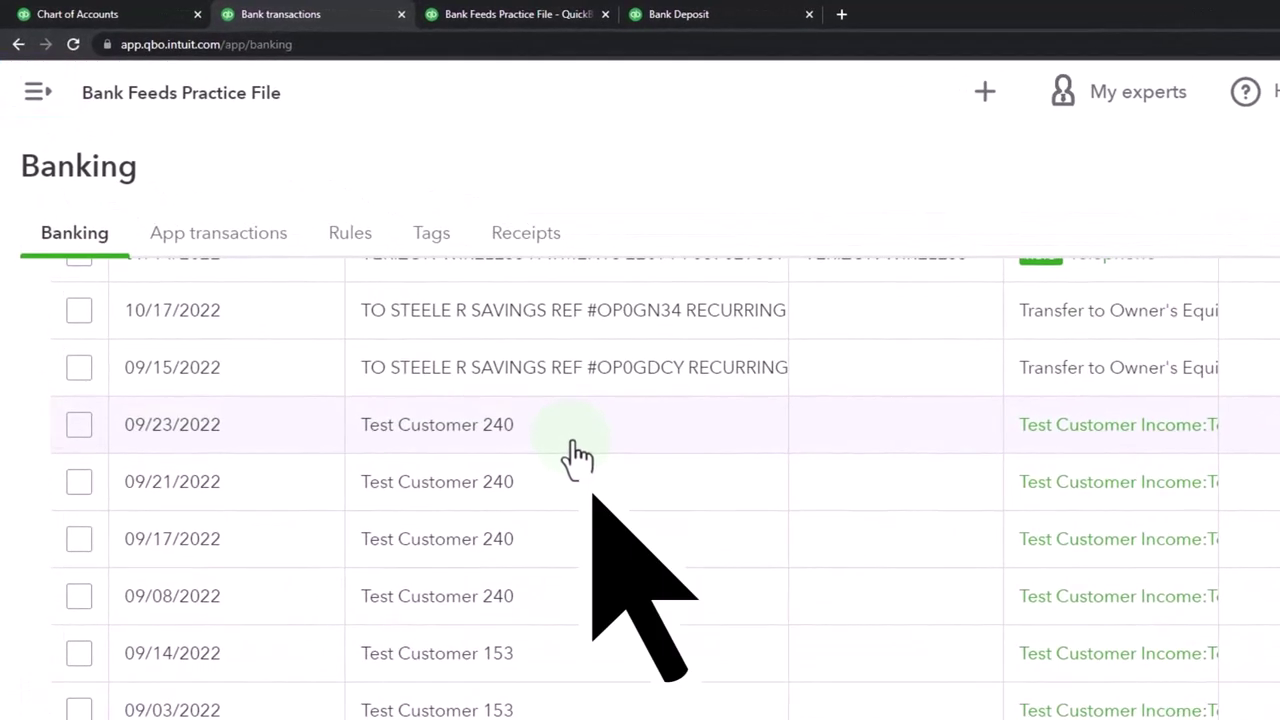
{"action": "left_click", "coordinate": [577, 458]}
{"action": "scroll", "coordinate": [577, 458], "scroll_direction": "down", "scroll_amount": 1}
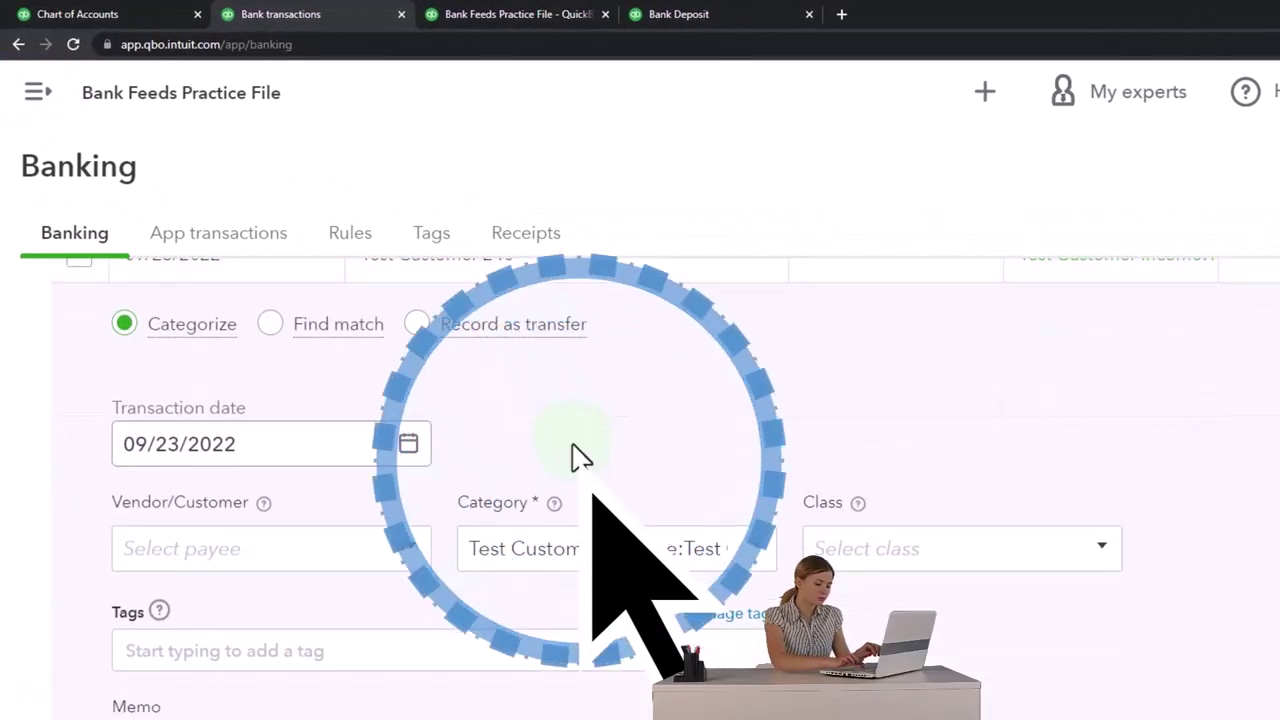
{"action": "scroll", "coordinate": [370, 640], "scroll_direction": "down", "scroll_amount": 1}
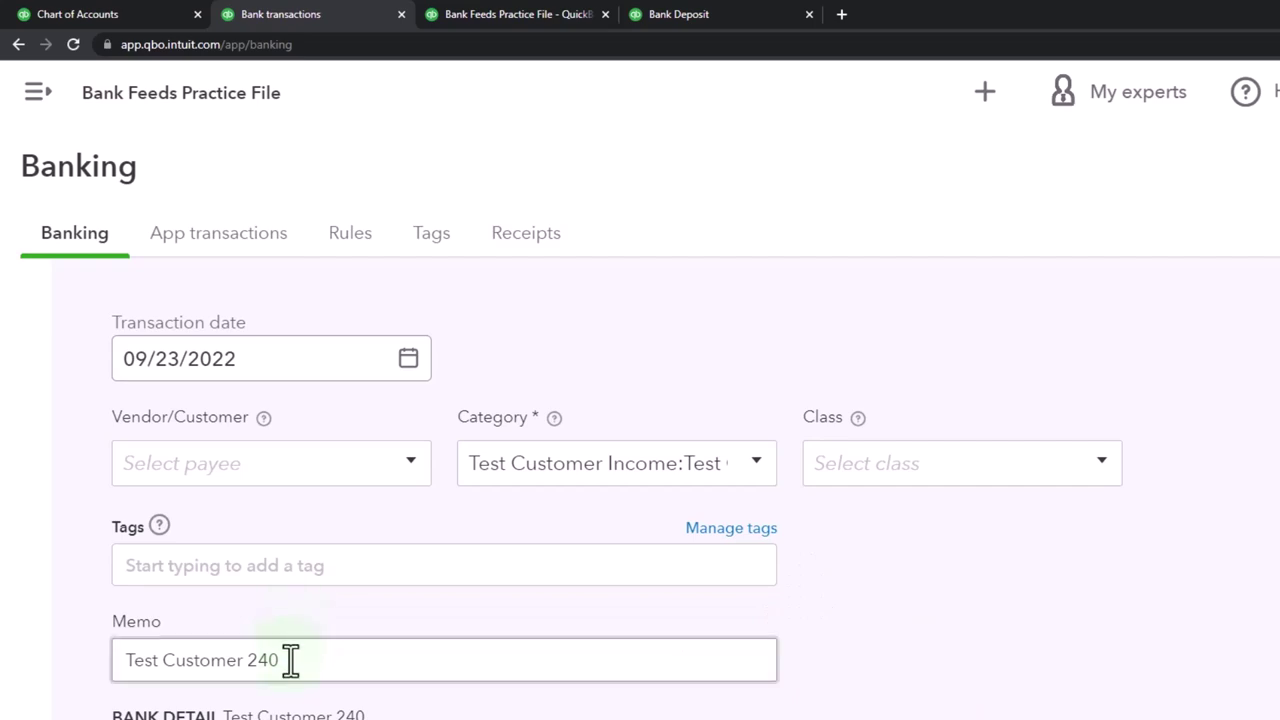
Copy the memo text Test Customer 240 and assign the matching existing customer to the 09/23/2022 deposit.
{"action": "left_click_drag", "start_coordinate": [286, 660], "coordinate": [96, 668]}
{"action": "key", "text": "ctrl+c"}
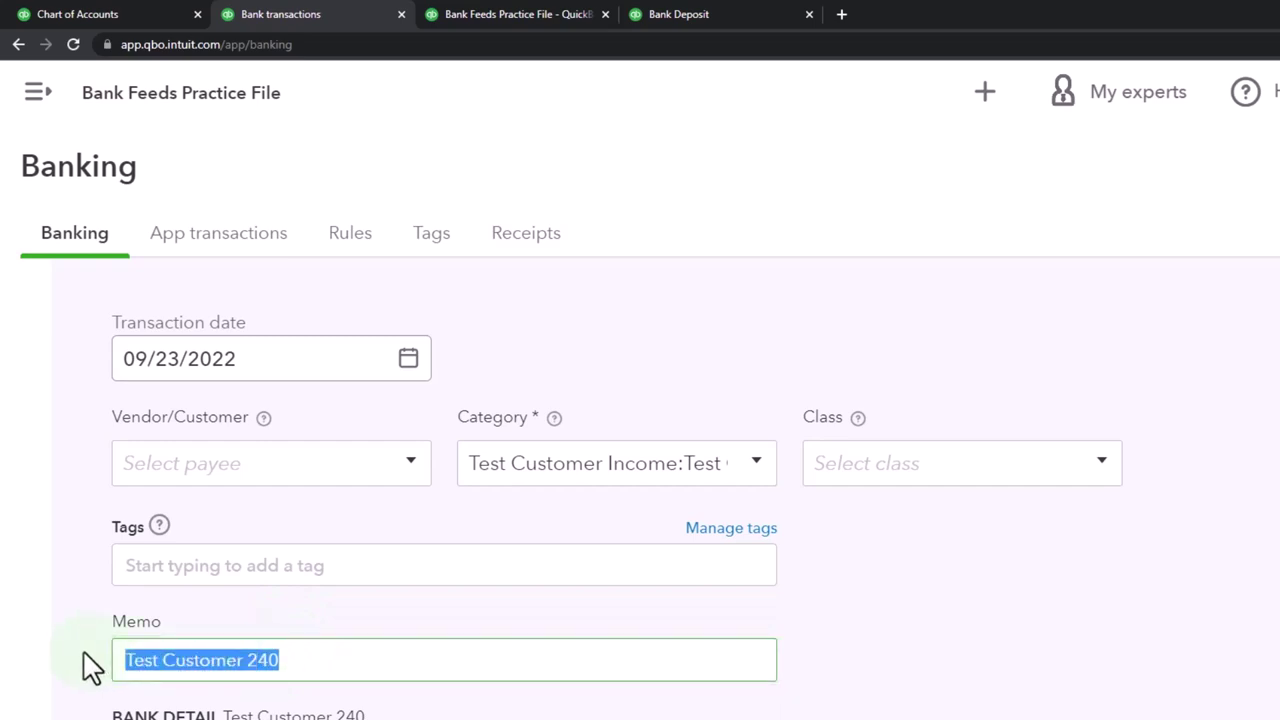
{"action": "left_click", "coordinate": [169, 468]}
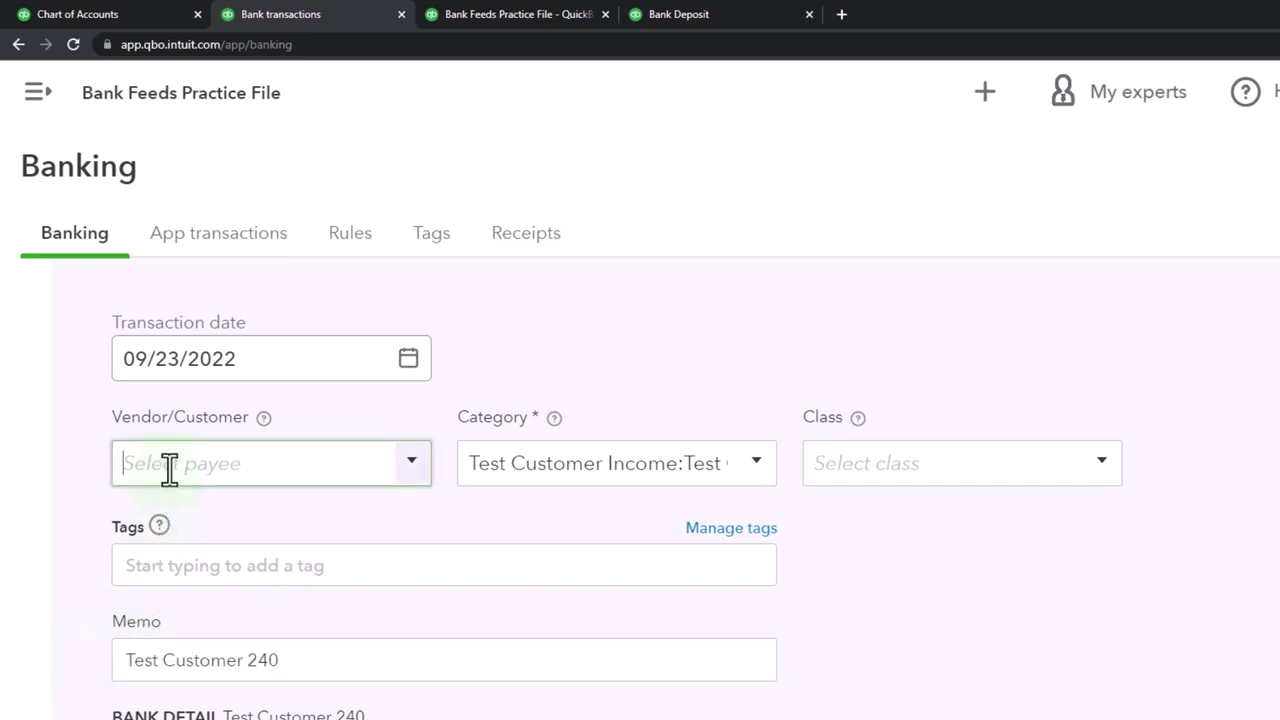
{"action": "key", "text": "ctrl+v"}
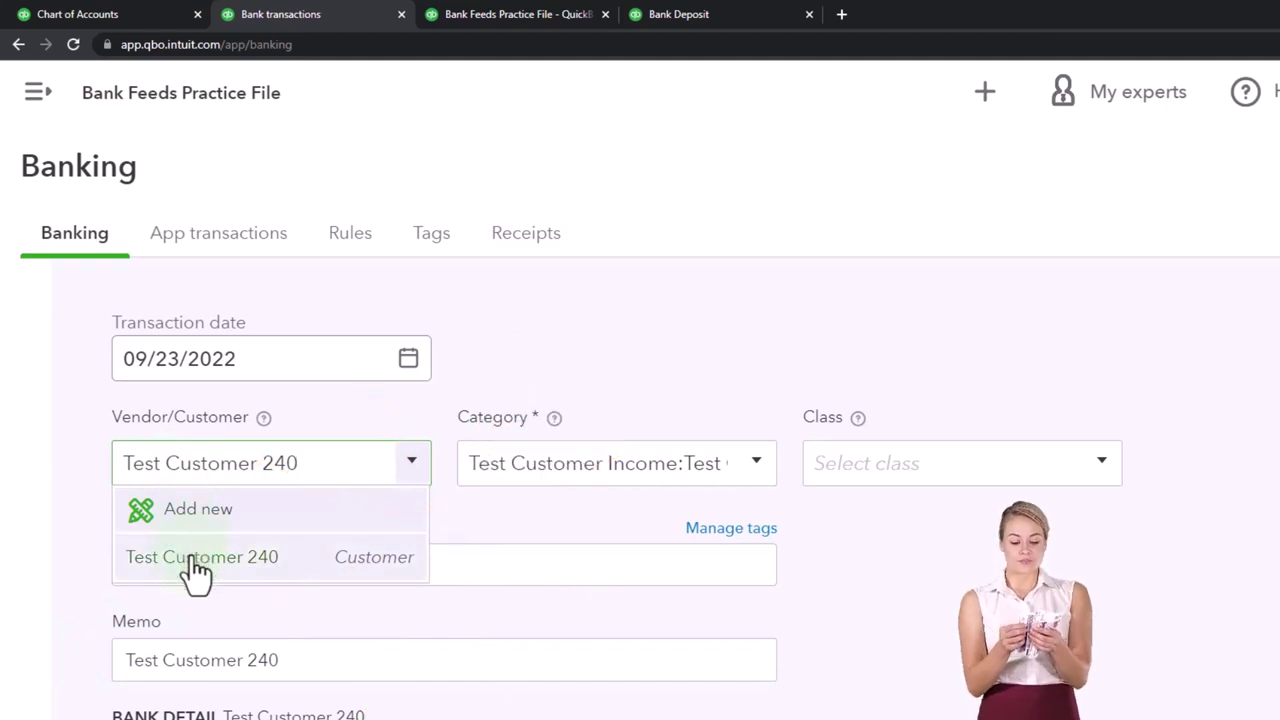
{"action": "left_click", "coordinate": [196, 572]}
{"action": "key", "text": "Tab"}
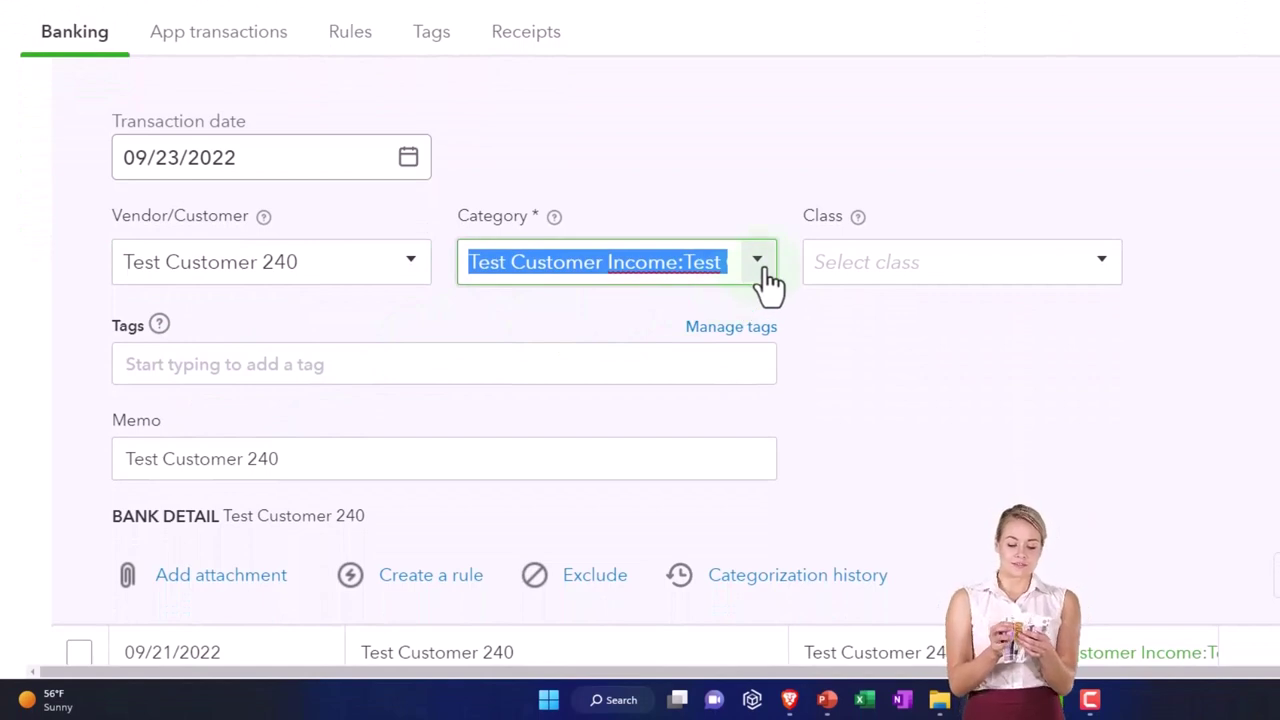
Set the deposit's category to Test Customer Income Location 1 and its class to Location 1.
{"action": "left_click", "coordinate": [758, 312]}
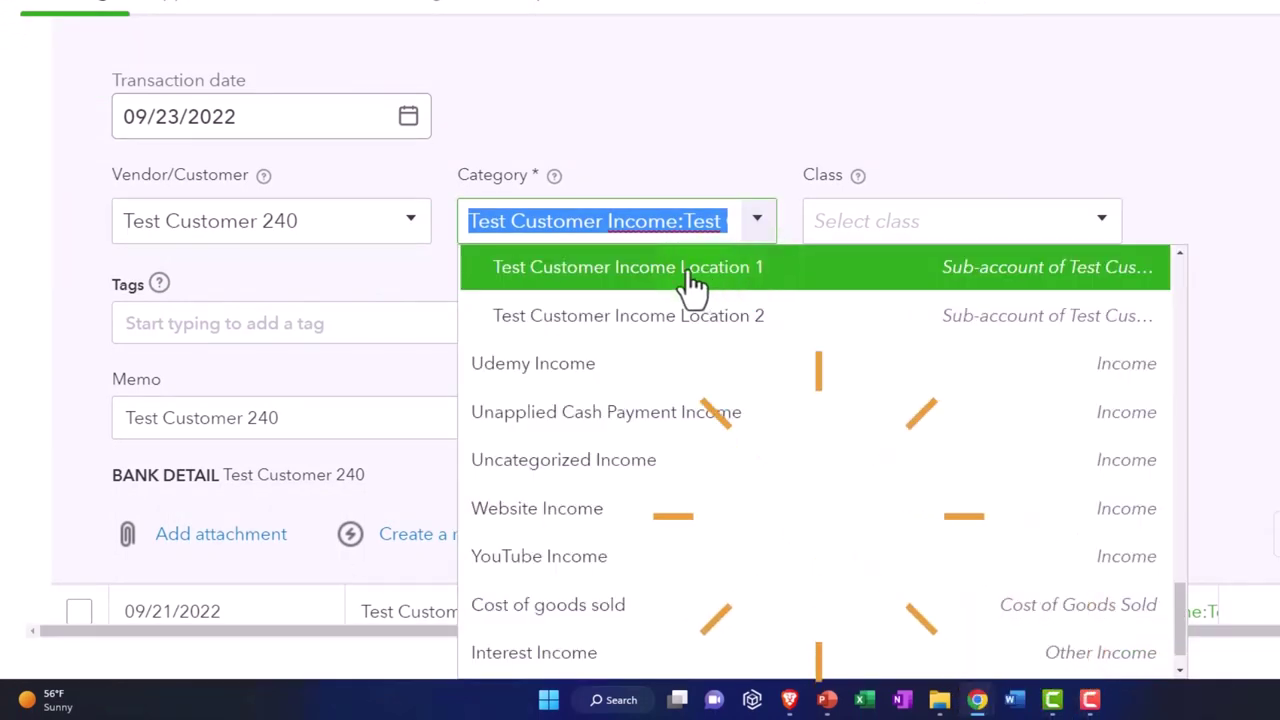
{"action": "scroll", "coordinate": [630, 340], "scroll_direction": "up", "scroll_amount": 1}
{"action": "left_click", "coordinate": [590, 356]}
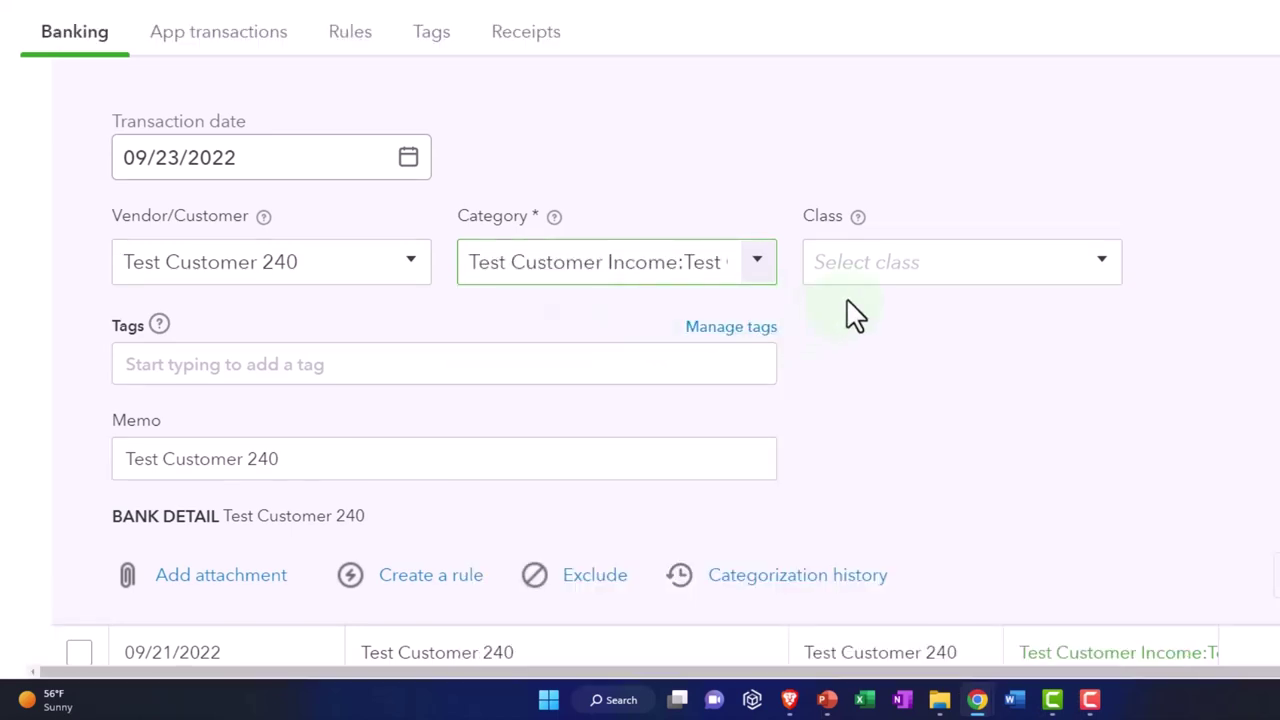
{"action": "left_click", "coordinate": [1104, 266]}
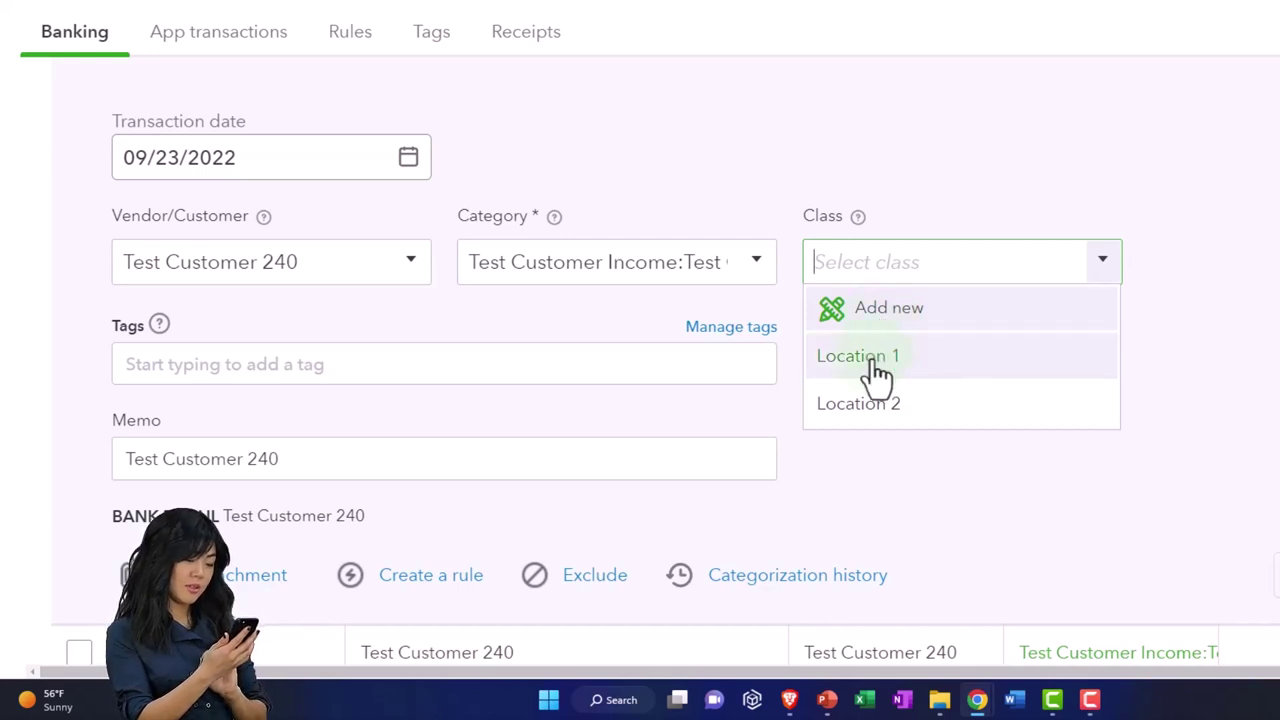
{"action": "left_click", "coordinate": [876, 370]}
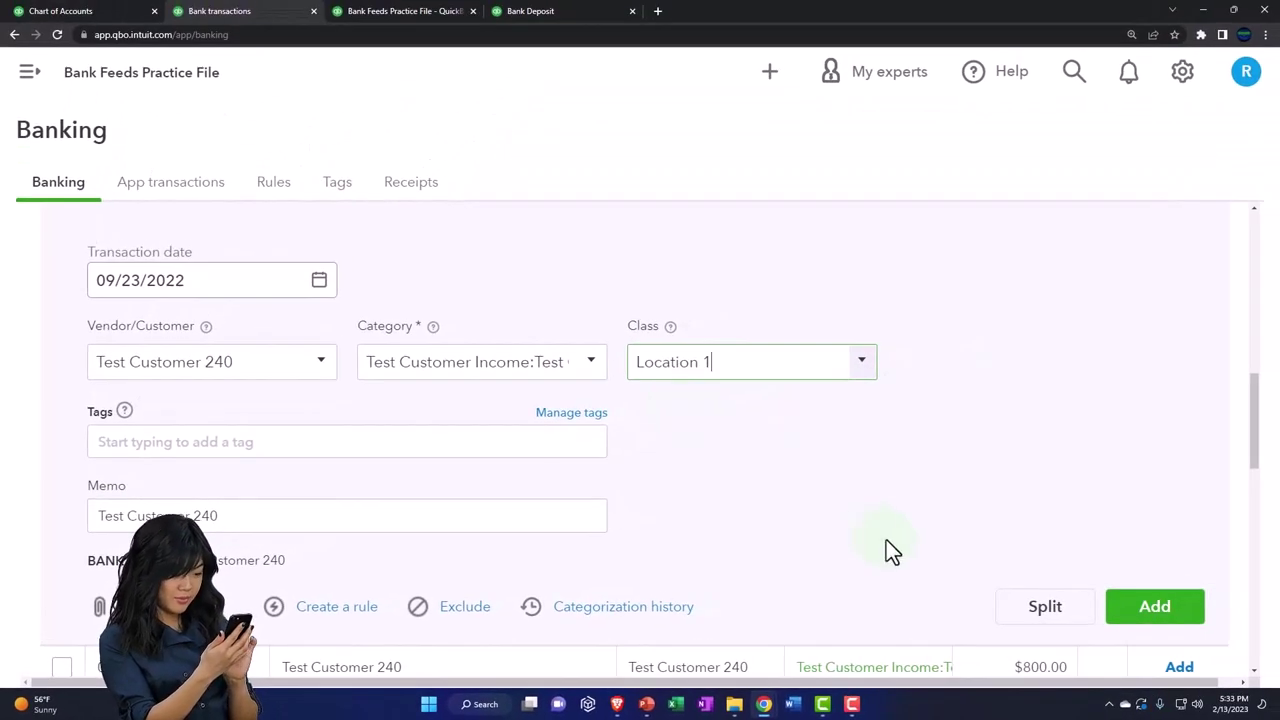
View the split form for the 09/23/2022 deposit and close it without splitting the amount.
{"action": "left_click", "coordinate": [1018, 612]}
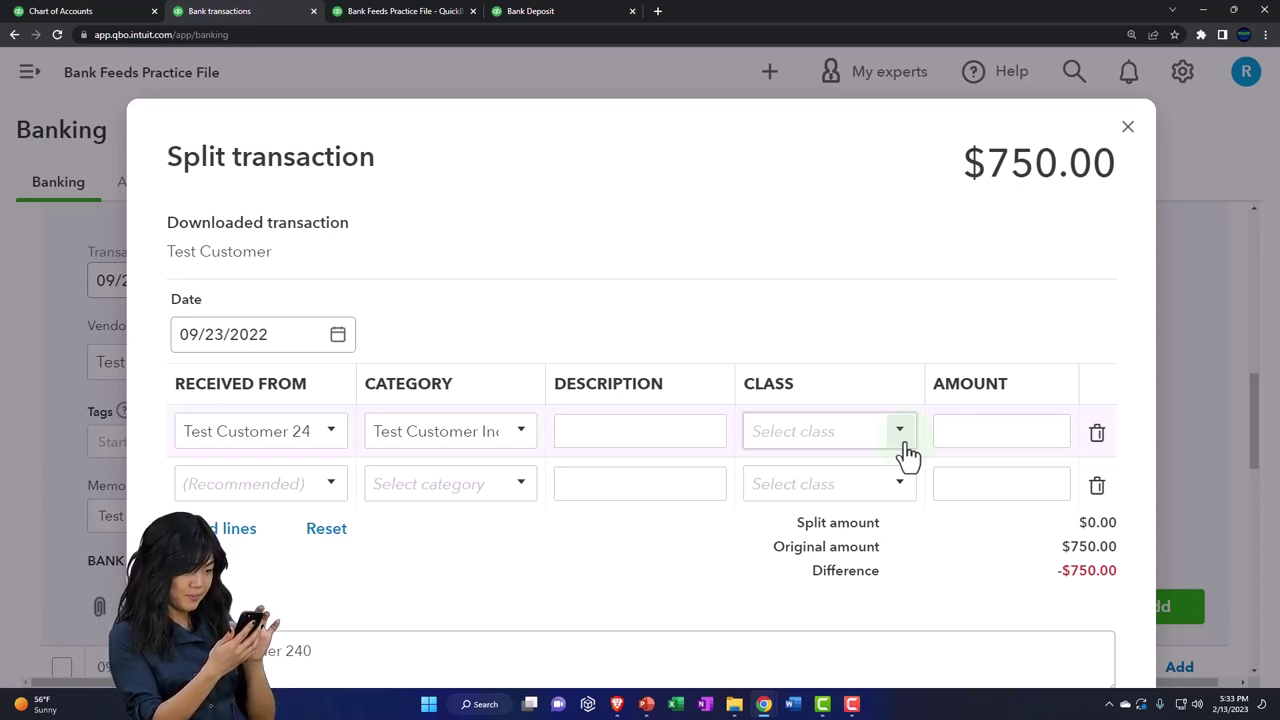
{"action": "left_click", "coordinate": [1127, 129]}
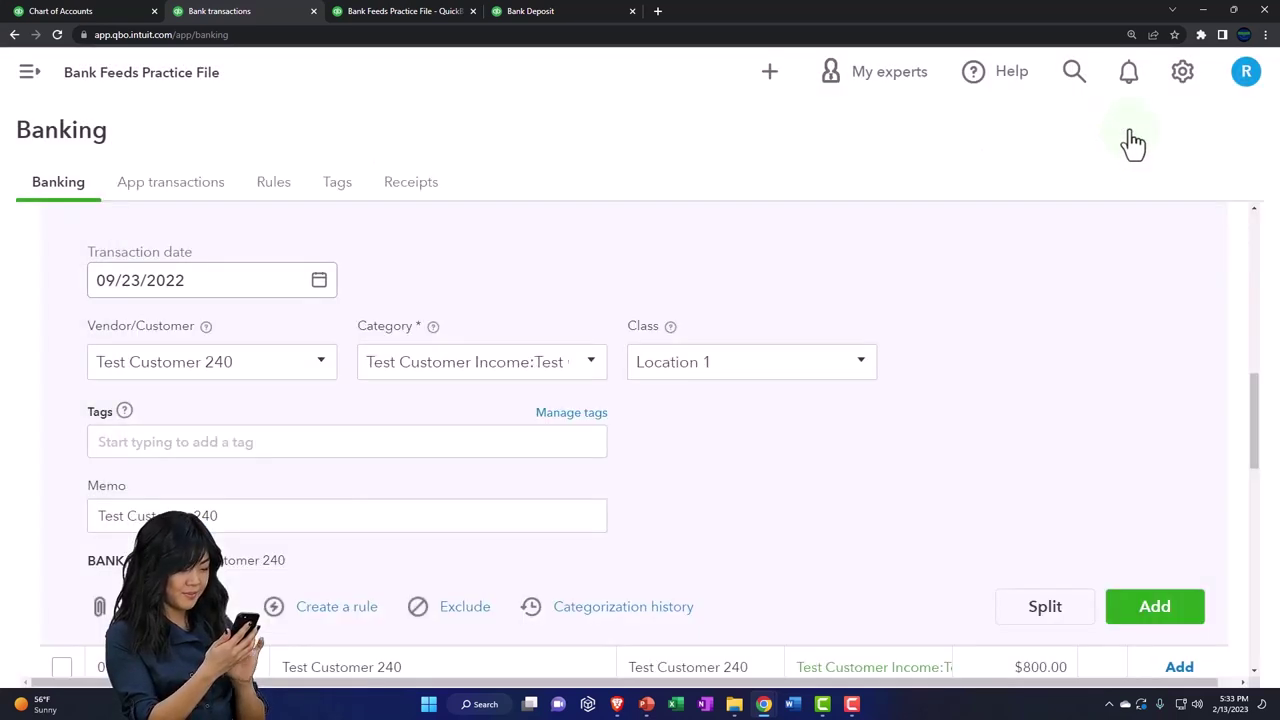
Start a new bank rule from the 09/23/2022 deposit and name it Test Customer 240.
{"action": "scroll", "coordinate": [497, 575], "scroll_direction": "down", "scroll_amount": 1}
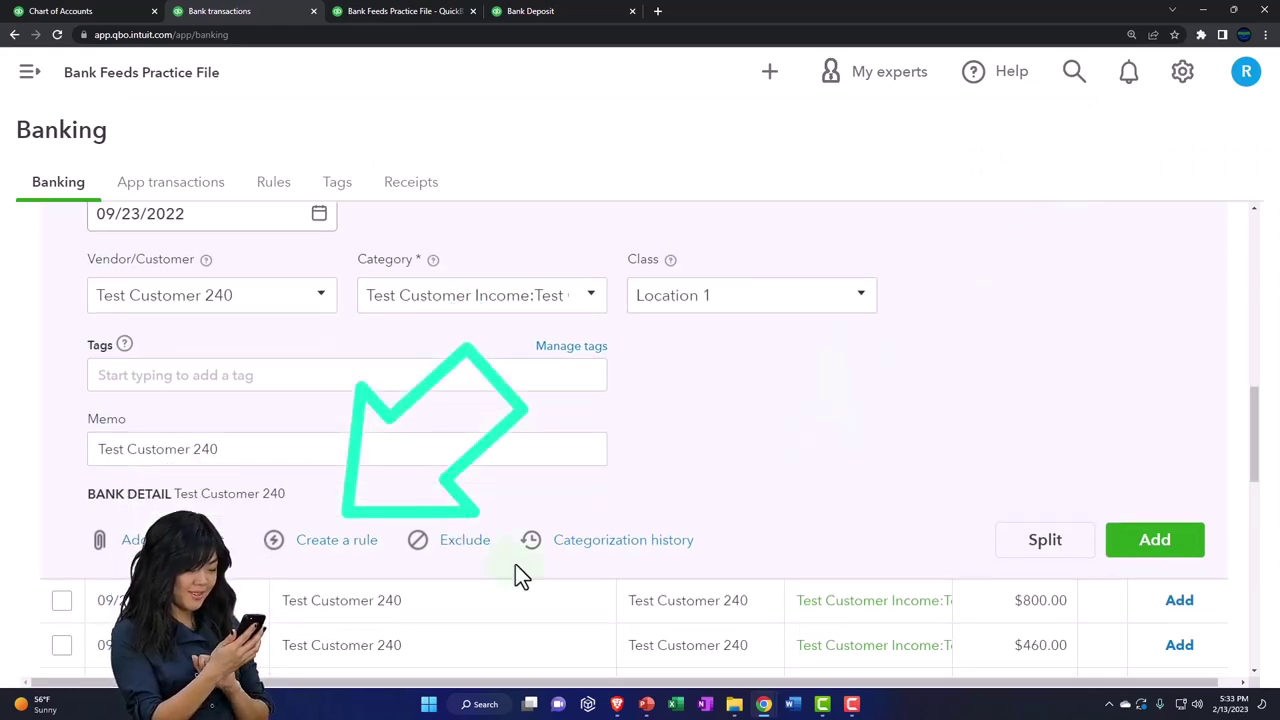
{"action": "left_click", "coordinate": [350, 546]}
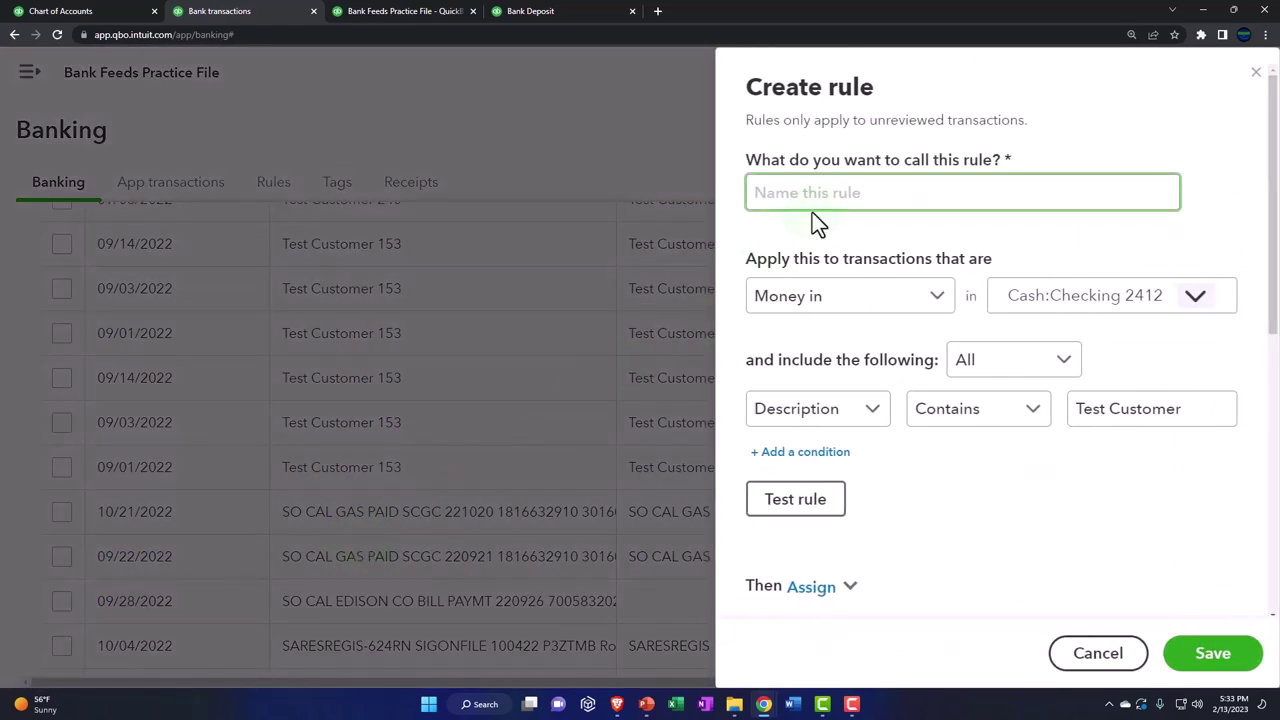
{"action": "type", "text": "Test Customer 240"}
{"action": "left_click_drag", "start_coordinate": [875, 193], "coordinate": [751, 184]}
{"action": "type", "text": "Test Customer 240"}
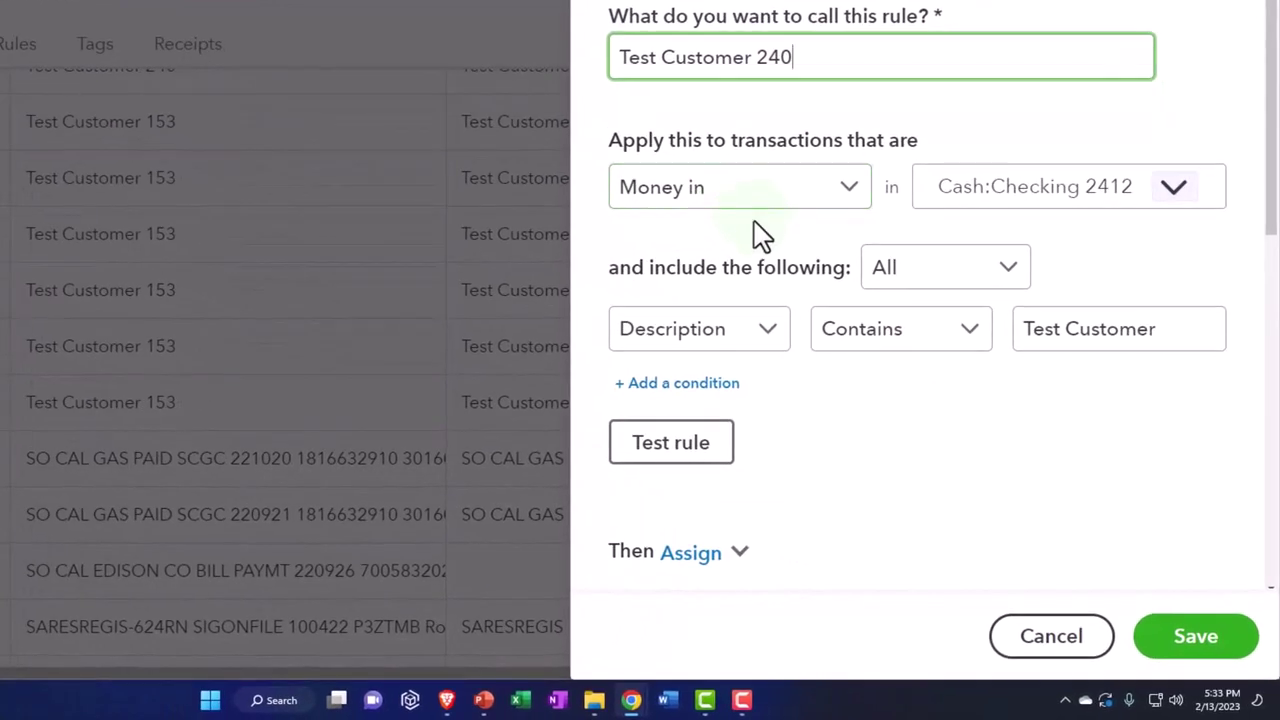
Set the rule's condition to Bank text contains Test Customer 240.
{"action": "left_click", "coordinate": [1012, 288]}
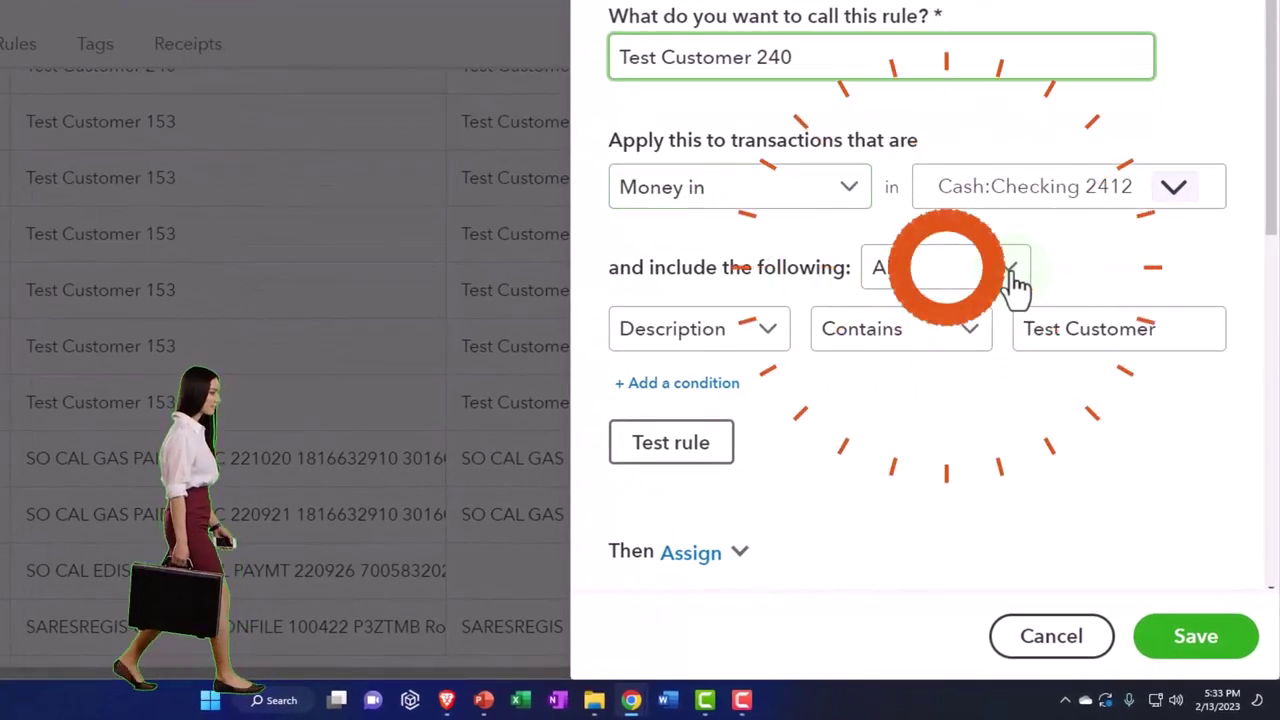
{"action": "scroll", "coordinate": [1000, 290], "scroll_direction": "down", "scroll_amount": 1}
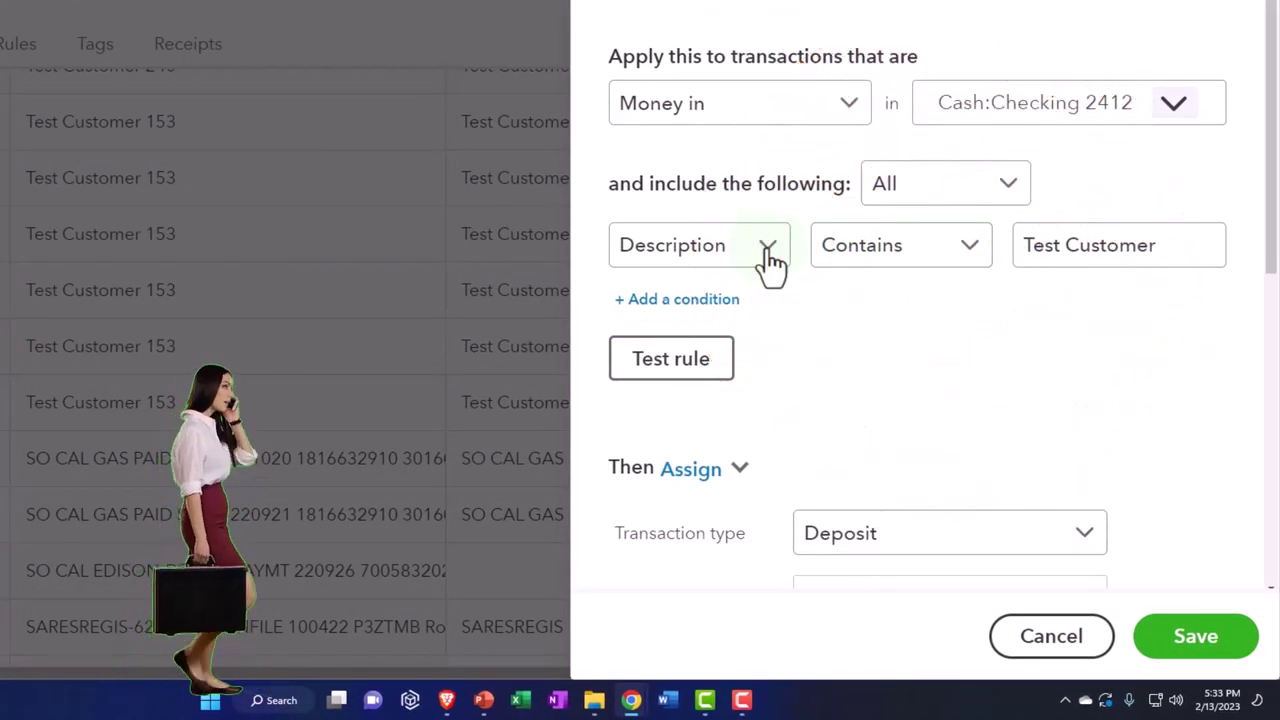
{"action": "left_click", "coordinate": [770, 255]}
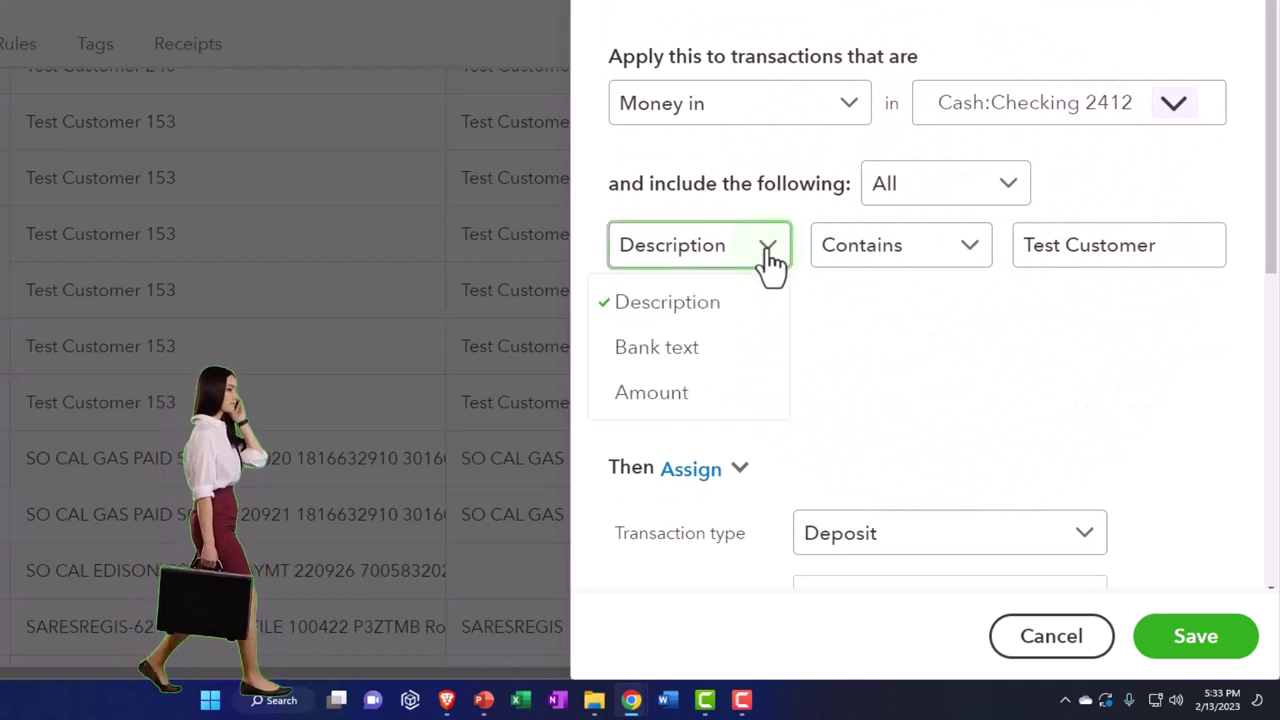
{"action": "left_click", "coordinate": [680, 348]}
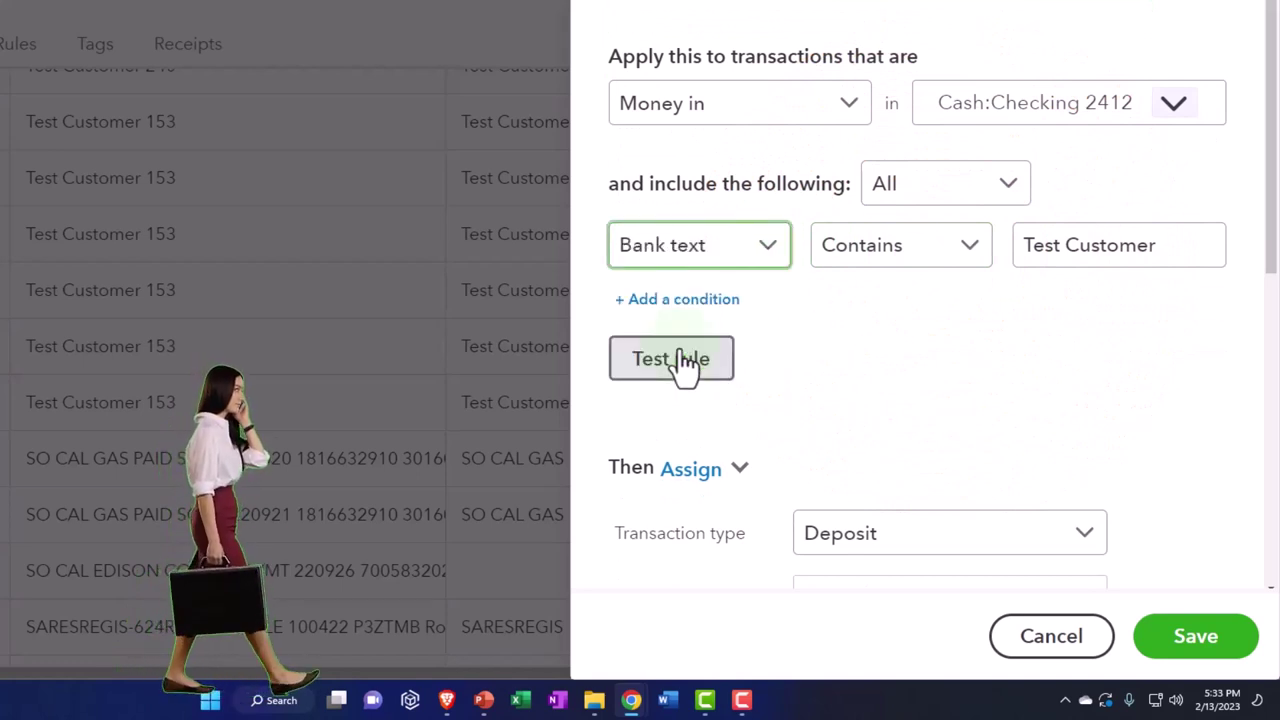
{"action": "left_click", "coordinate": [965, 258]}
{"action": "left_click", "coordinate": [1171, 249]}
{"action": "left_click_drag", "start_coordinate": [1171, 249], "coordinate": [1006, 249]}
{"action": "type", "text": "Test Customer 240"}
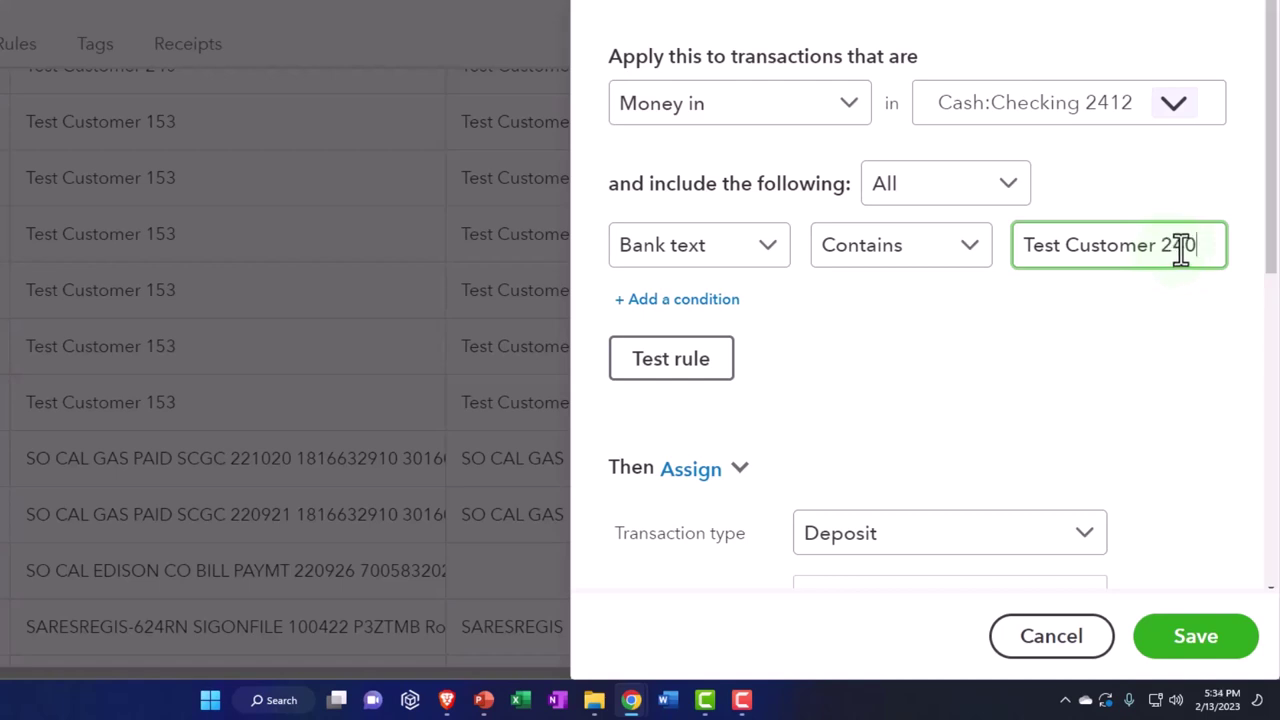
Change the rule's condition to Description contains Test Customer.
{"action": "left_click", "coordinate": [766, 258]}
{"action": "left_click", "coordinate": [700, 300]}
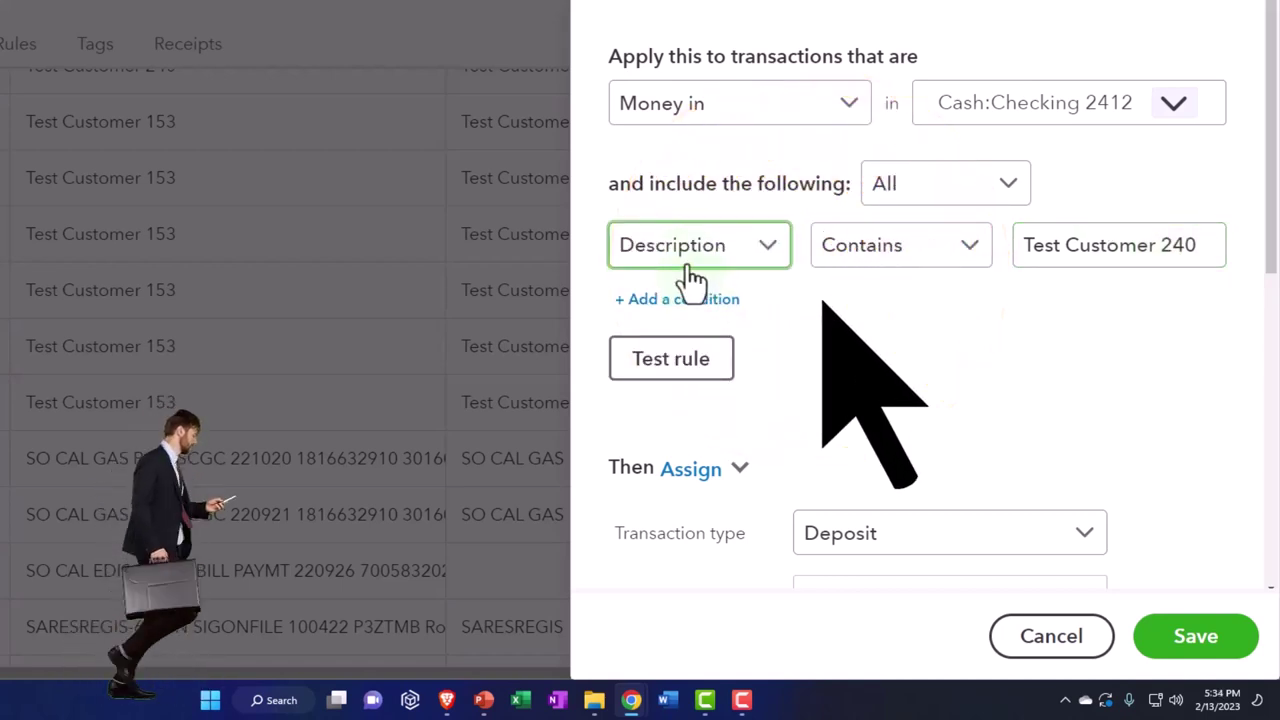
{"action": "left_click", "coordinate": [1197, 246]}
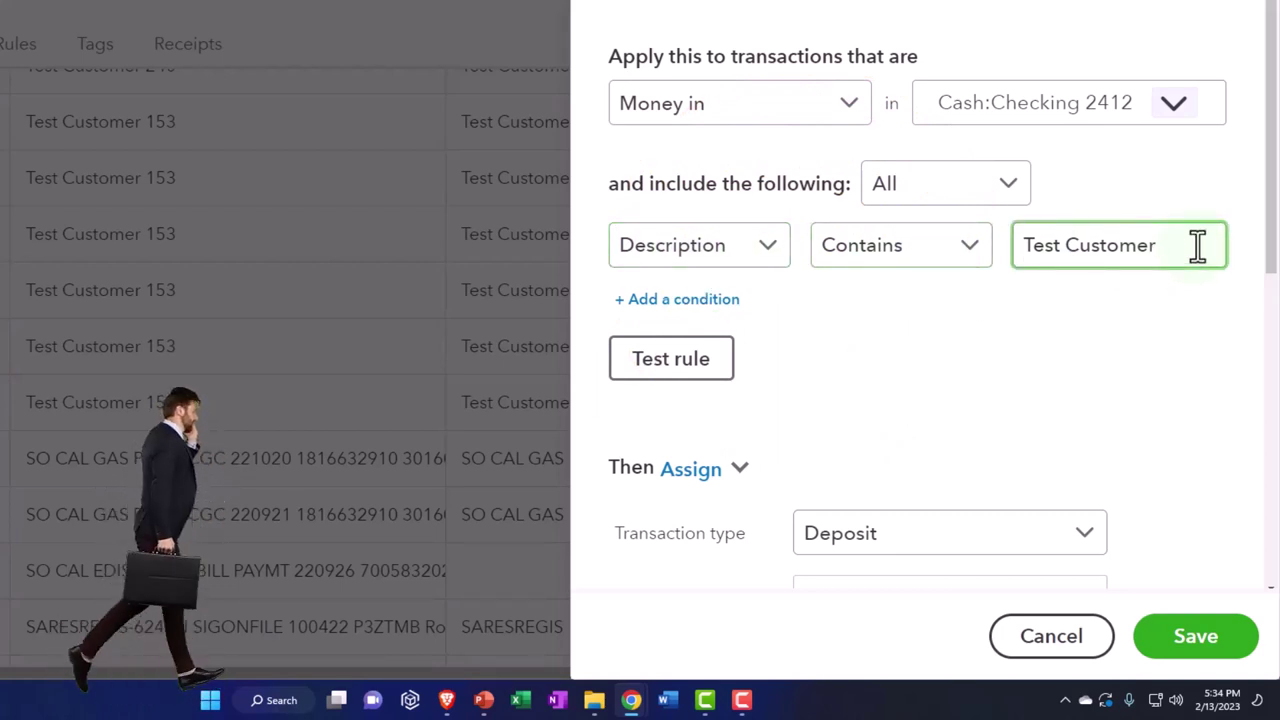
Add a second condition, Bank text contains 240, and test the rule against the unreviewed transactions.
{"action": "left_click", "coordinate": [705, 300]}
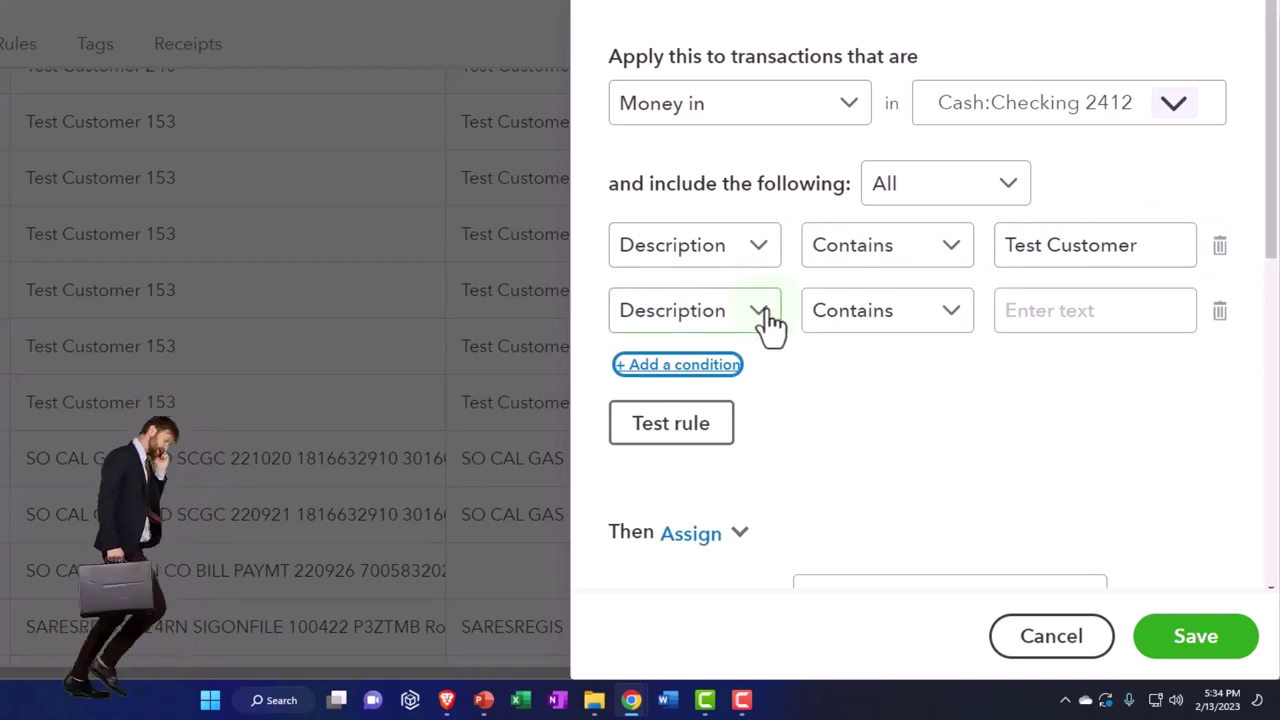
{"action": "left_click", "coordinate": [765, 316]}
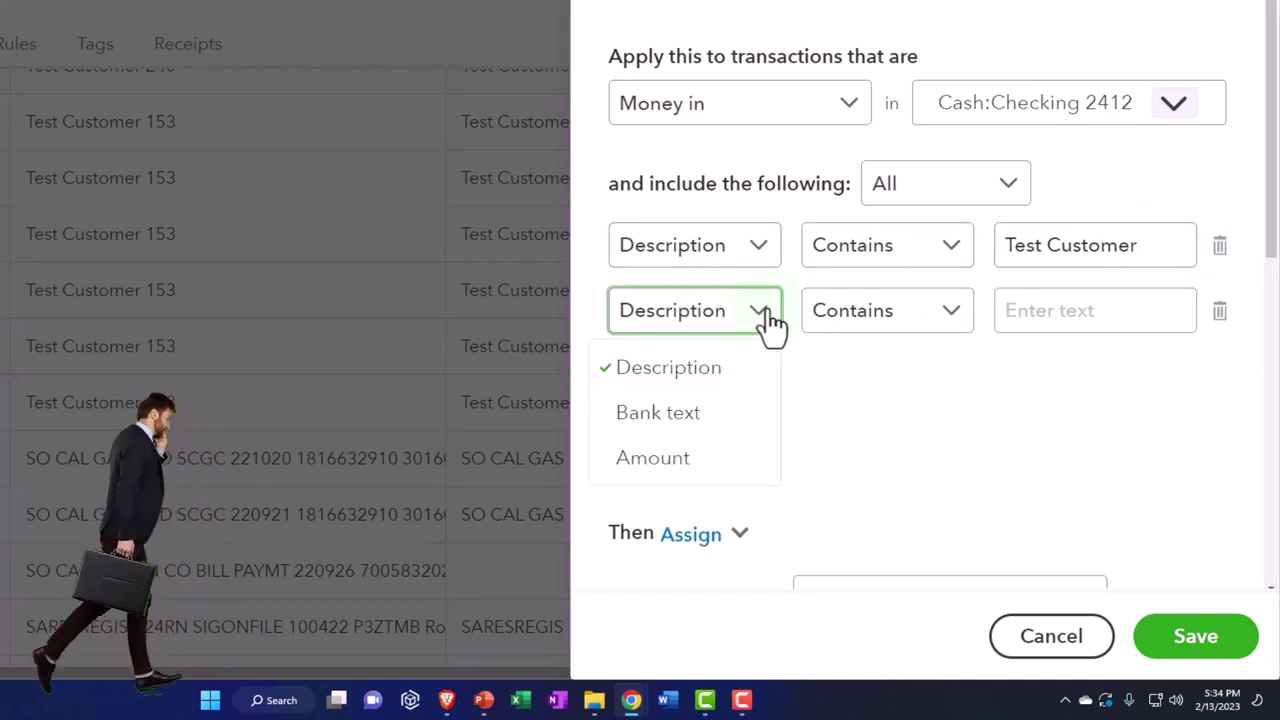
{"action": "left_click", "coordinate": [700, 425]}
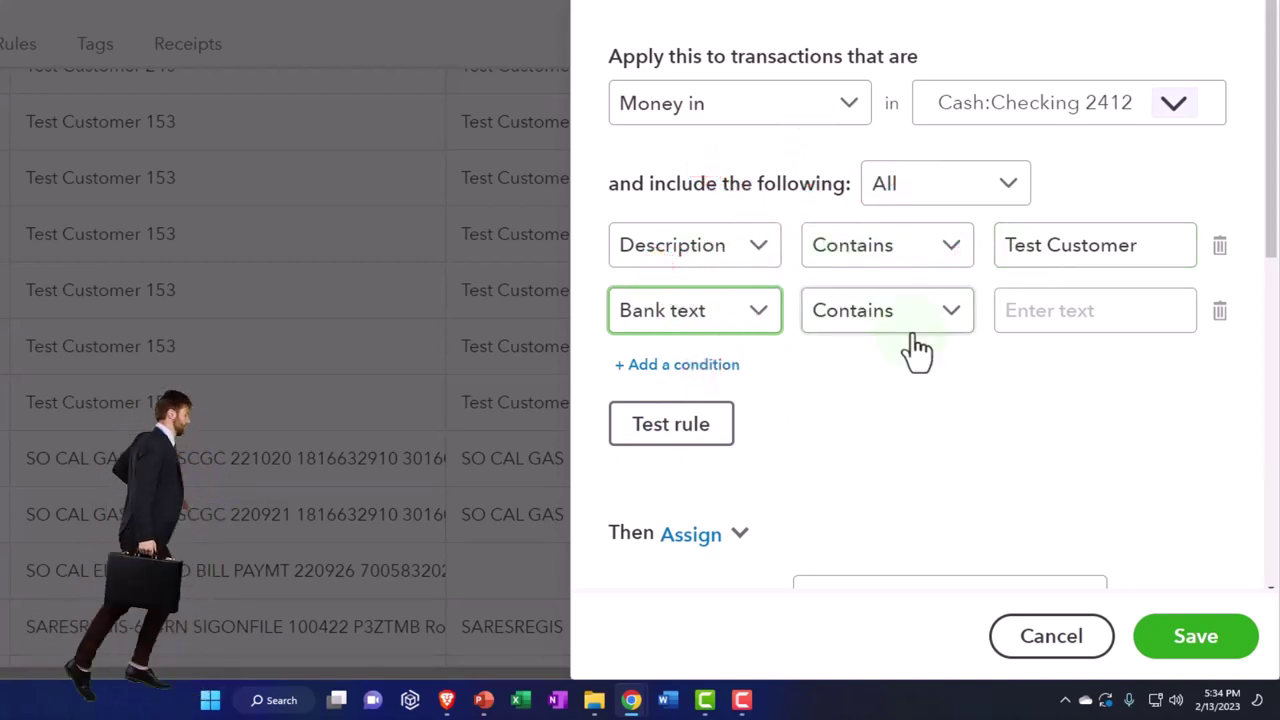
{"action": "left_click", "coordinate": [1023, 312]}
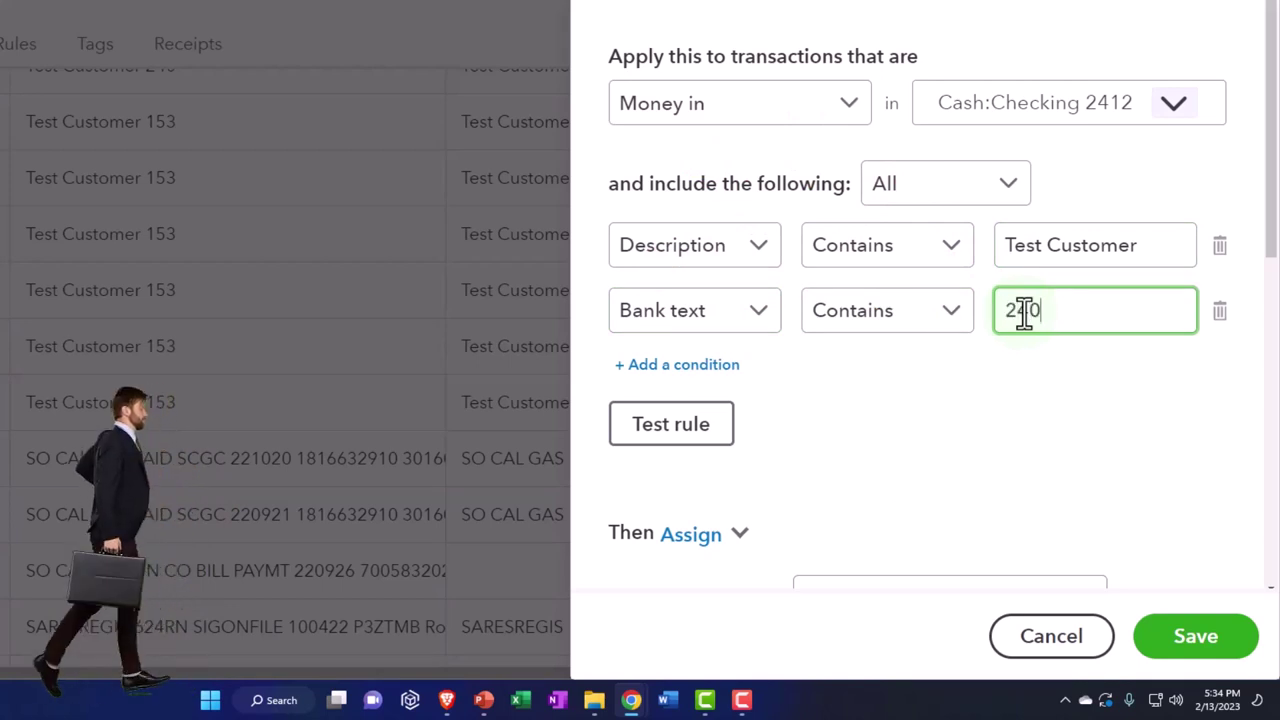
{"action": "type", "text": "240"}
{"action": "left_click", "coordinate": [700, 440]}
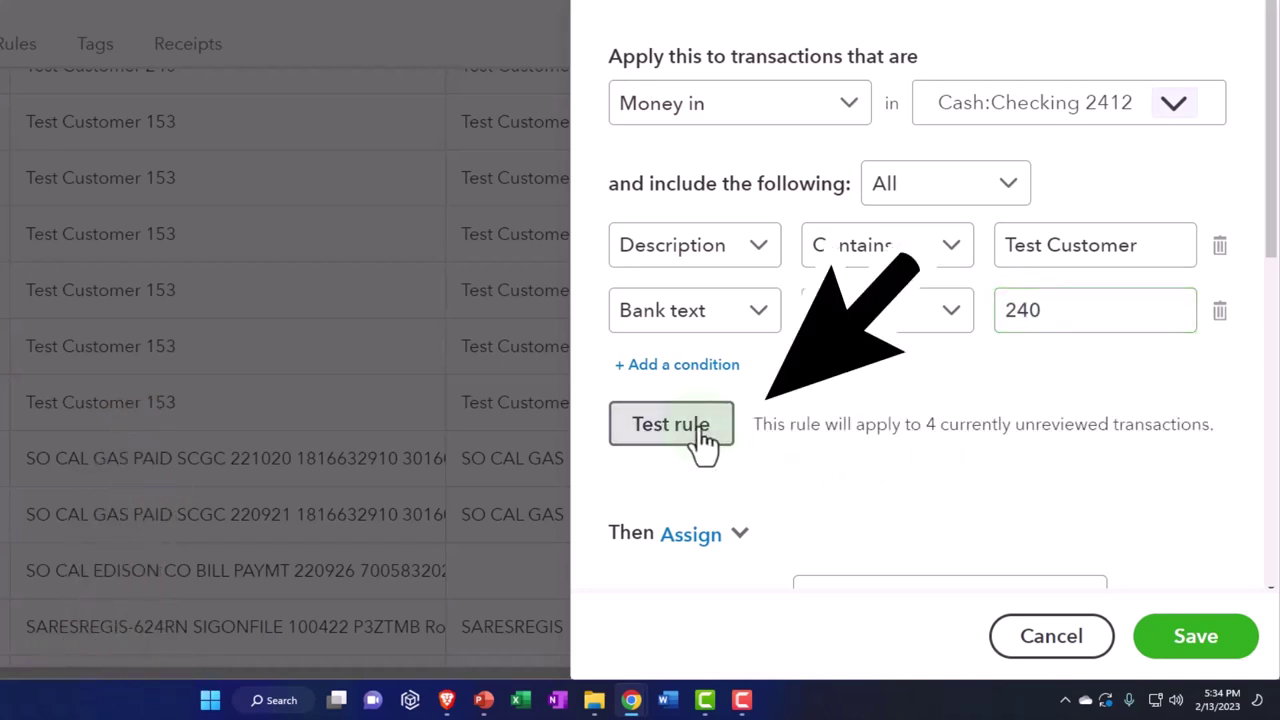
Review the transaction type, category, payee, class and bank memo that the rule assigns.
{"action": "scroll", "coordinate": [951, 466], "scroll_direction": "down", "scroll_amount": 3}
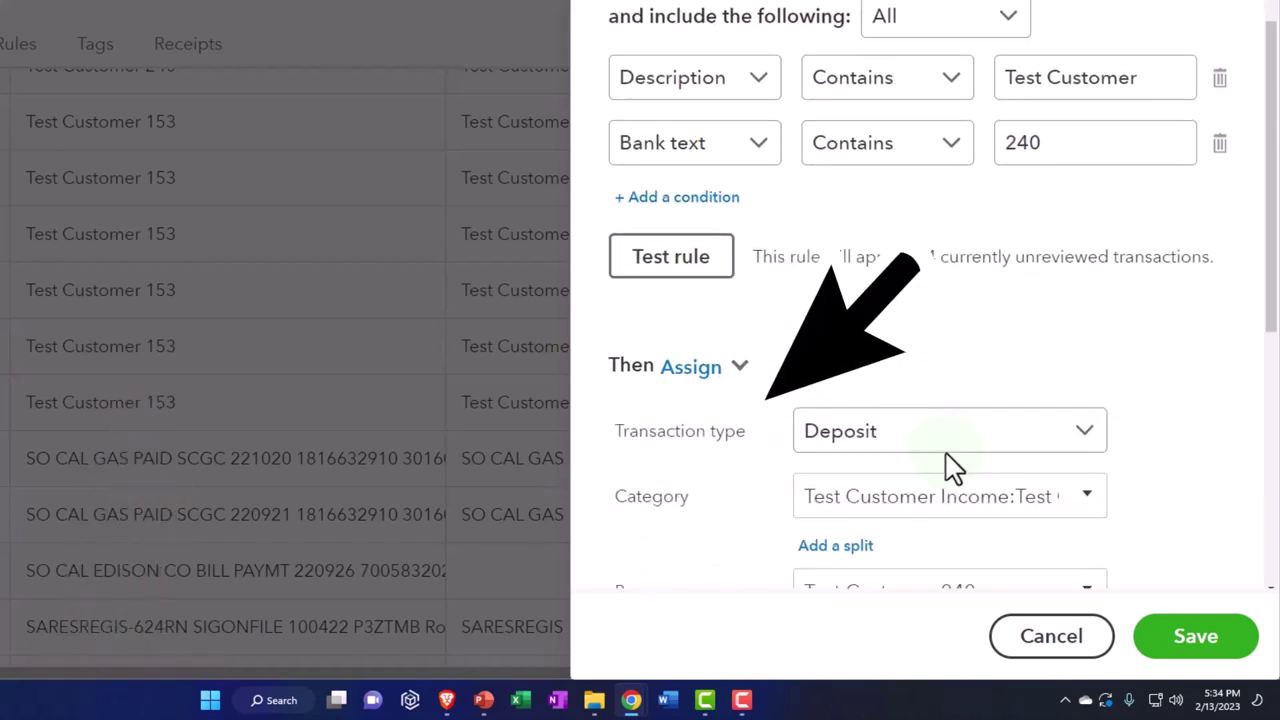
{"action": "scroll", "coordinate": [948, 469], "scroll_direction": "down", "scroll_amount": 5}
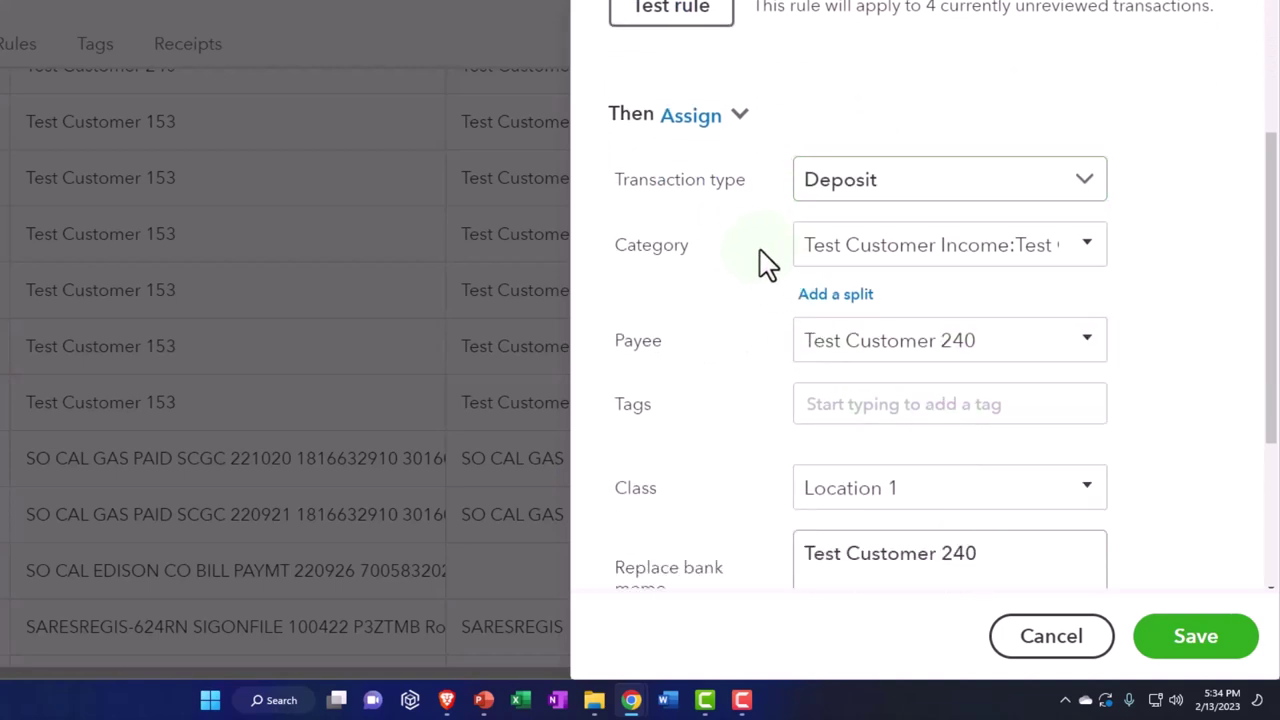
{"action": "scroll", "coordinate": [766, 263], "scroll_direction": "down", "scroll_amount": 1}
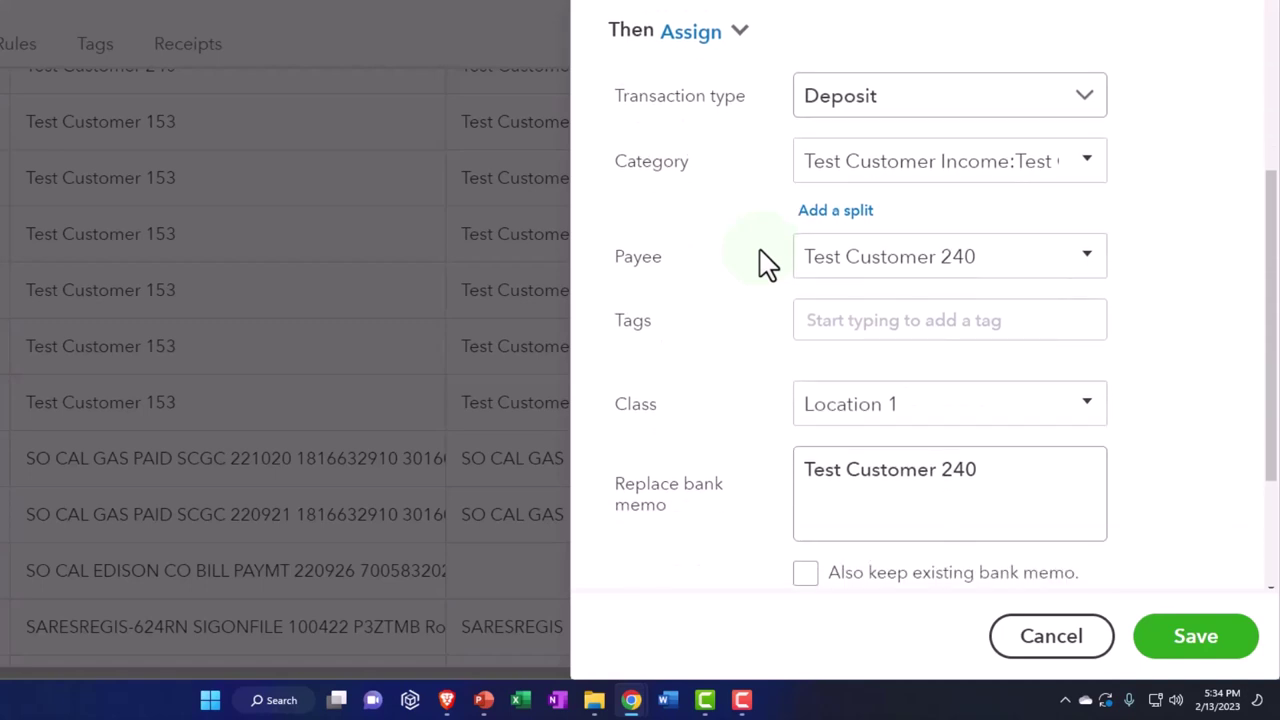
{"action": "scroll", "coordinate": [758, 300], "scroll_direction": "down", "scroll_amount": 1}
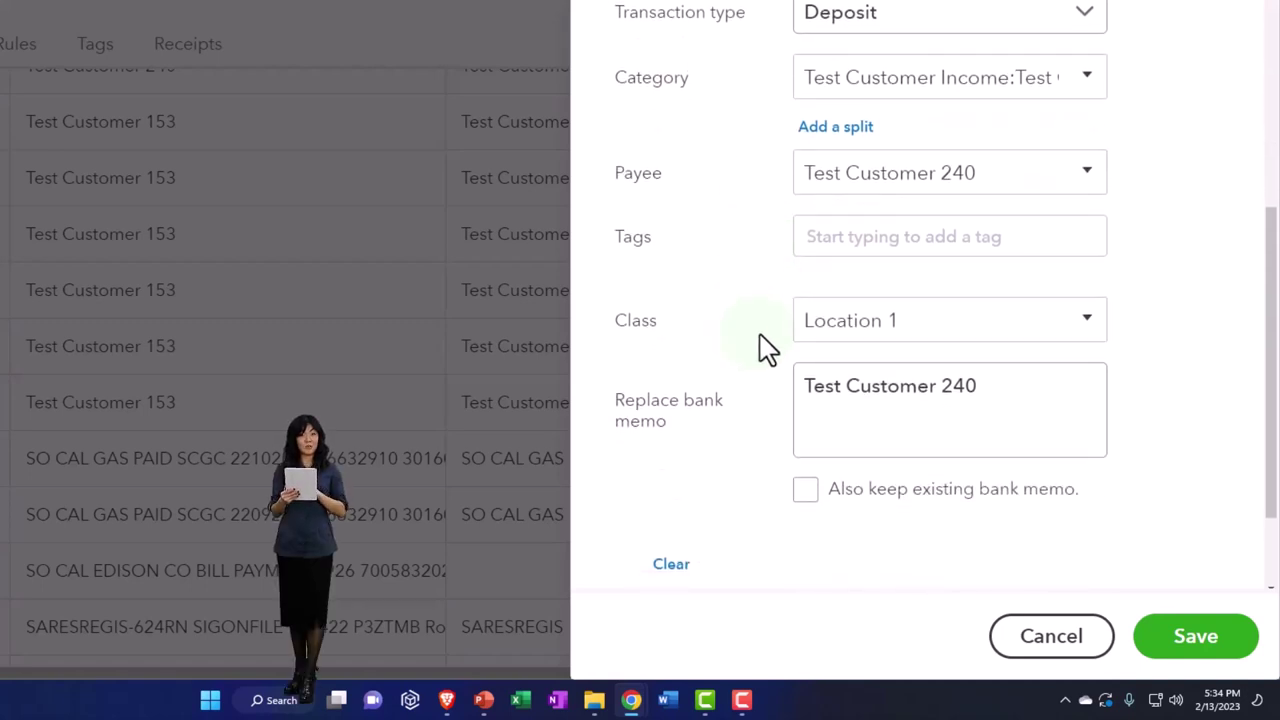
Save the bank rule and filter the transactions for review to show only the recognized ones.
{"action": "scroll", "coordinate": [766, 350], "scroll_direction": "down", "scroll_amount": 2}
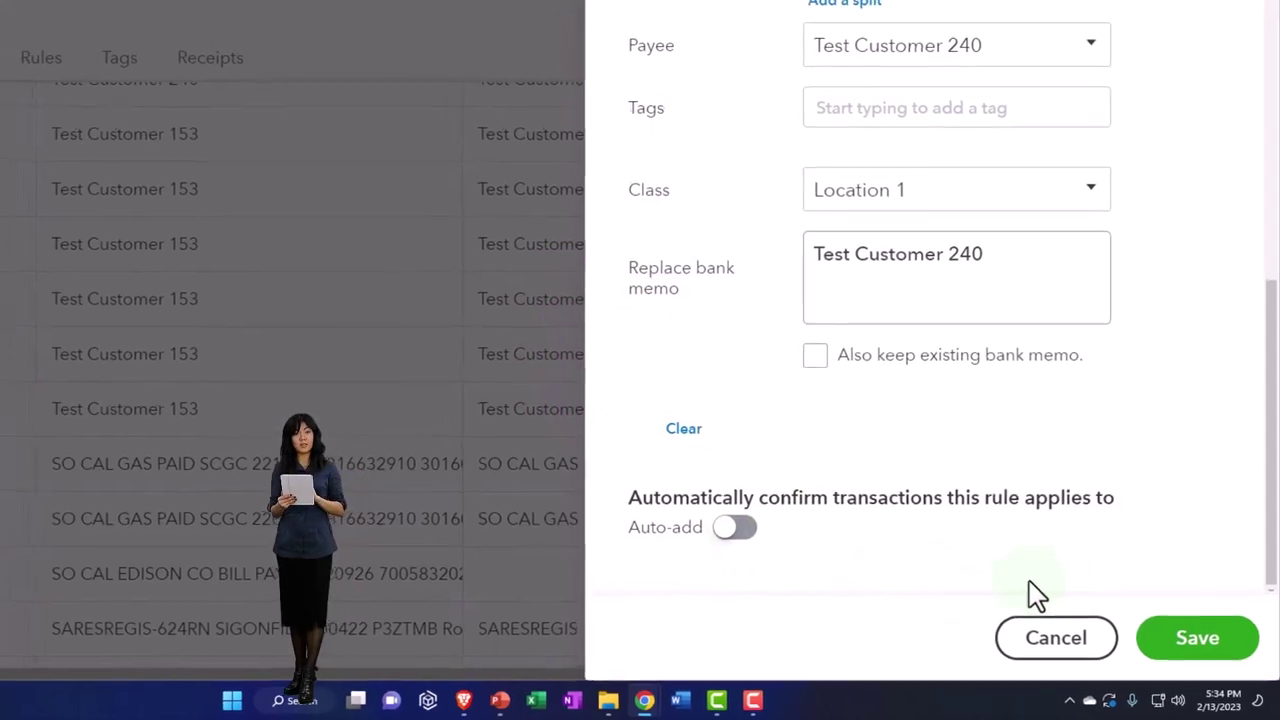
{"action": "left_click", "coordinate": [1198, 648]}
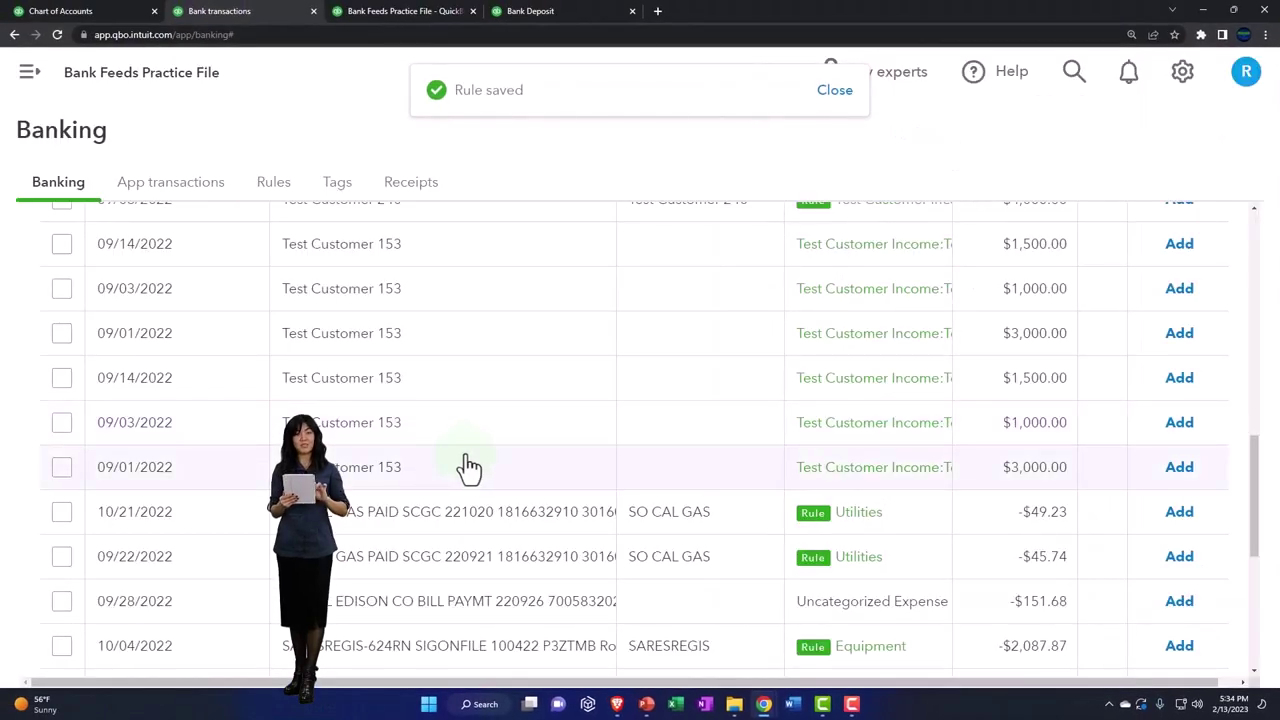
{"action": "scroll", "coordinate": [468, 466], "scroll_direction": "up", "scroll_amount": 8}
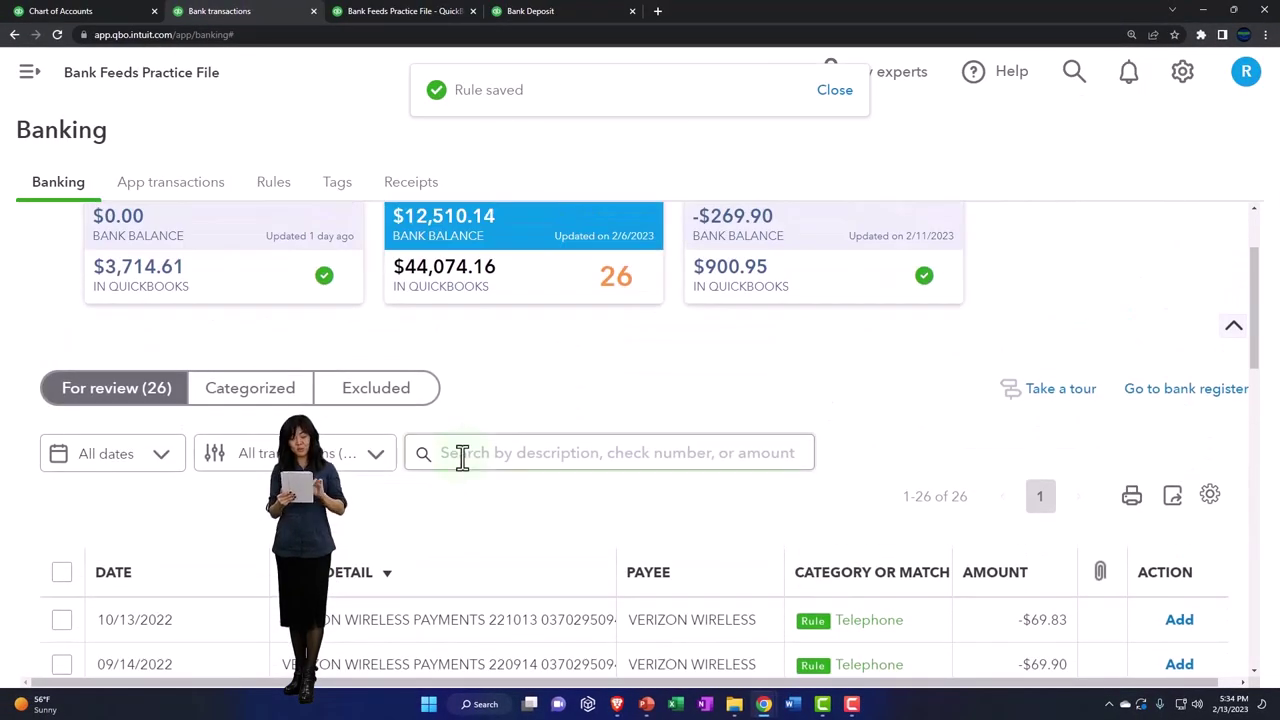
{"action": "left_click", "coordinate": [362, 462]}
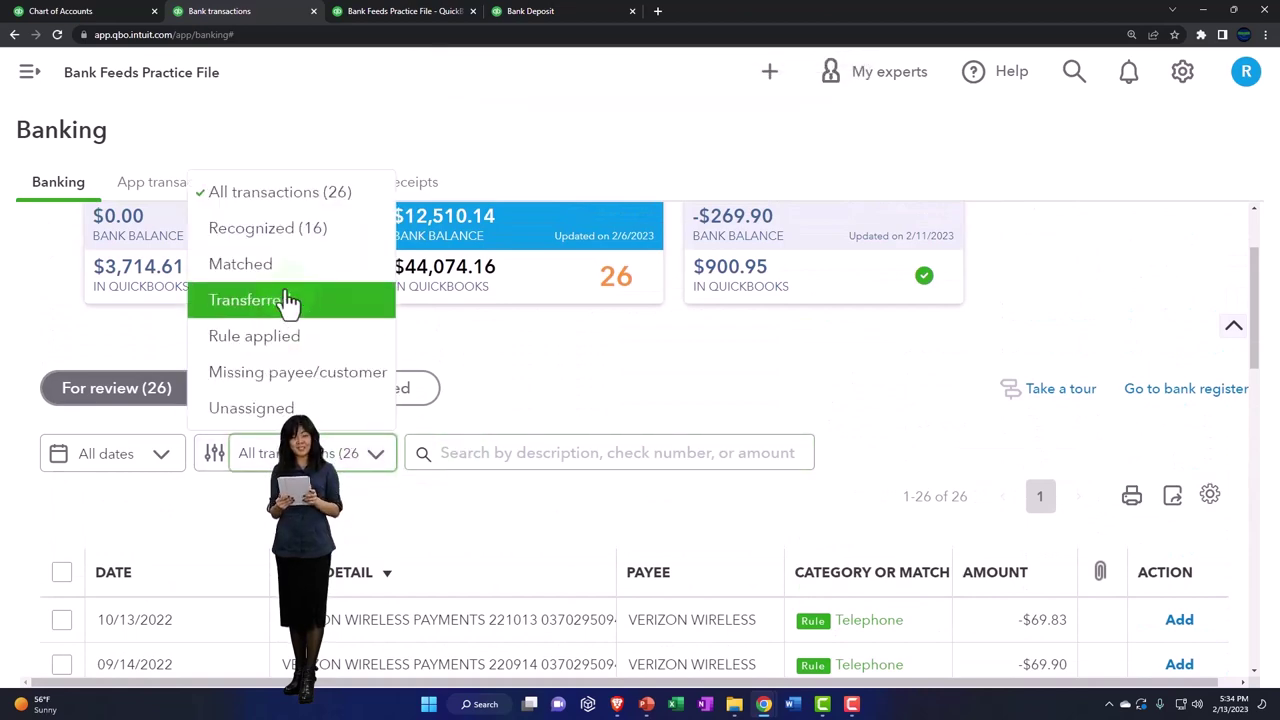
{"action": "left_click", "coordinate": [262, 232]}
{"action": "scroll", "coordinate": [560, 485], "scroll_direction": "down", "scroll_amount": 2}
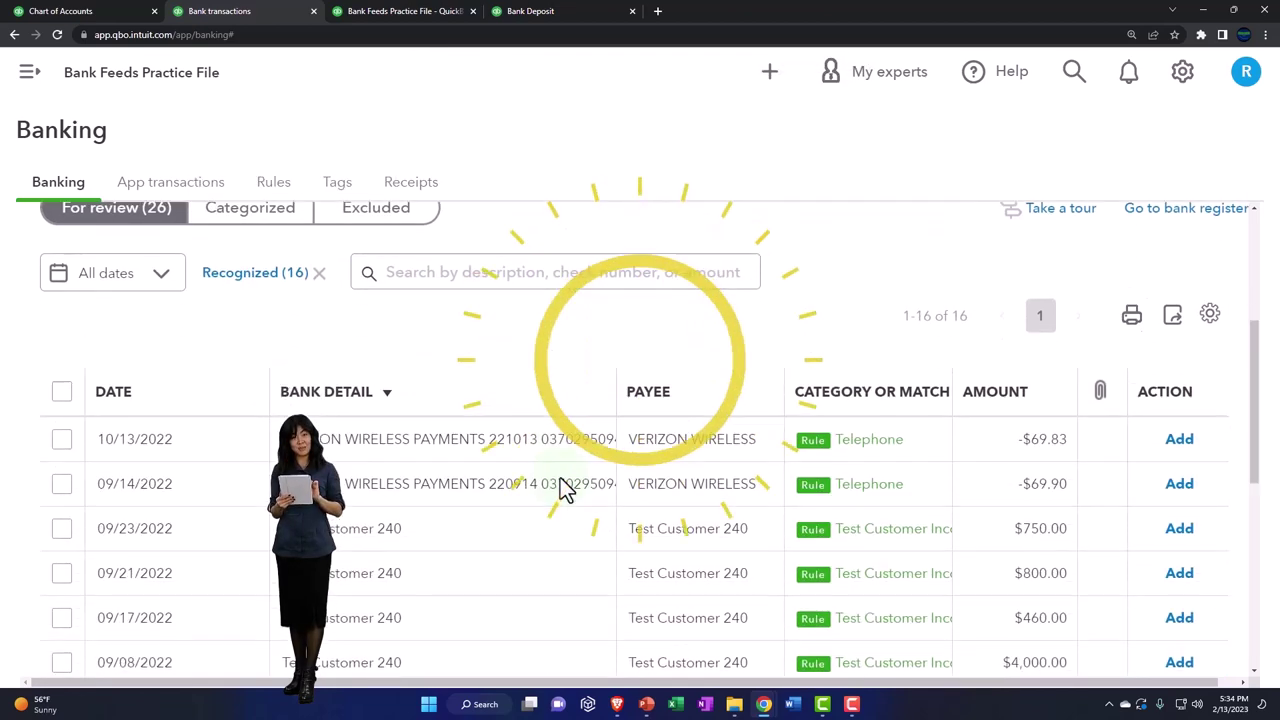
Select the four Test Customer 240 deposits dated 09/08/2022 to 09/23/2022 and accept them together.
{"action": "scroll", "coordinate": [565, 490], "scroll_direction": "down", "scroll_amount": 4}
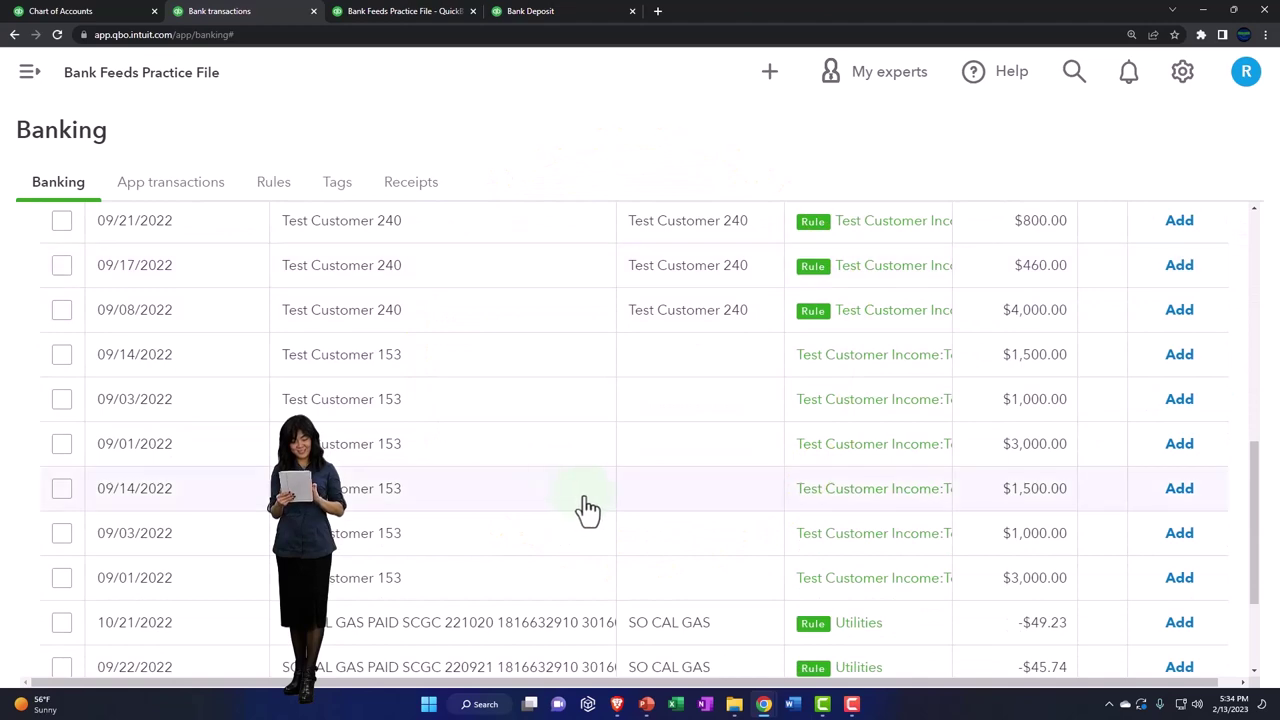
{"action": "scroll", "coordinate": [594, 512], "scroll_direction": "up", "scroll_amount": 3}
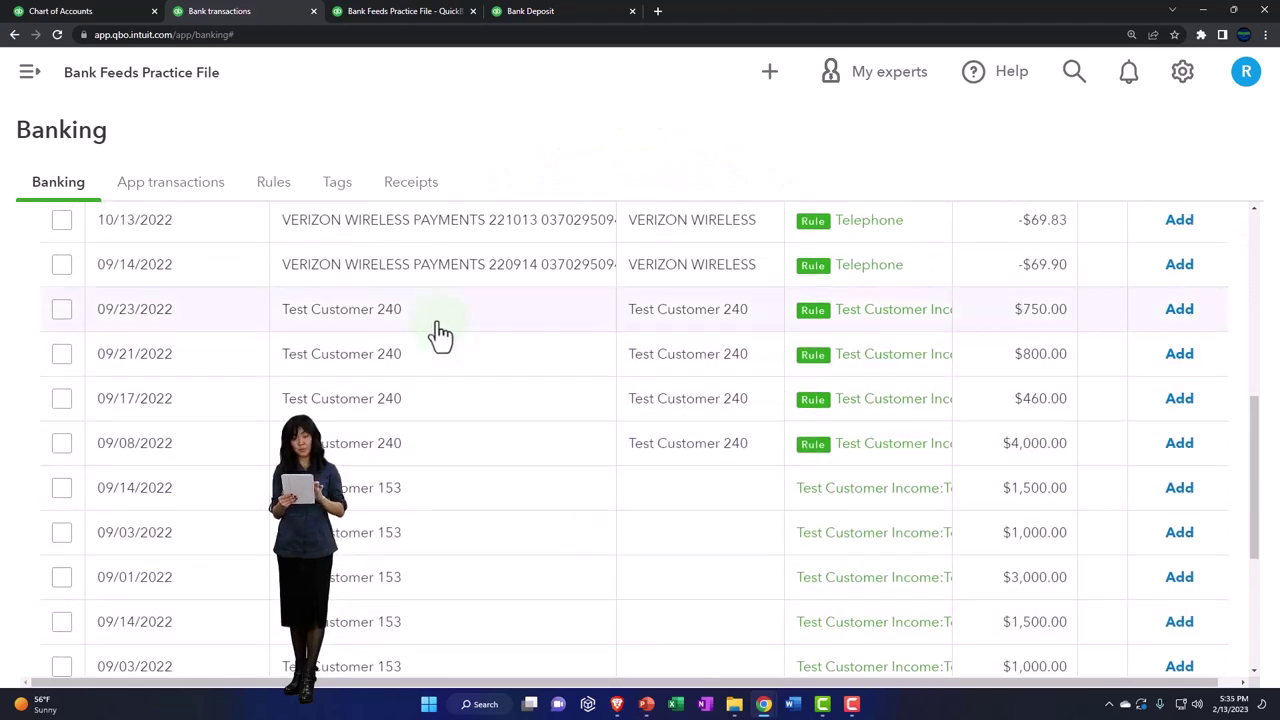
{"action": "left_click", "coordinate": [63, 310]}
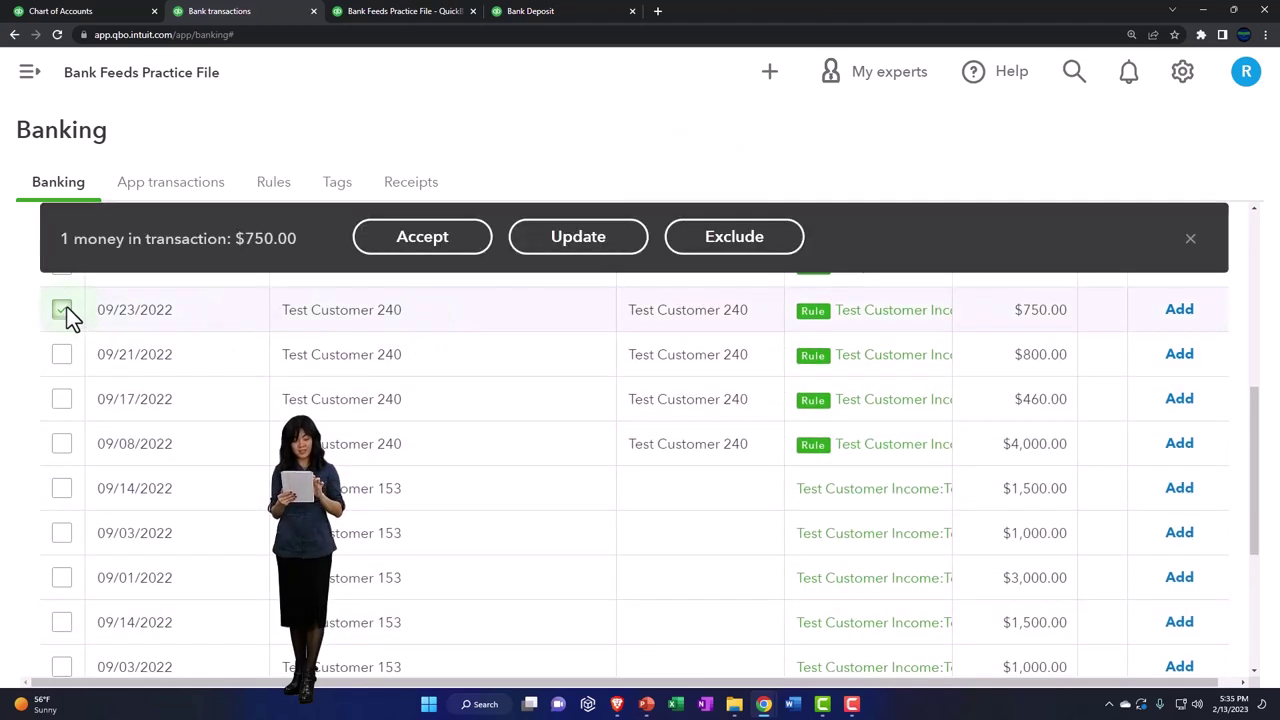
{"action": "left_click", "coordinate": [61, 444], "text": "shift"}
{"action": "scroll", "coordinate": [476, 540], "scroll_direction": "up", "scroll_amount": 1}
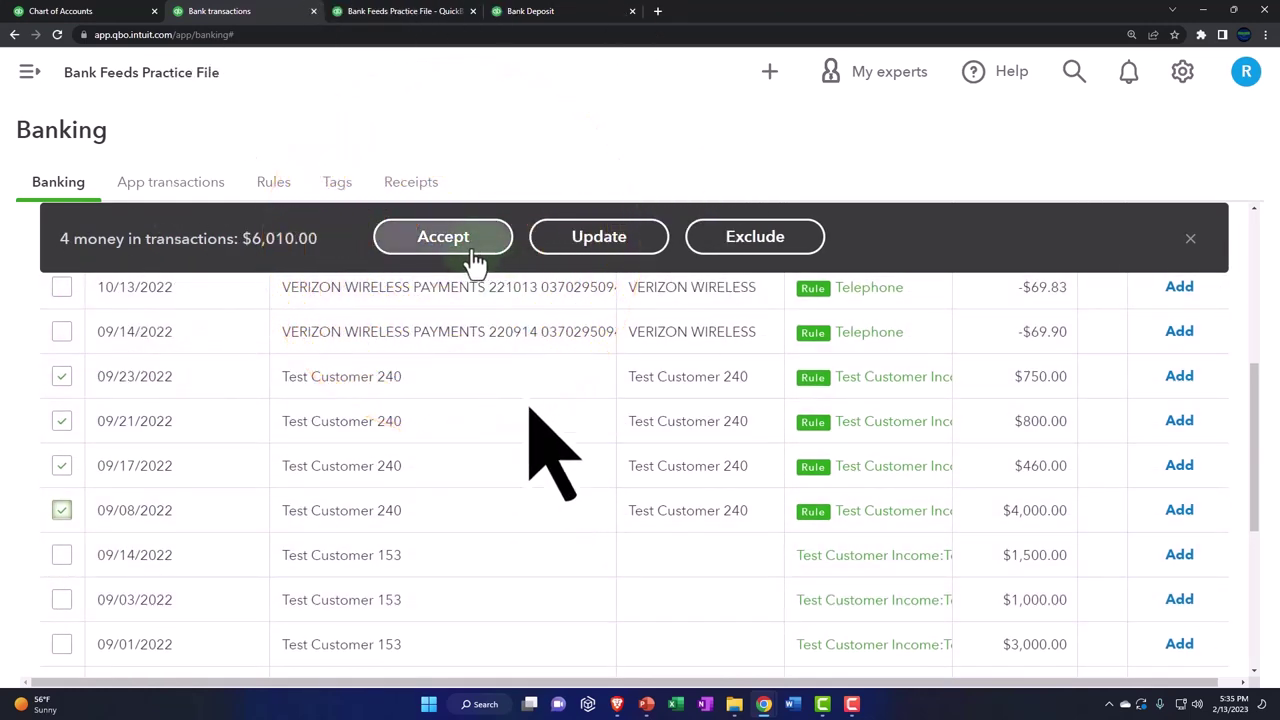
{"action": "left_click", "coordinate": [474, 260]}
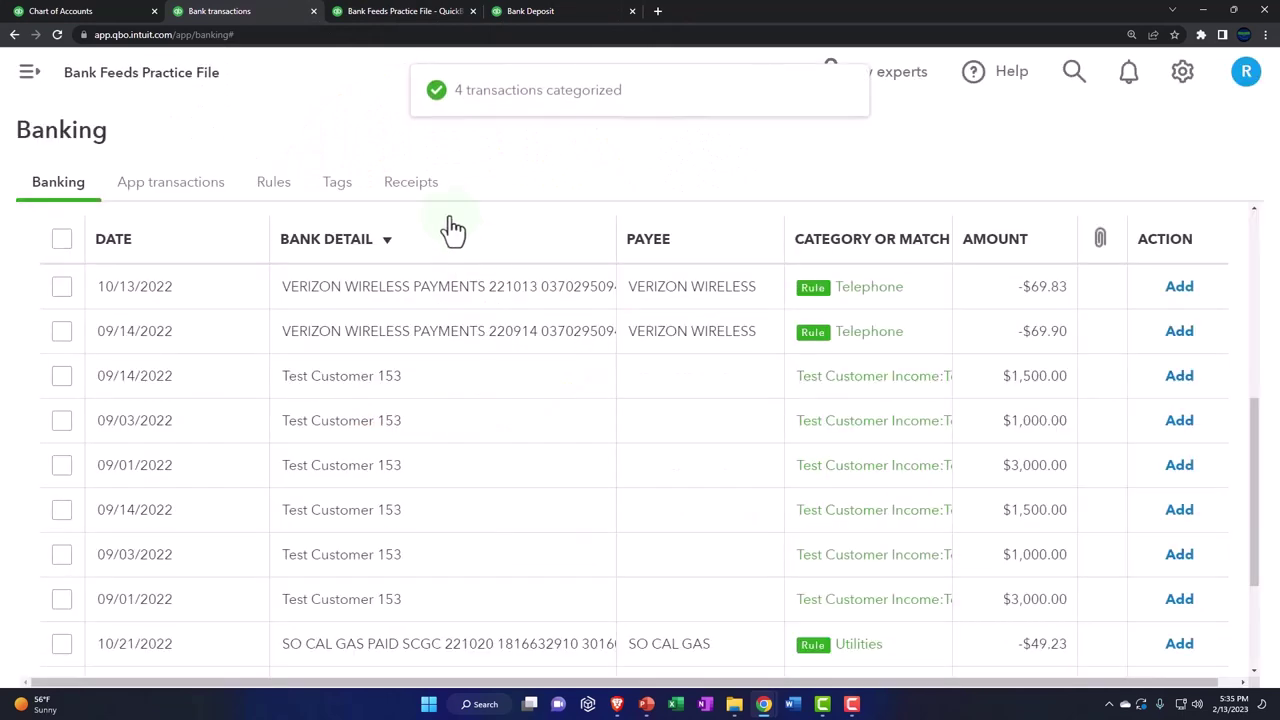
Check the Checking 2412 balance in the 2022 Balance Sheet report.
{"action": "left_click", "coordinate": [384, 18]}
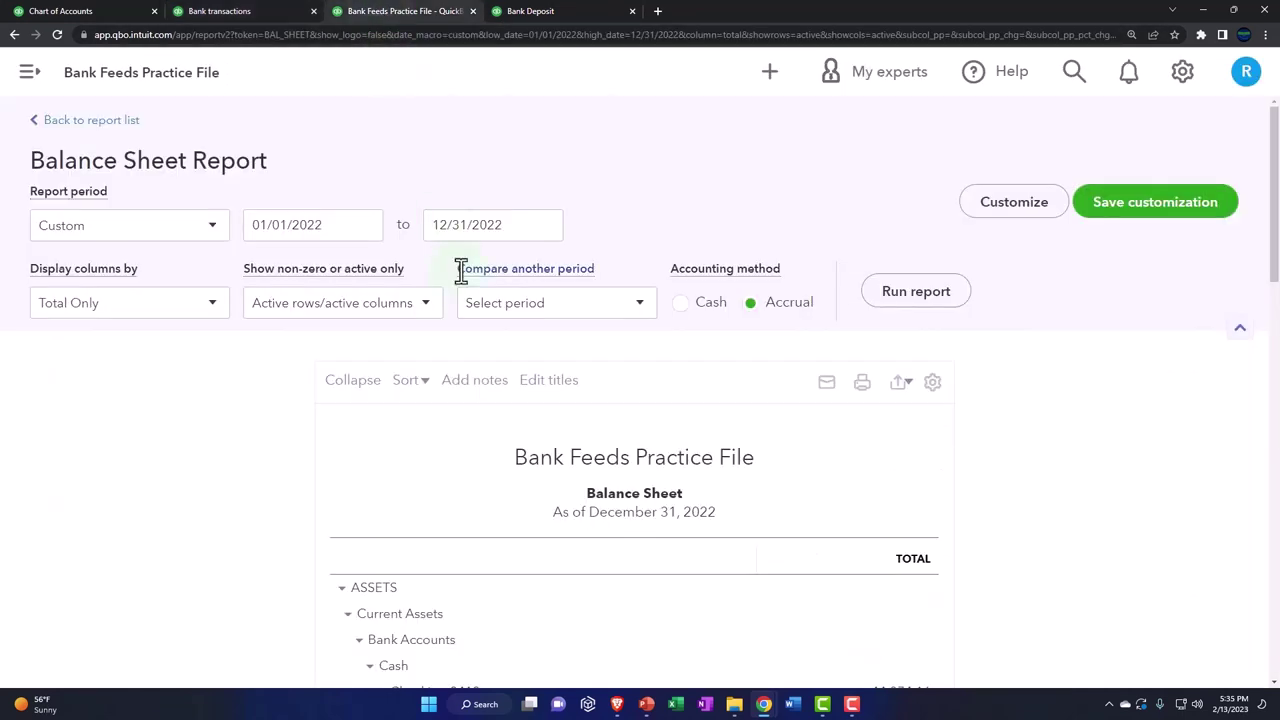
{"action": "scroll", "coordinate": [910, 380], "scroll_direction": "down", "scroll_amount": 3}
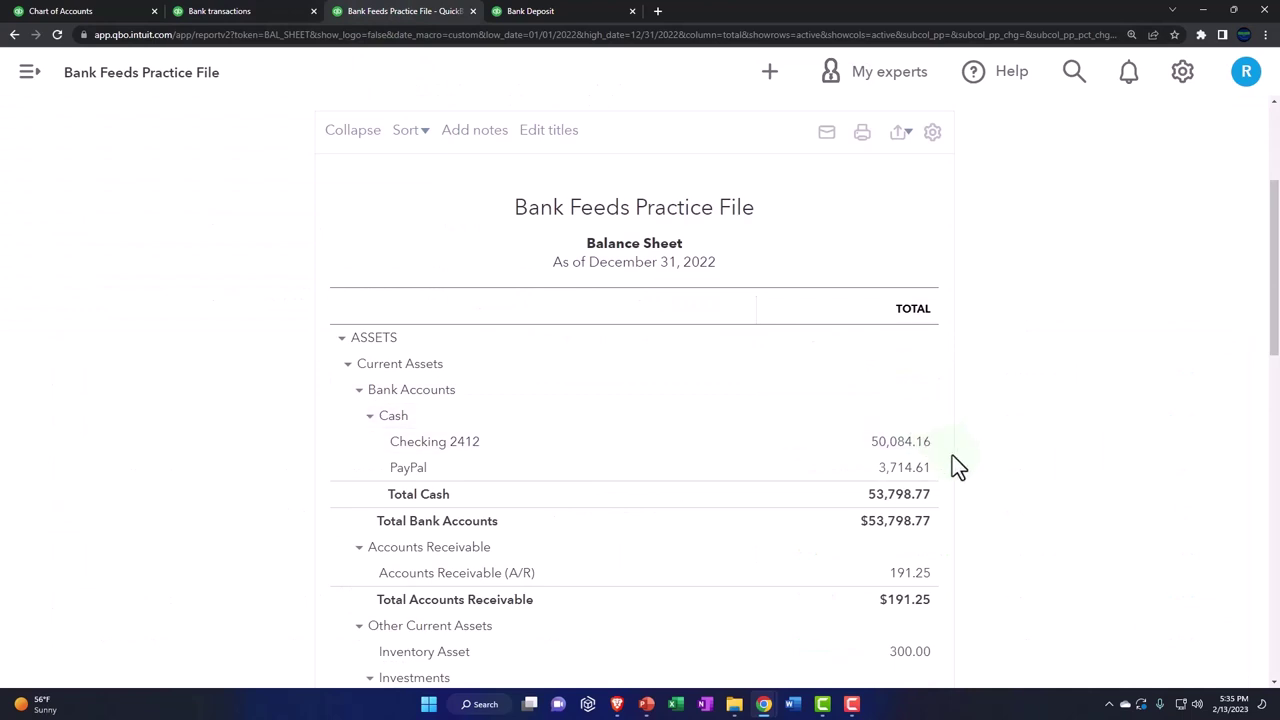
{"action": "scroll", "coordinate": [953, 455], "scroll_direction": "up", "scroll_amount": 2, "text": "ctrl"}
{"action": "scroll", "coordinate": [953, 457], "scroll_direction": "down", "scroll_amount": 1}
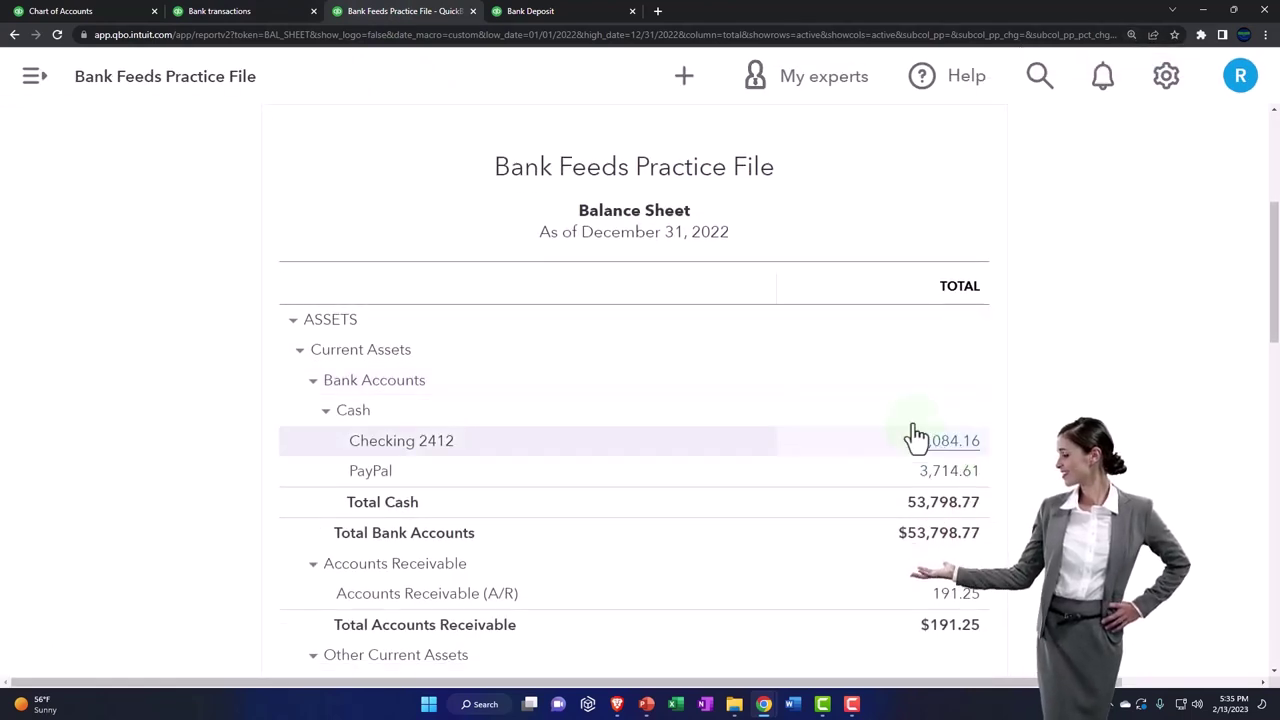
Rerun the 2022 Profit and Loss report and check the Test Customer Income Location 1 amount.
{"action": "left_click", "coordinate": [554, 10]}
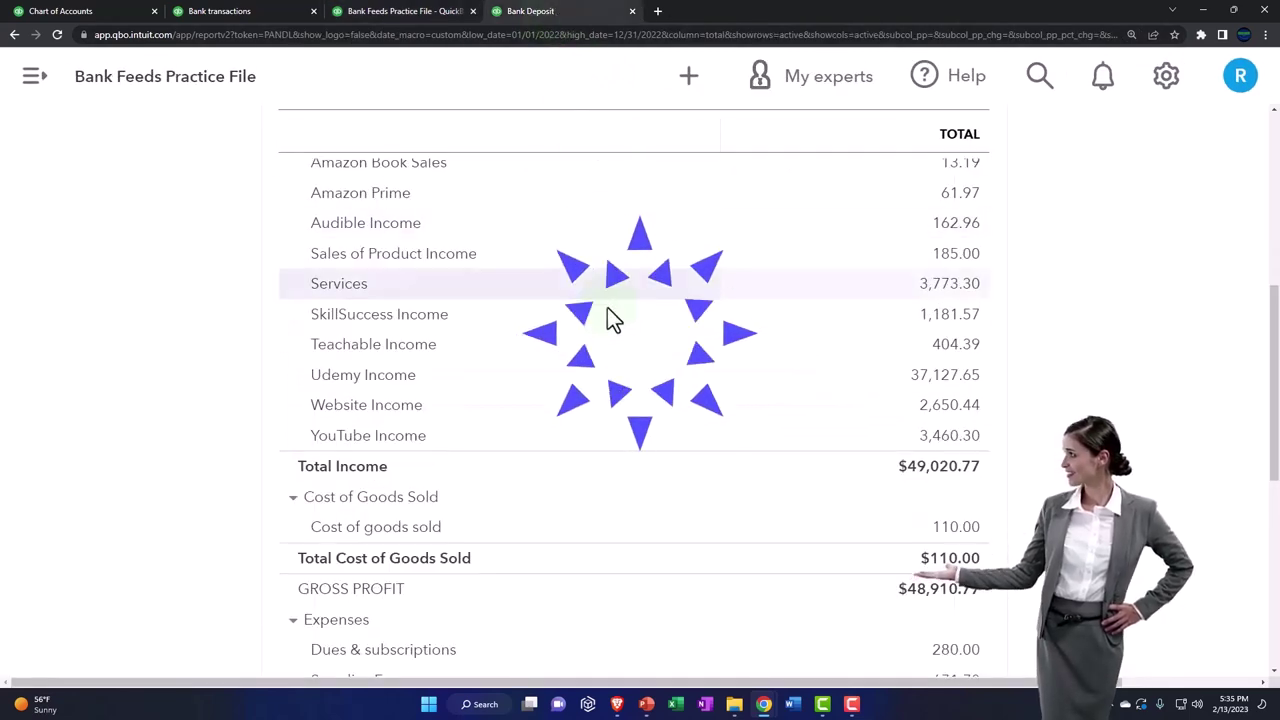
{"action": "scroll", "coordinate": [610, 330], "scroll_direction": "up", "scroll_amount": 5}
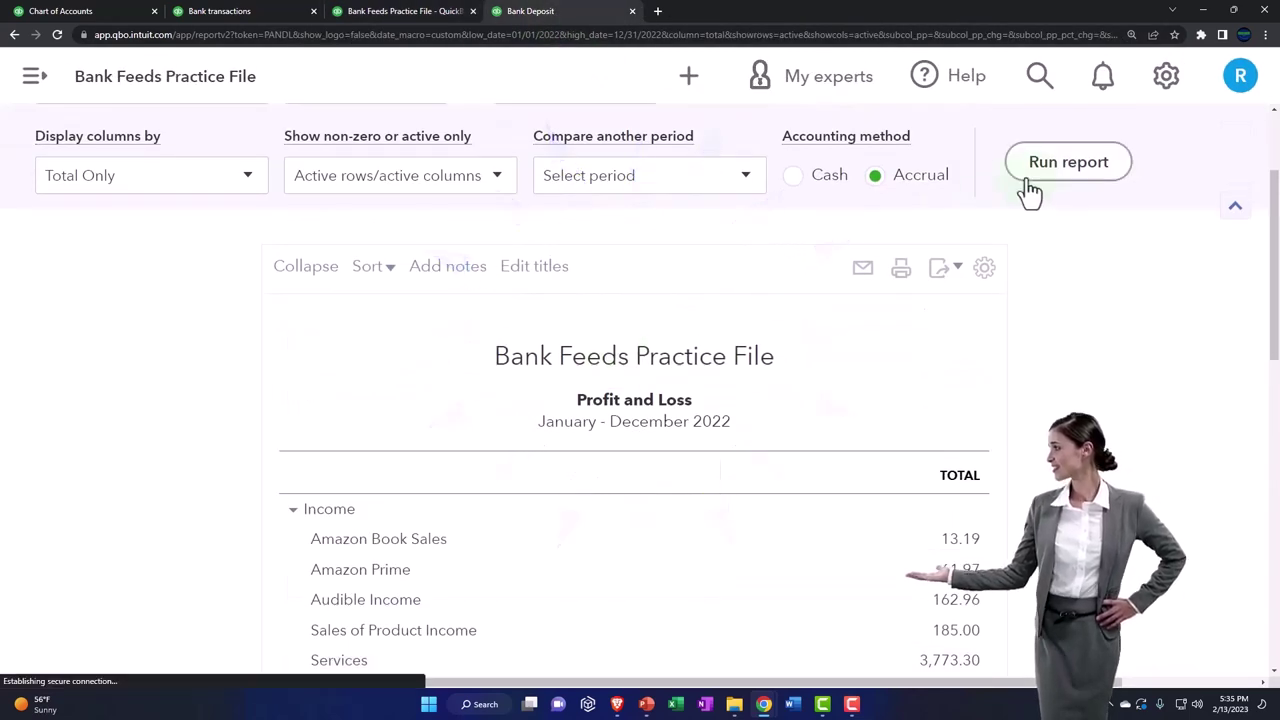
{"action": "scroll", "coordinate": [891, 438], "scroll_direction": "down", "scroll_amount": 2}
{"action": "scroll", "coordinate": [891, 438], "scroll_direction": "down", "scroll_amount": 3}
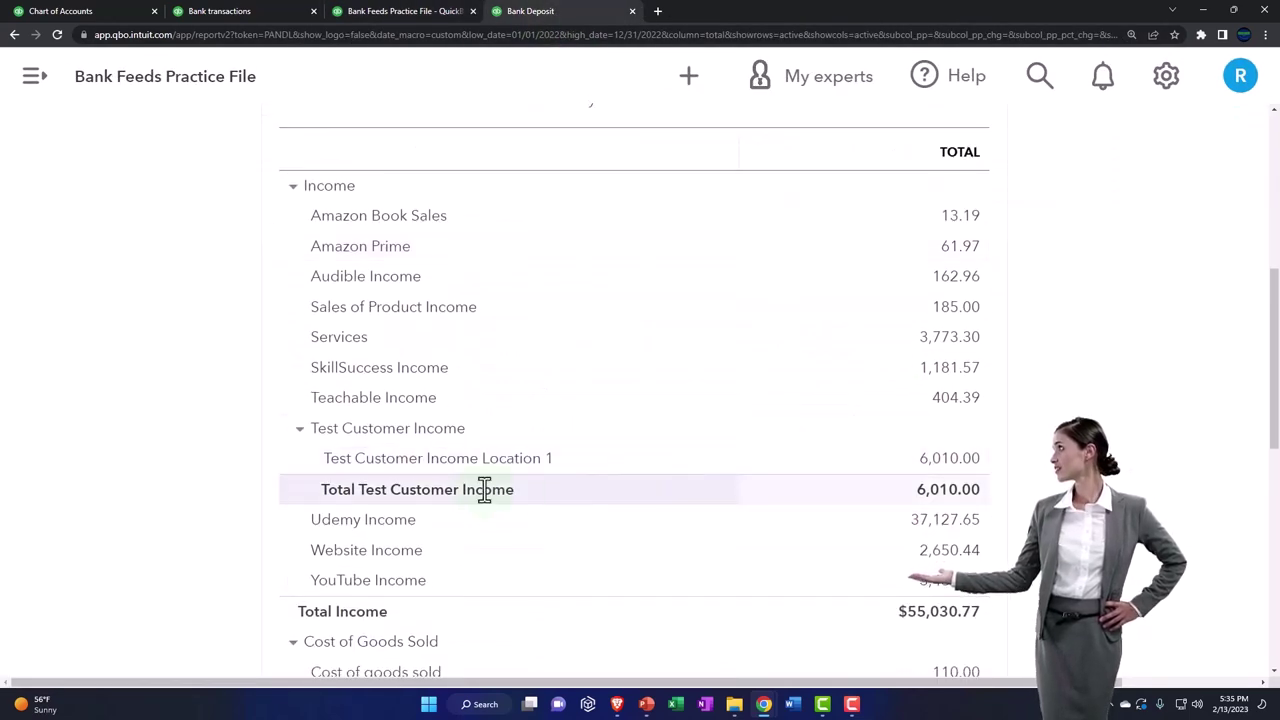
{"action": "key", "text": "ctrl+plus"}
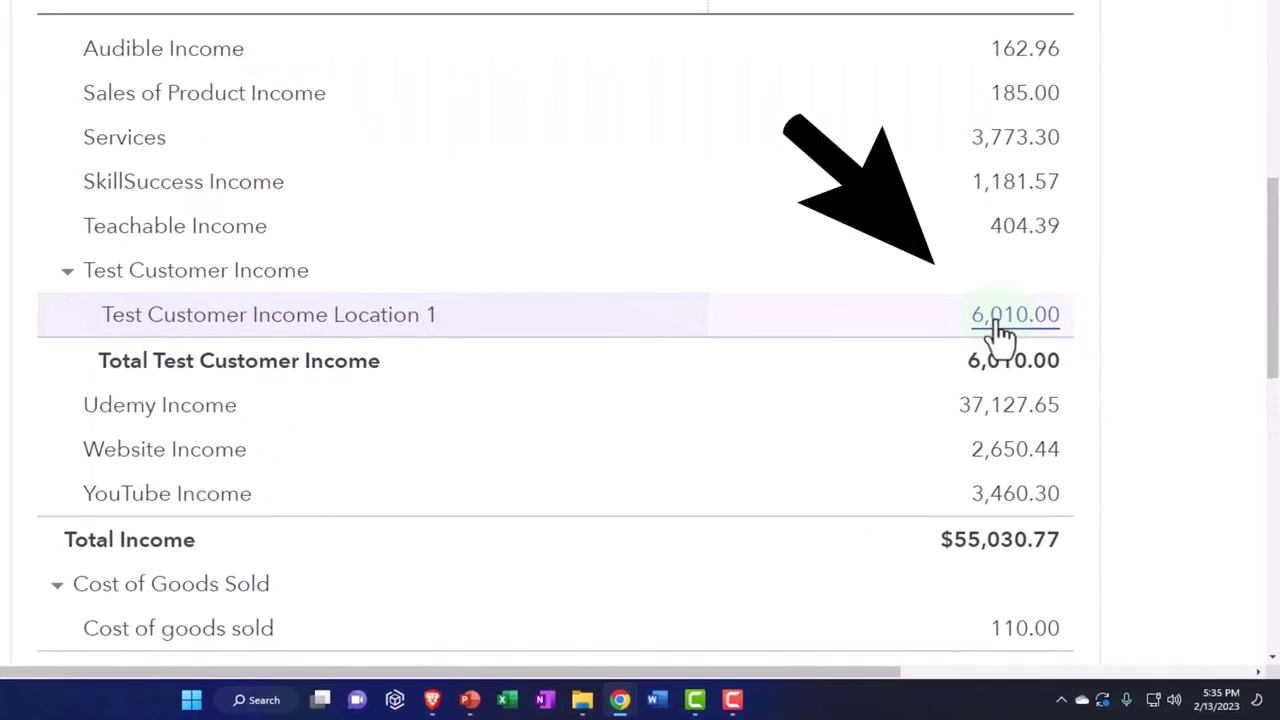
{"action": "left_click", "coordinate": [999, 325]}
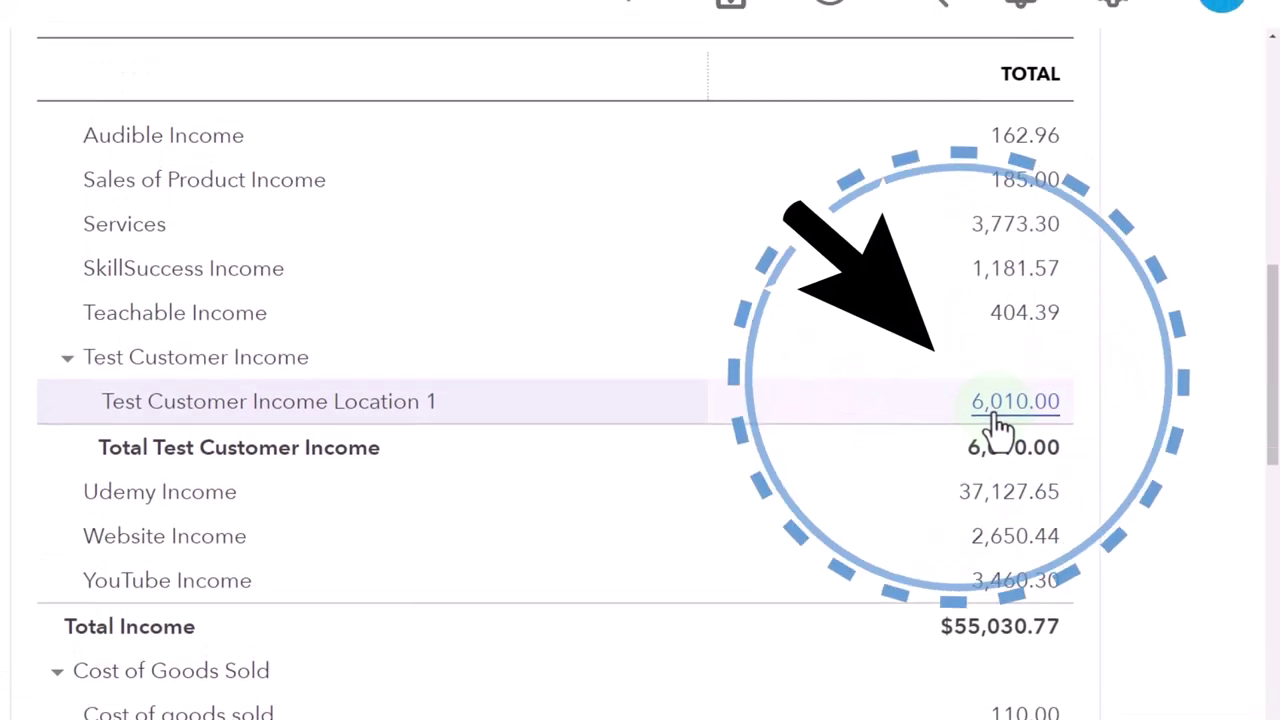
Duplicate the browser tab holding the Profit and Loss report.
{"action": "right_click", "coordinate": [380, 2]}
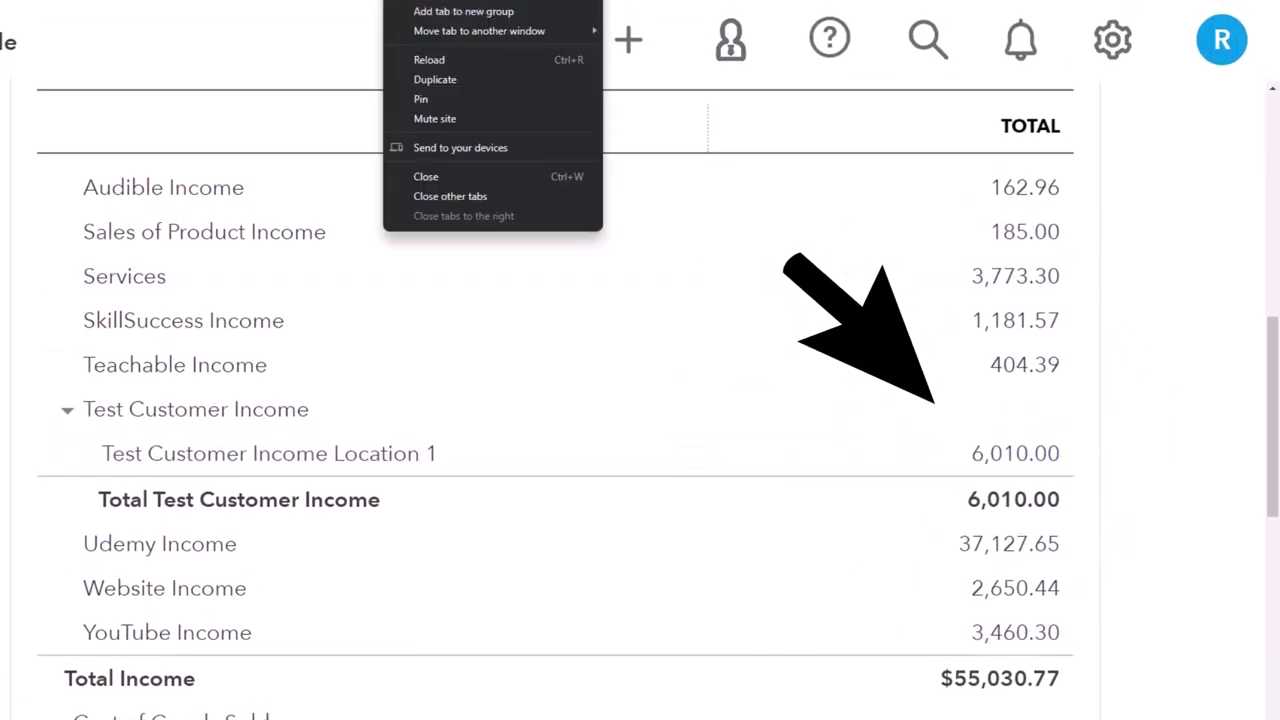
{"action": "left_click", "coordinate": [475, 80]}
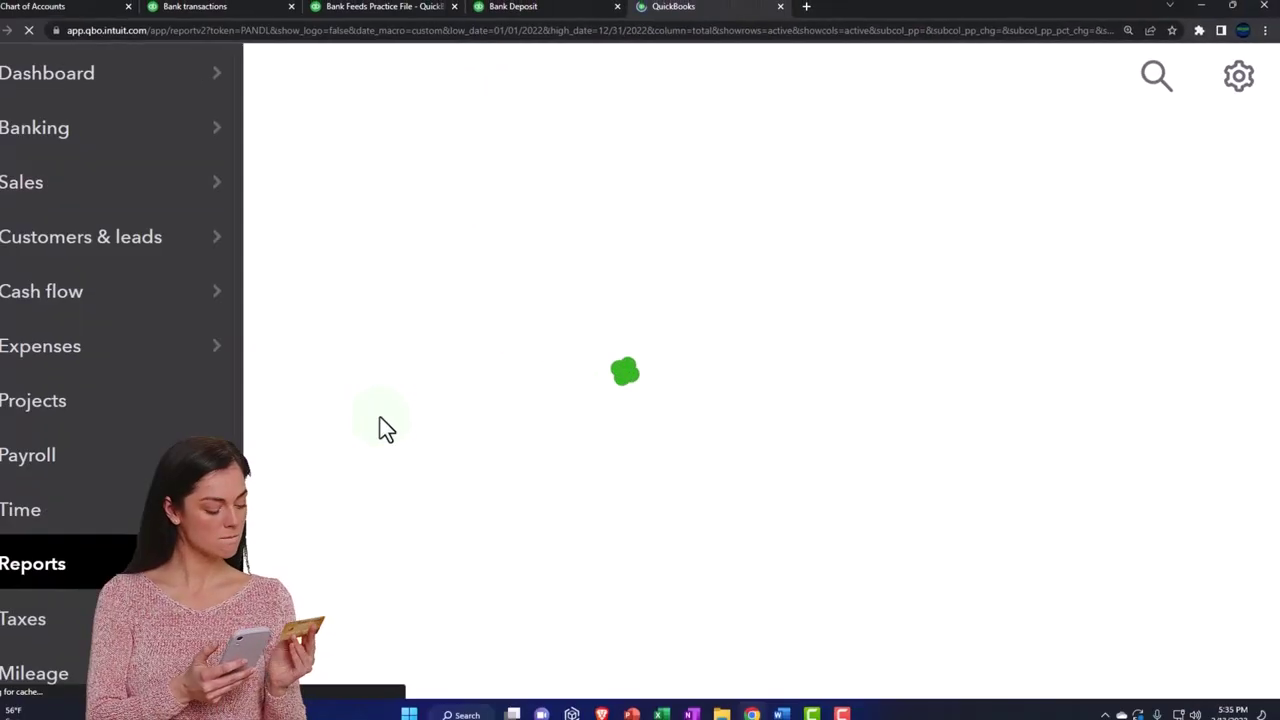
{"action": "key", "text": "ctrl+minus"}
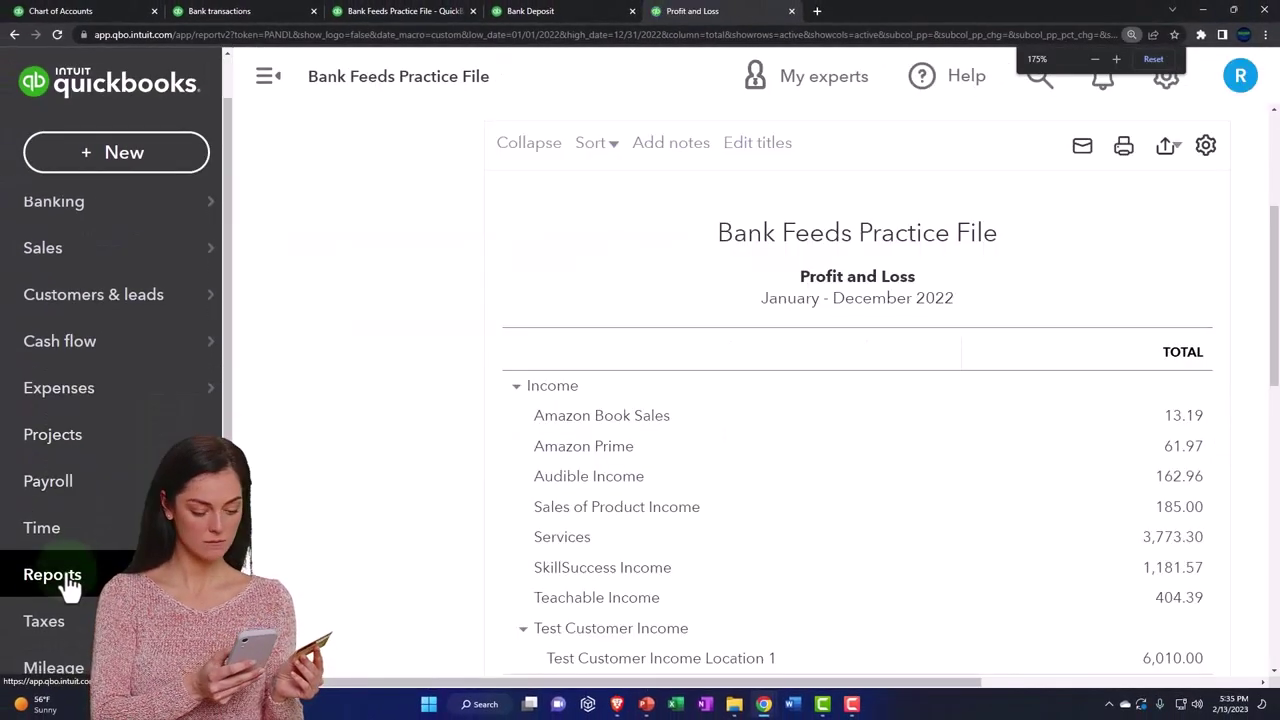
Find and open the Profit and Loss by Class report in the duplicated tab, and collapse the navigation menu.
{"action": "left_click", "coordinate": [60, 582]}
{"action": "left_click", "coordinate": [946, 249]}
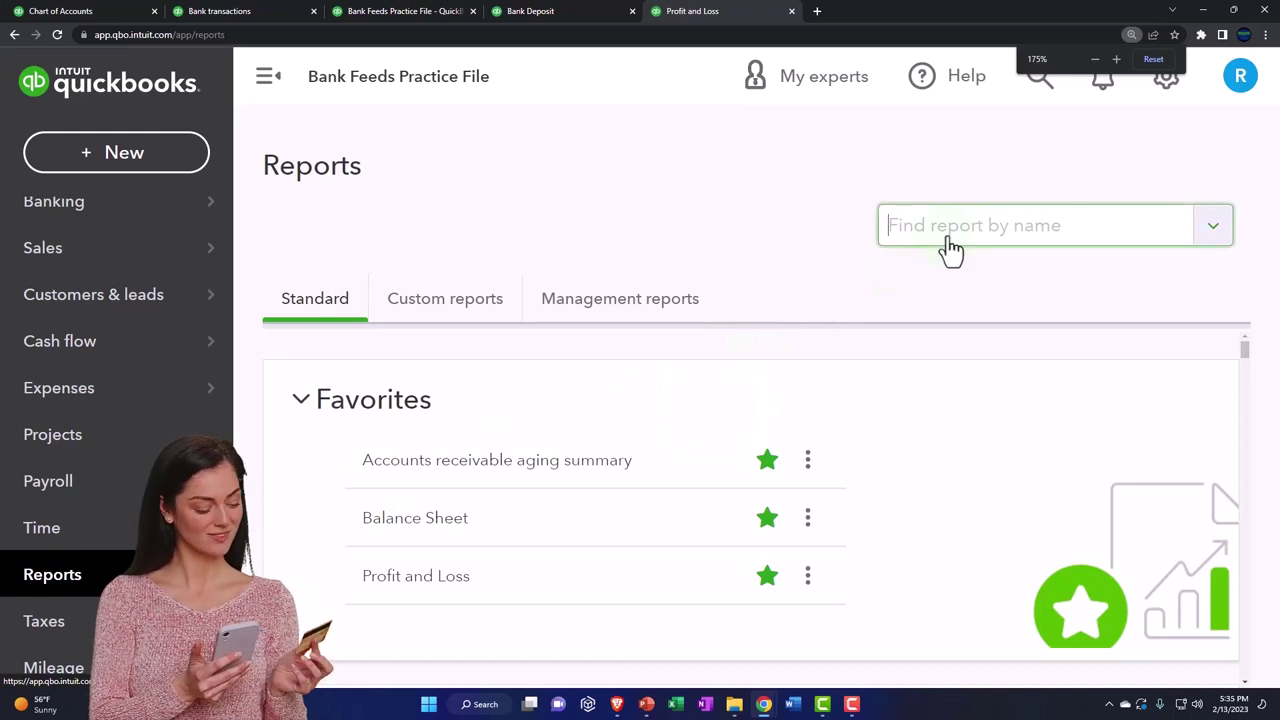
{"action": "type", "text": "profit"}
{"action": "key", "text": "Down"}
{"action": "key", "text": "Down"}
{"action": "key", "text": "Down"}
{"action": "key", "text": "Down"}
{"action": "key", "text": "Down"}
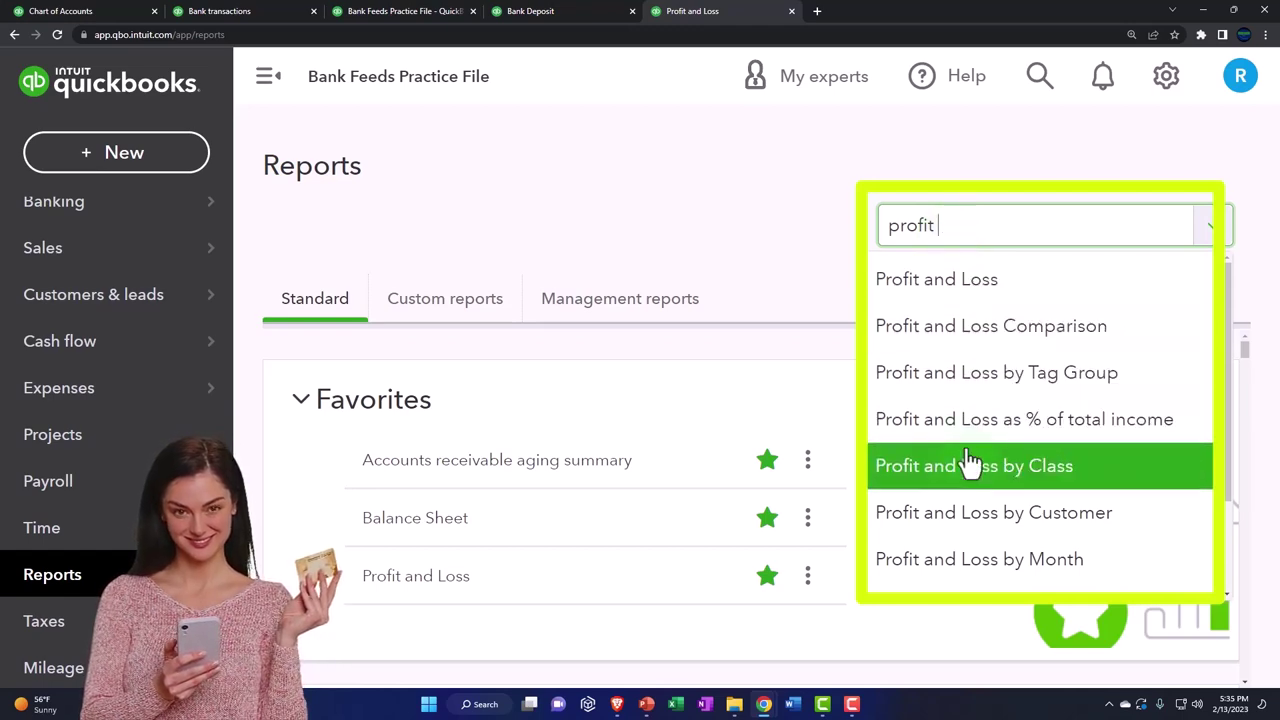
{"action": "left_click", "coordinate": [1088, 482]}
{"action": "scroll", "coordinate": [374, 166], "scroll_direction": "down", "scroll_amount": 2}
{"action": "left_click", "coordinate": [270, 82]}
{"action": "scroll", "coordinate": [220, 312], "scroll_direction": "up", "scroll_amount": 2}
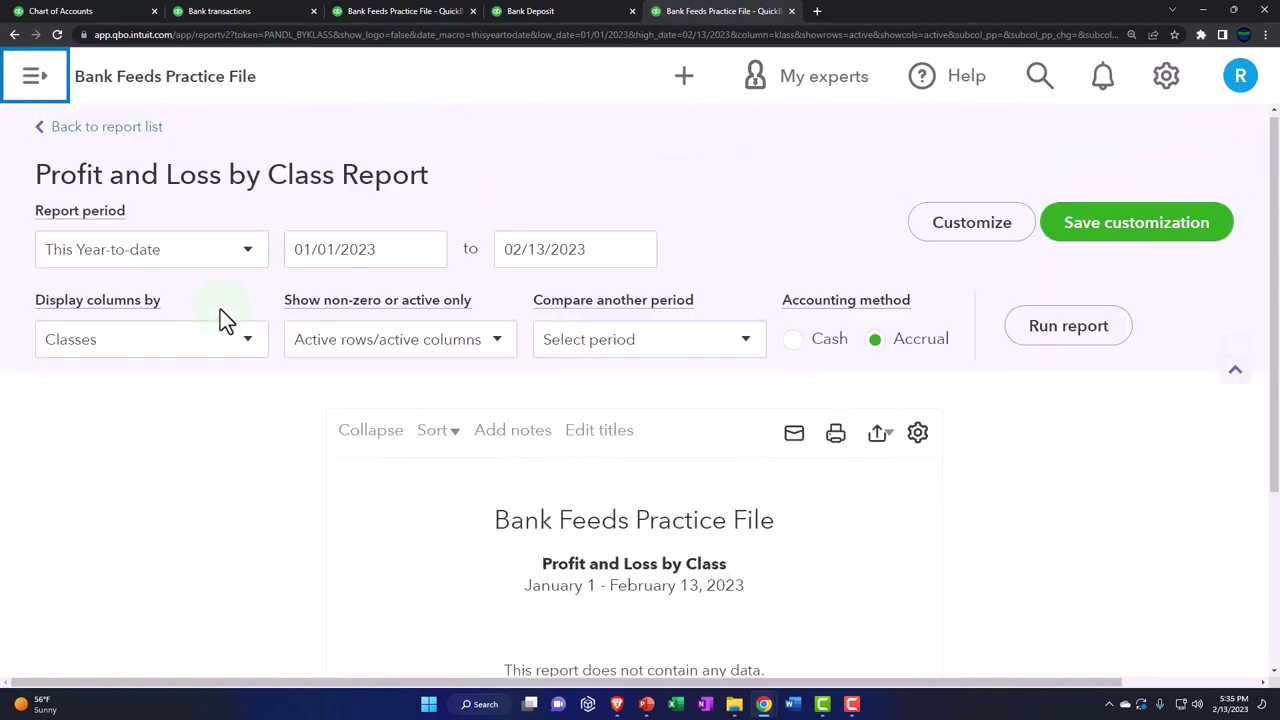
Compare the column display options of the Profit and Loss by Class report with those of the Profit and Loss report.
{"action": "left_click", "coordinate": [251, 352]}
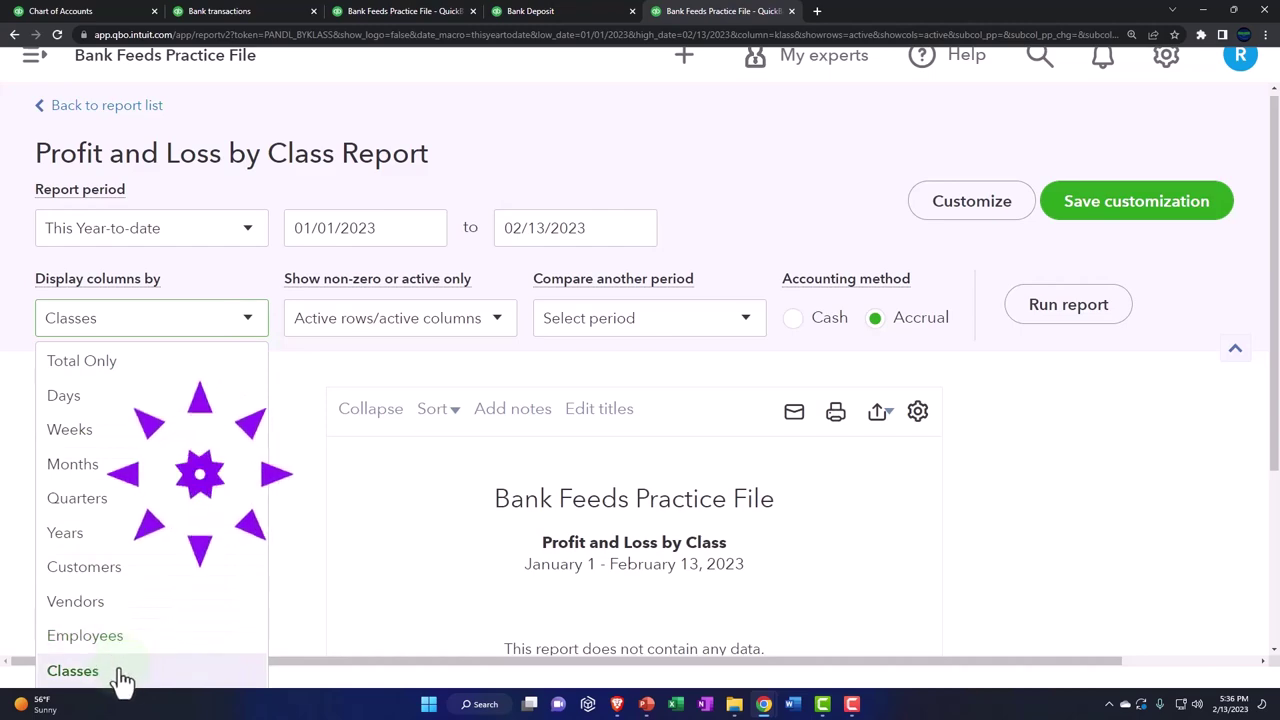
{"action": "left_click", "coordinate": [307, 548]}
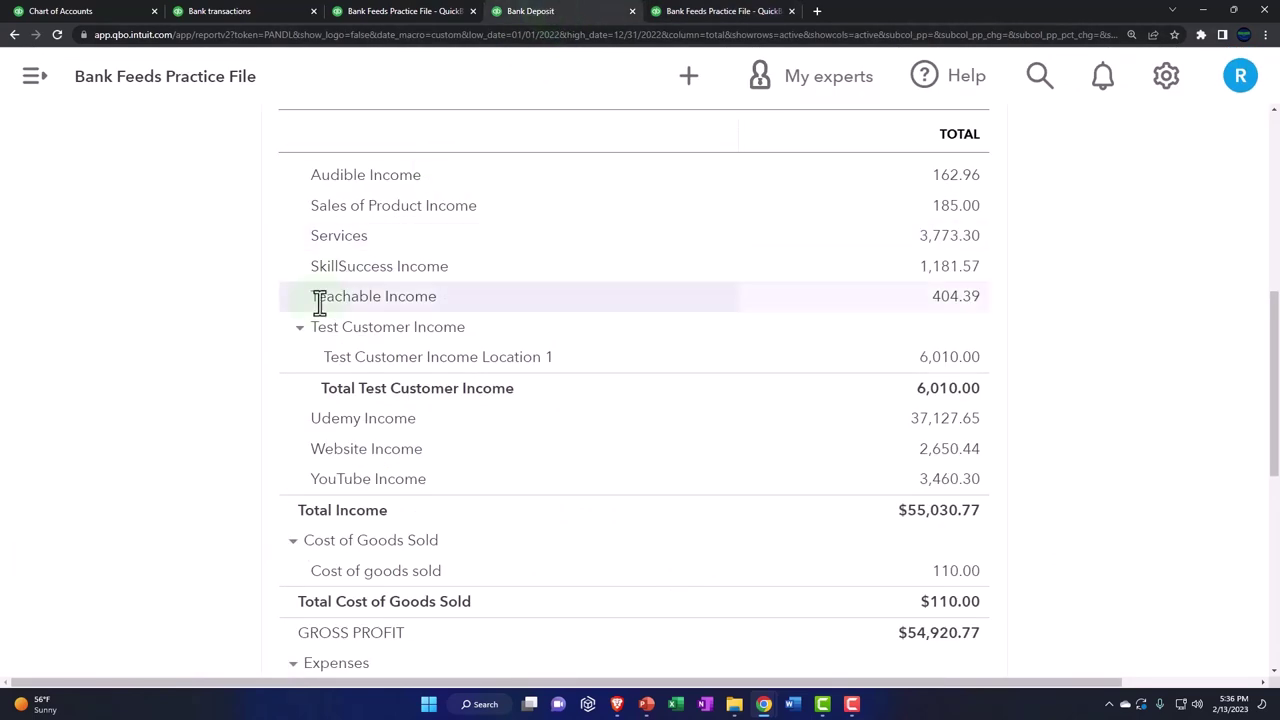
{"action": "scroll", "coordinate": [300, 320], "scroll_direction": "up", "scroll_amount": 3}
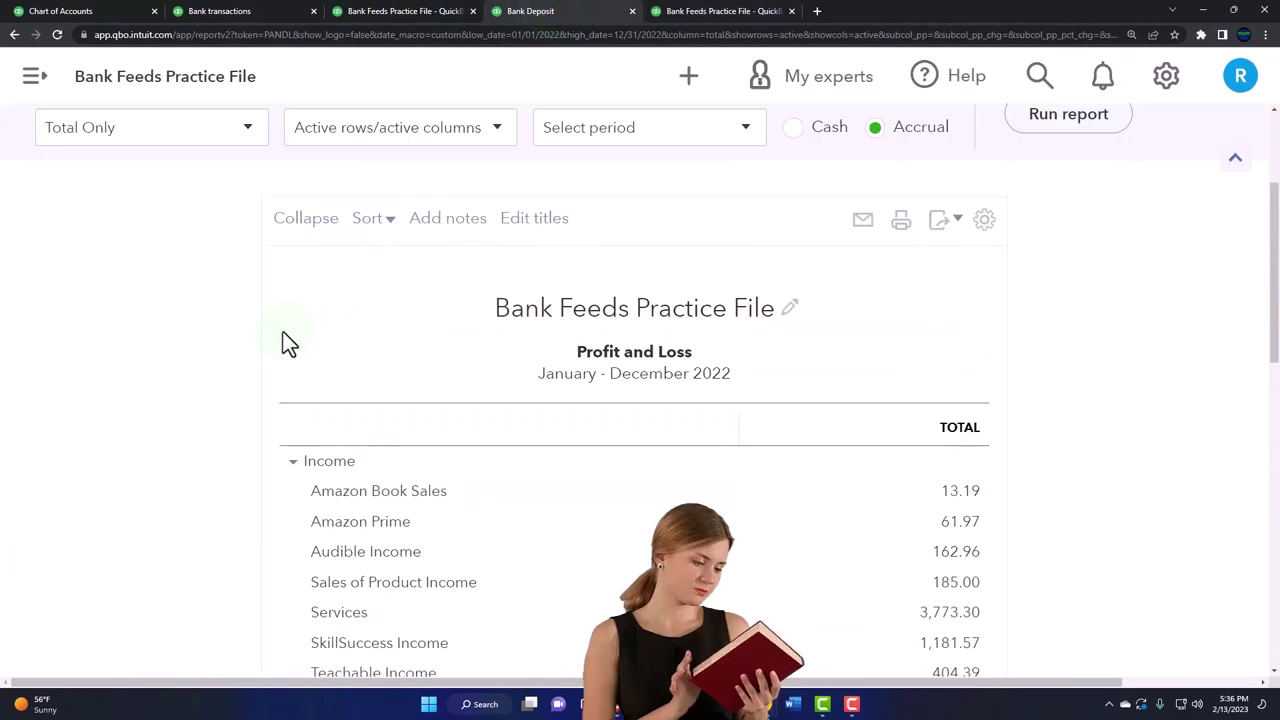
{"action": "scroll", "coordinate": [281, 345], "scroll_direction": "up", "scroll_amount": 3}
{"action": "left_click", "coordinate": [249, 268]}
{"action": "scroll", "coordinate": [229, 414], "scroll_direction": "down", "scroll_amount": 1}
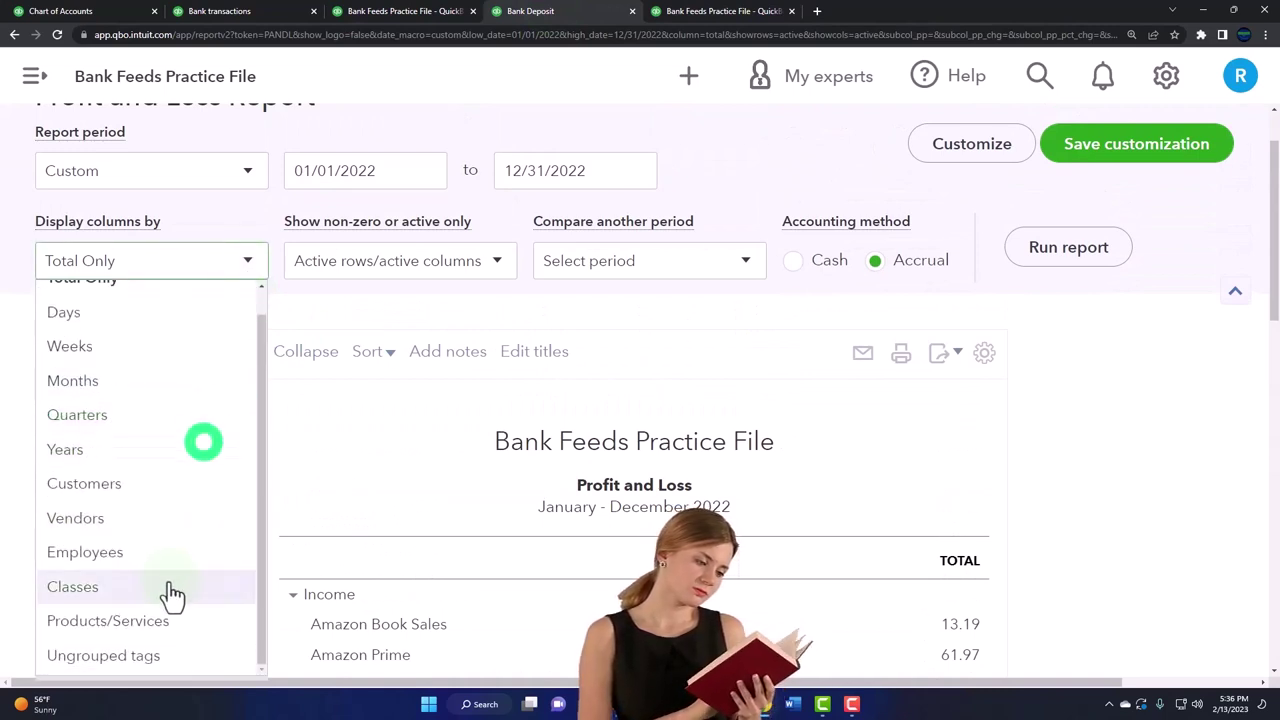
{"action": "left_click", "coordinate": [20, 400]}
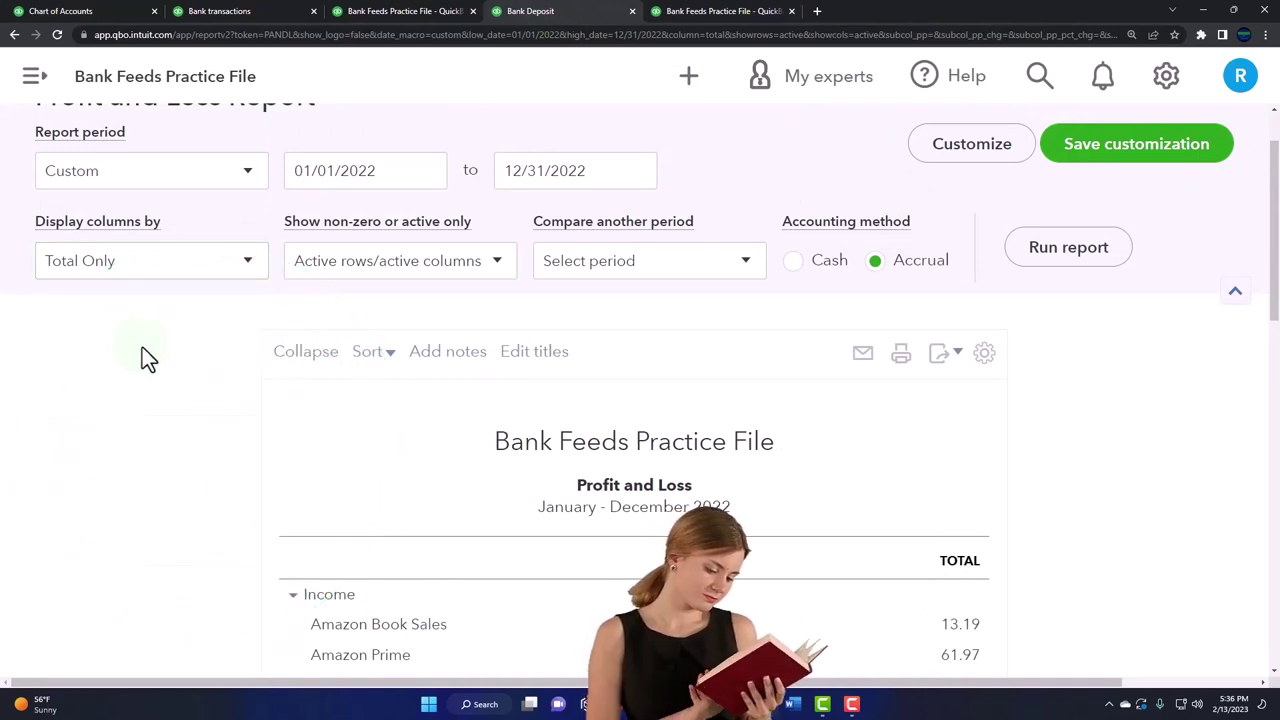
Set the Profit and Loss by Class report period to 01/01/2022 through 12/31/2022 and run the report.
{"action": "left_click", "coordinate": [744, 14]}
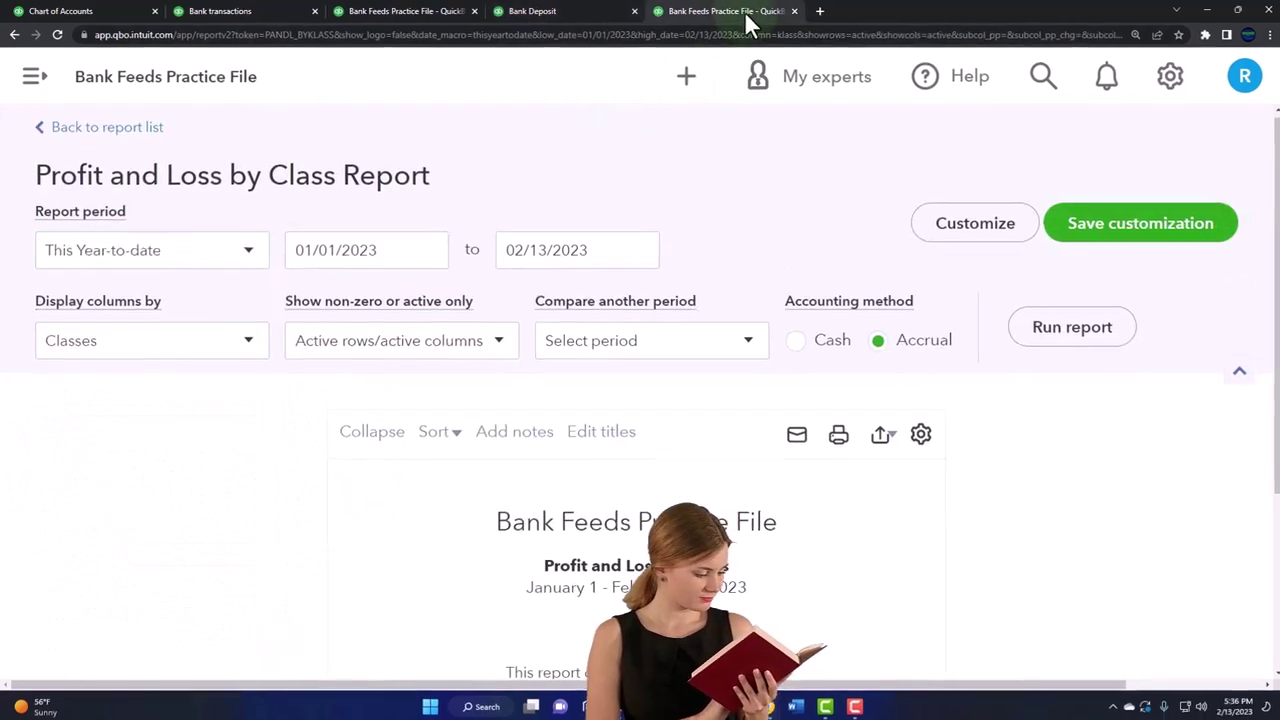
{"action": "left_click_drag", "start_coordinate": [425, 252], "coordinate": [280, 245]}
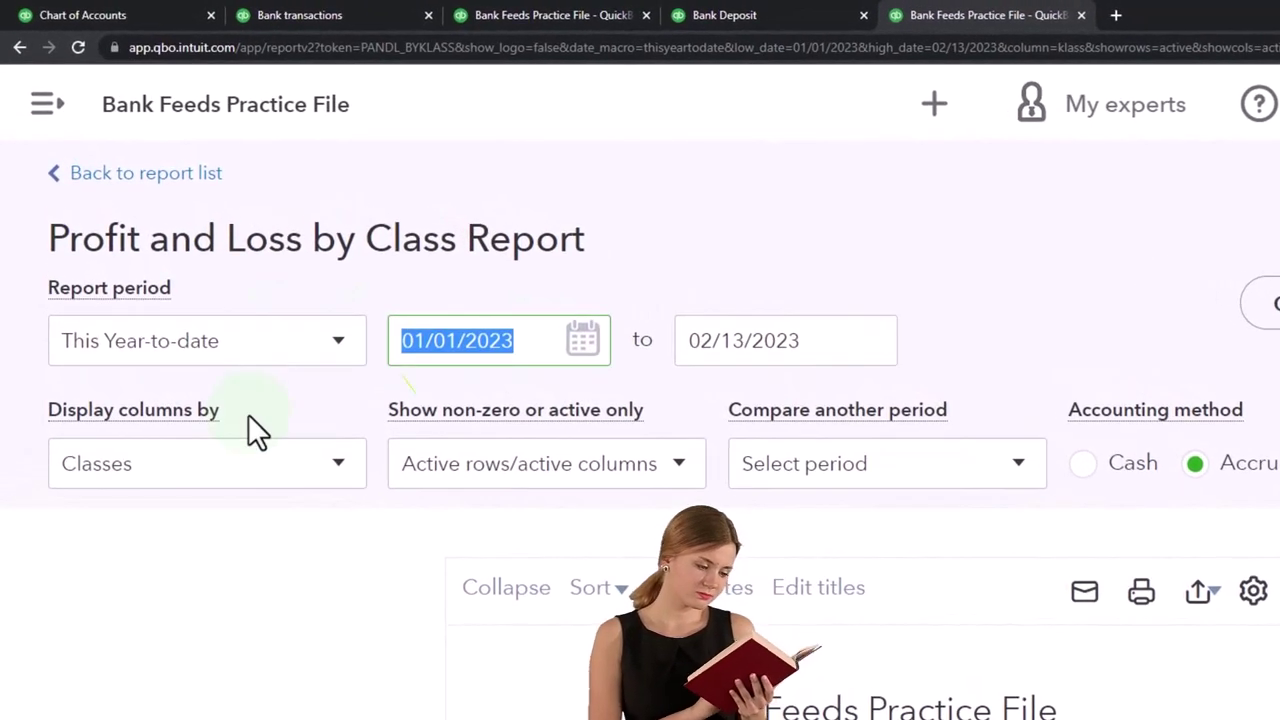
{"action": "type", "text": "010122"}
{"action": "key", "text": "Tab"}
{"action": "type", "text": "1"}
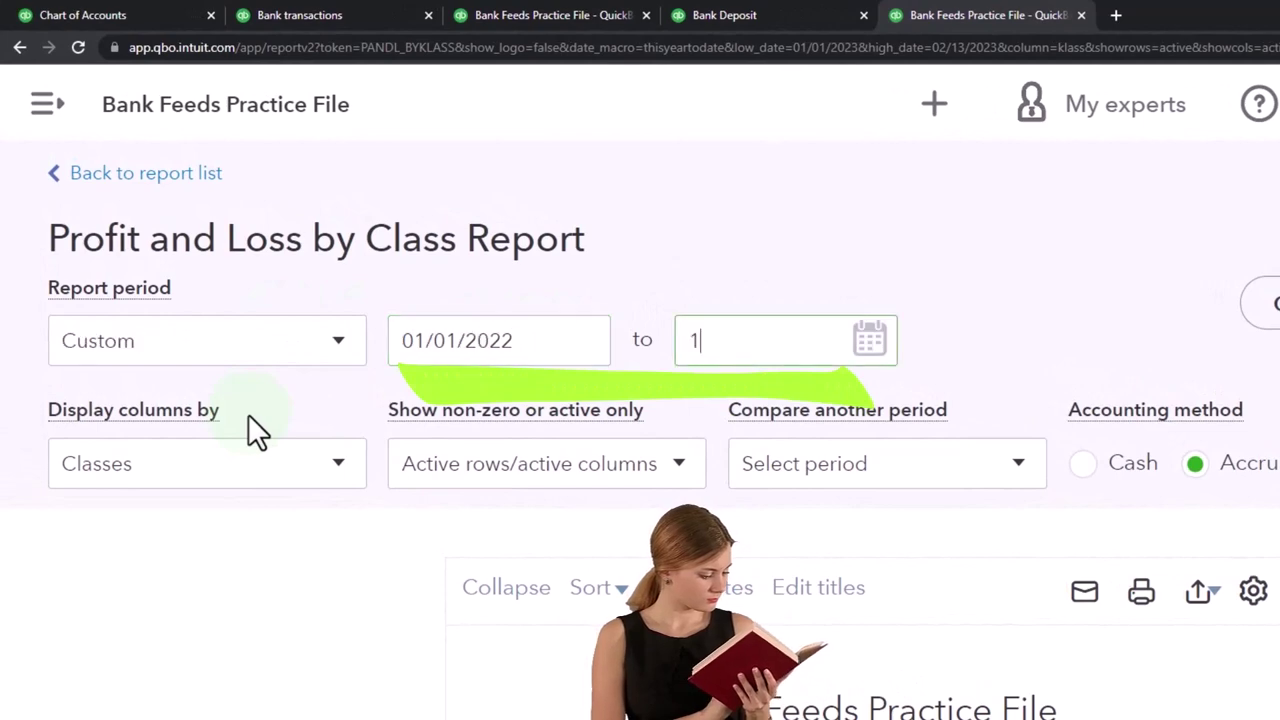
{"action": "type", "text": "2/31/202"}
{"action": "key", "text": "Tab"}
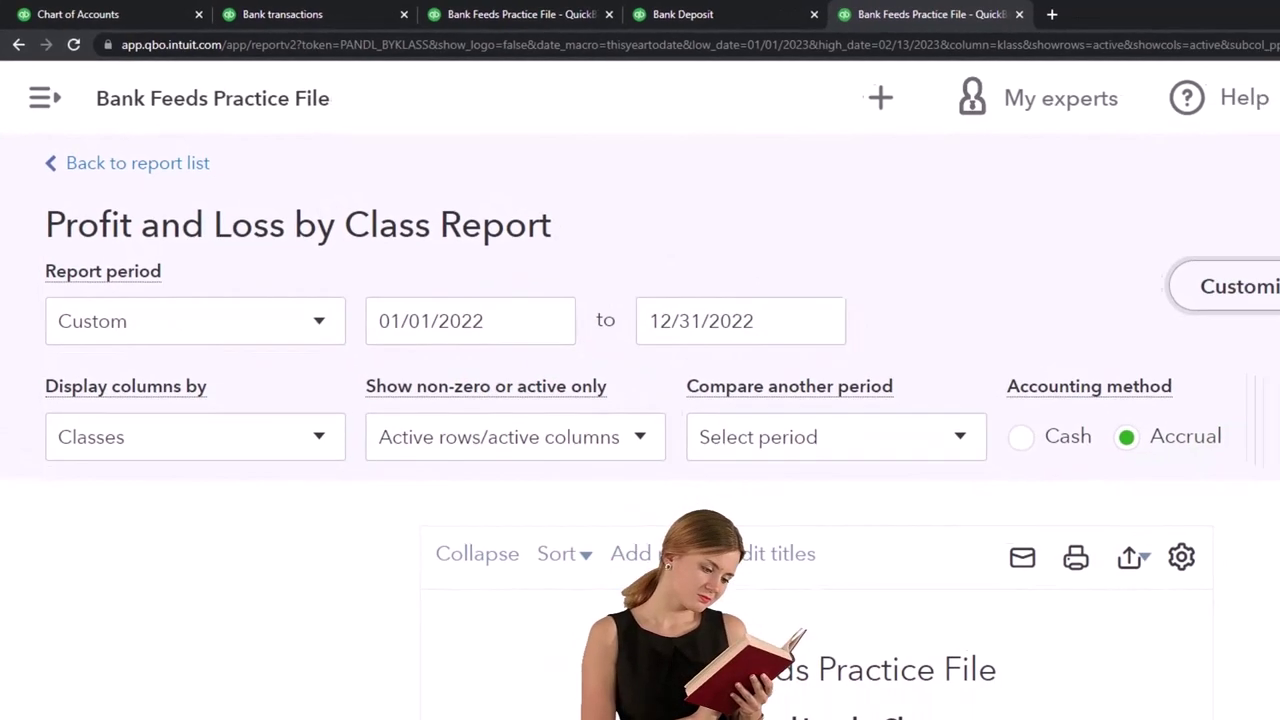
{"action": "left_click", "coordinate": [1194, 374]}
Examine the class columns and open the transactions behind the Amazon Book Sales amount with no class specified.
{"action": "key", "text": "ctrl+plus"}
{"action": "scroll", "coordinate": [1100, 368], "scroll_direction": "down", "scroll_amount": 1}
{"action": "scroll", "coordinate": [1100, 368], "scroll_direction": "down", "scroll_amount": 1}
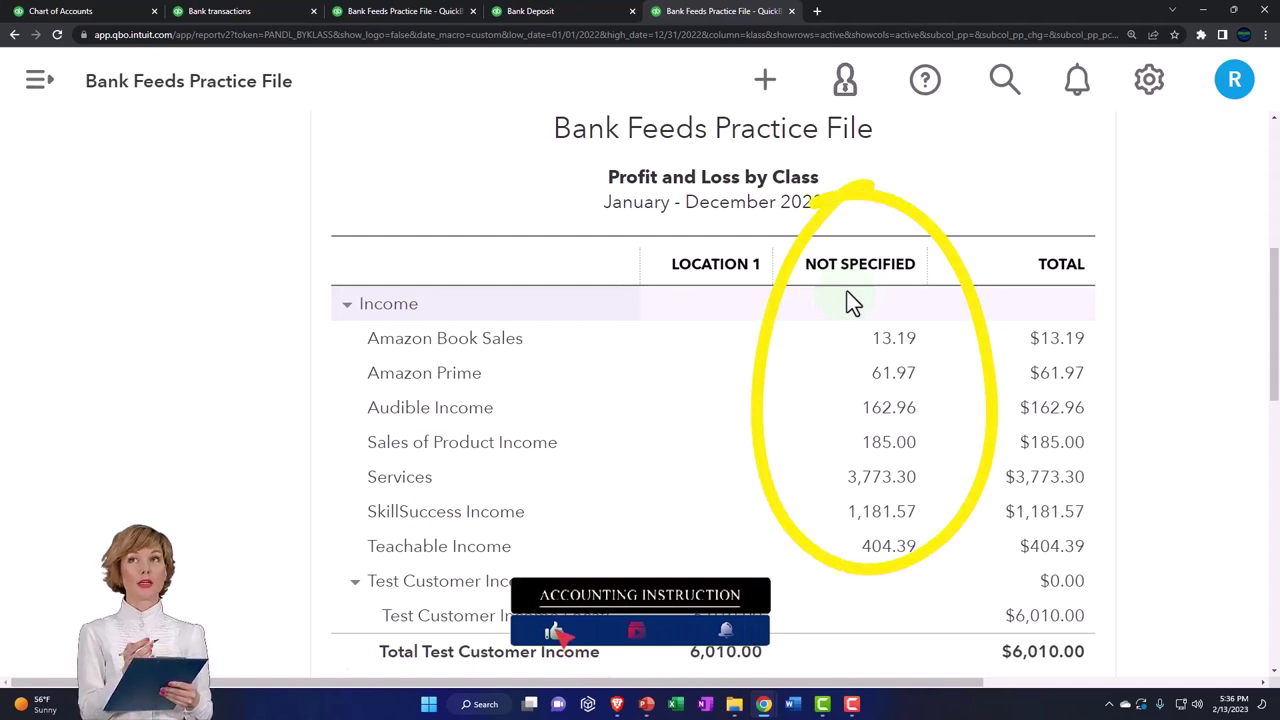
{"action": "left_click", "coordinate": [897, 340]}
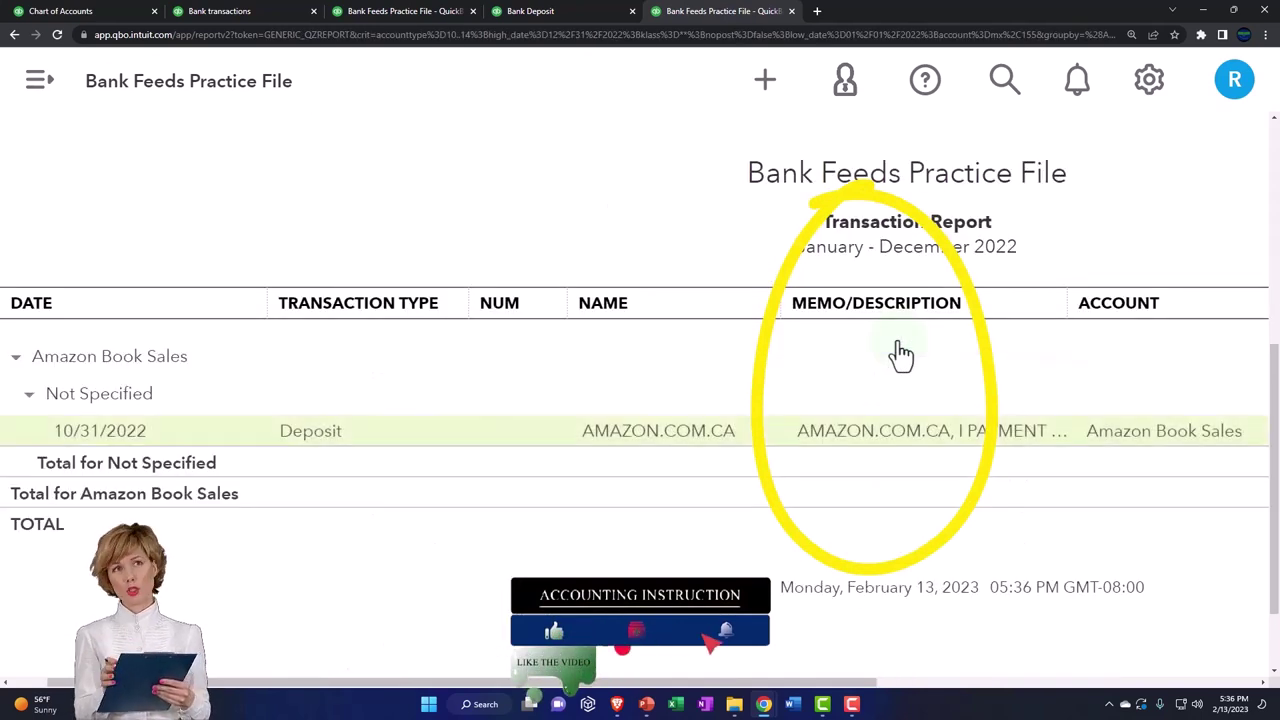
Open the 10/31/2022 Amazon deposit from the transaction report, check its class field, and close it without changes.
{"action": "left_click", "coordinate": [324, 440]}
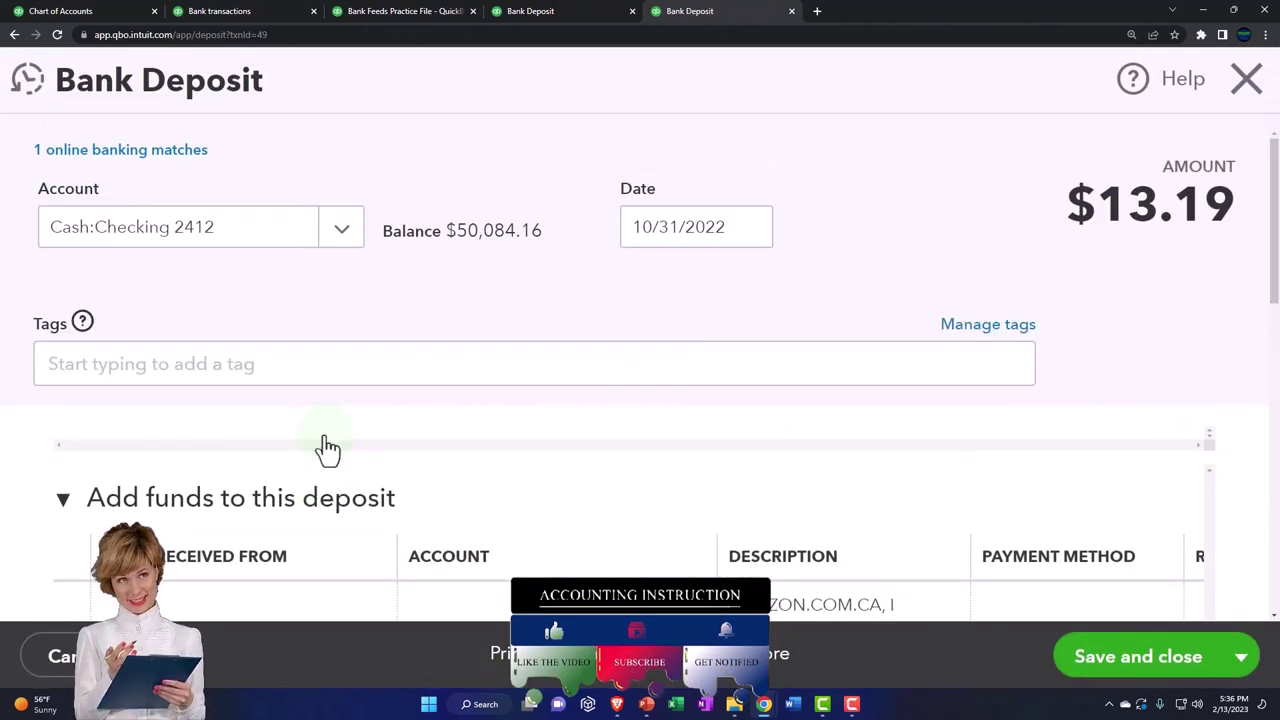
{"action": "key", "text": "ctrl+plus"}
{"action": "key", "text": "ctrl+minus"}
{"action": "key", "text": "ctrl+minus"}
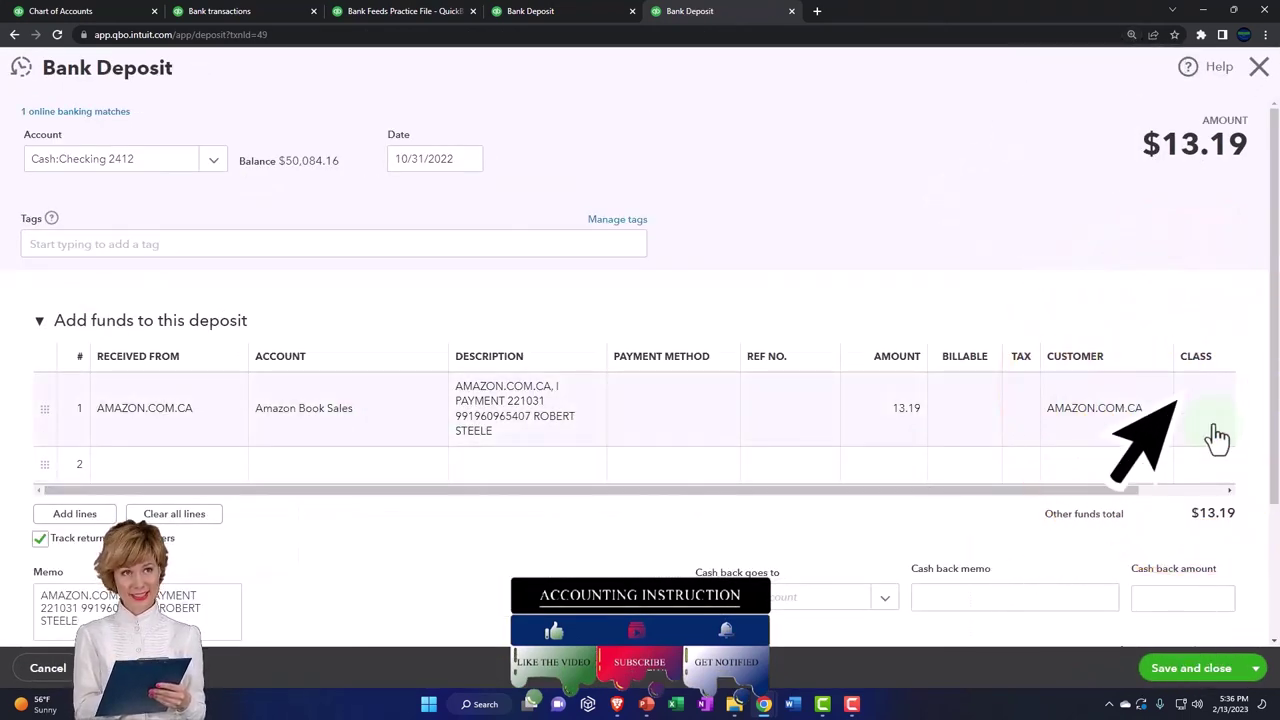
{"action": "left_click", "coordinate": [1258, 68]}
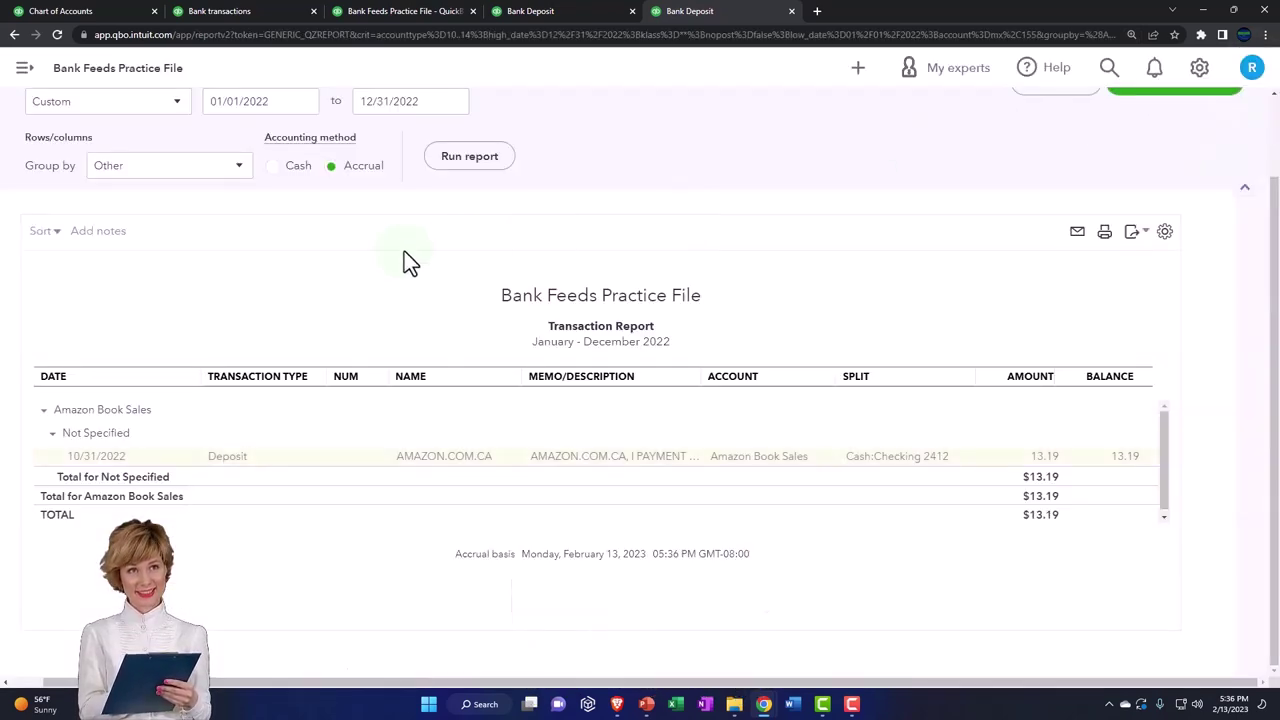
Return to the Profit and Loss by Class report and compare its class columns with the regular Profit and Loss report.
{"action": "left_click", "coordinate": [100, 104]}
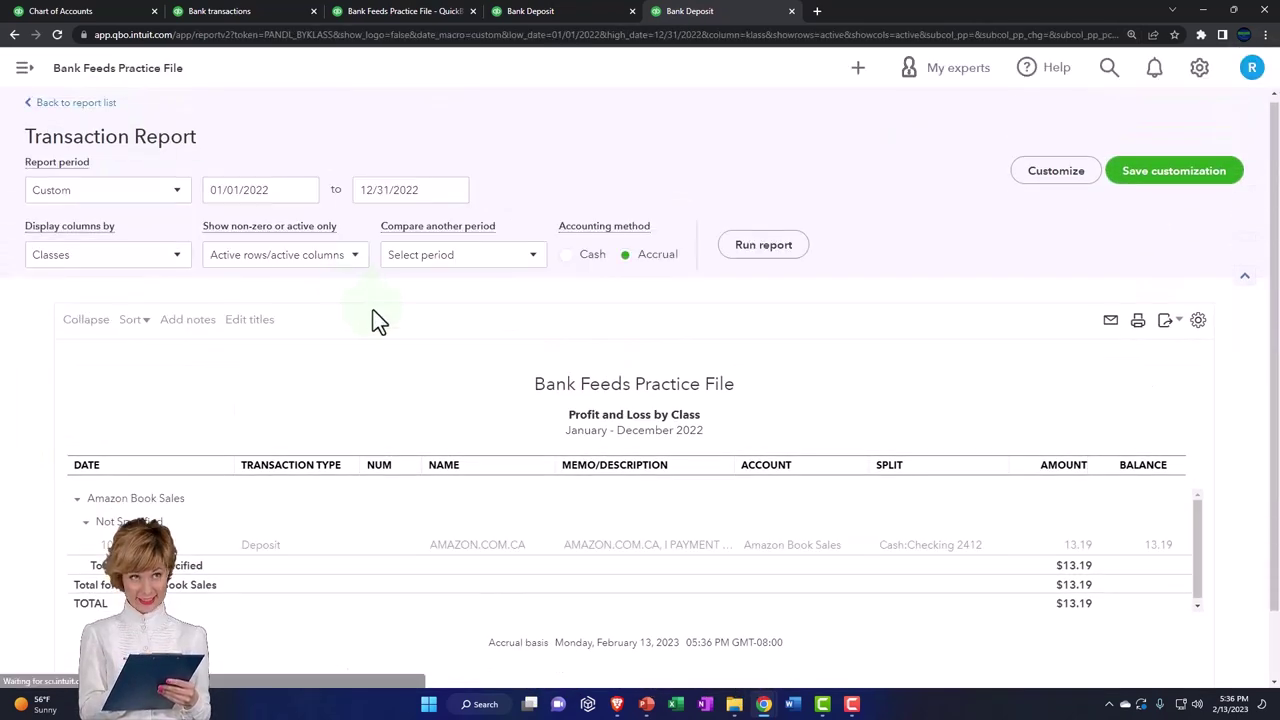
{"action": "scroll", "coordinate": [388, 330], "scroll_direction": "down", "scroll_amount": 3}
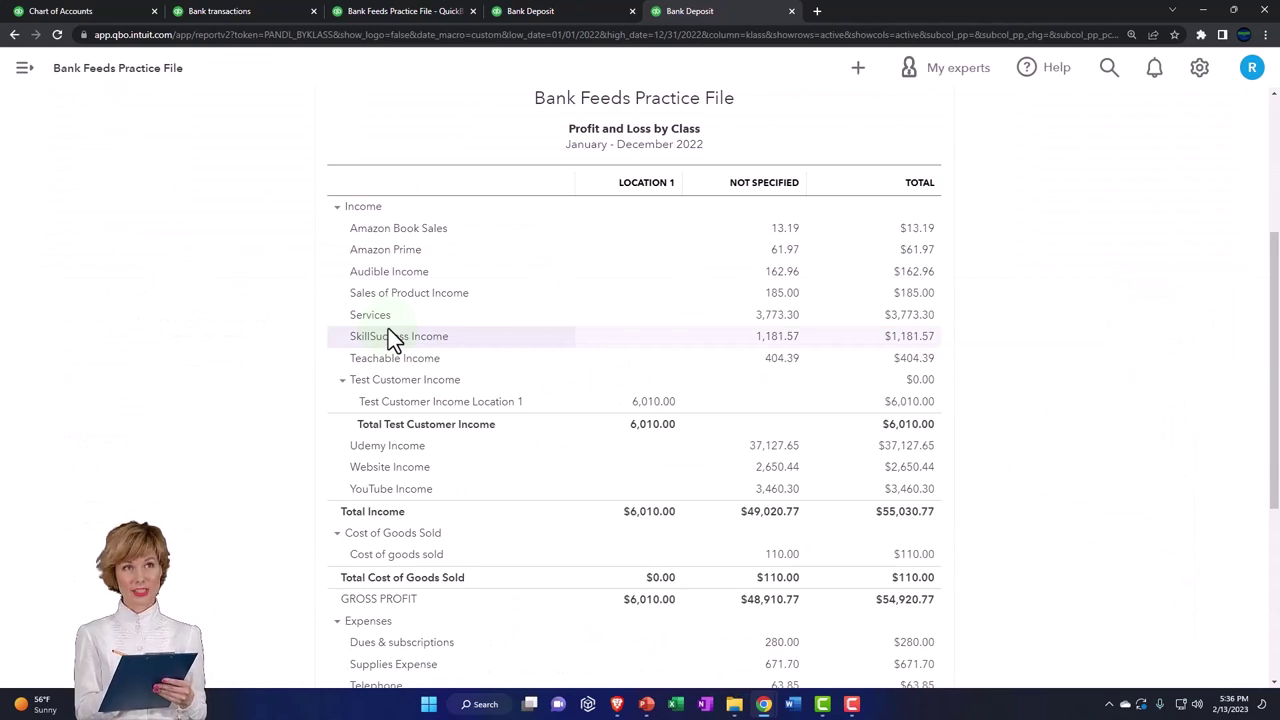
{"action": "key", "text": "ctrl+plus"}
{"action": "key", "text": "ctrl+plus"}
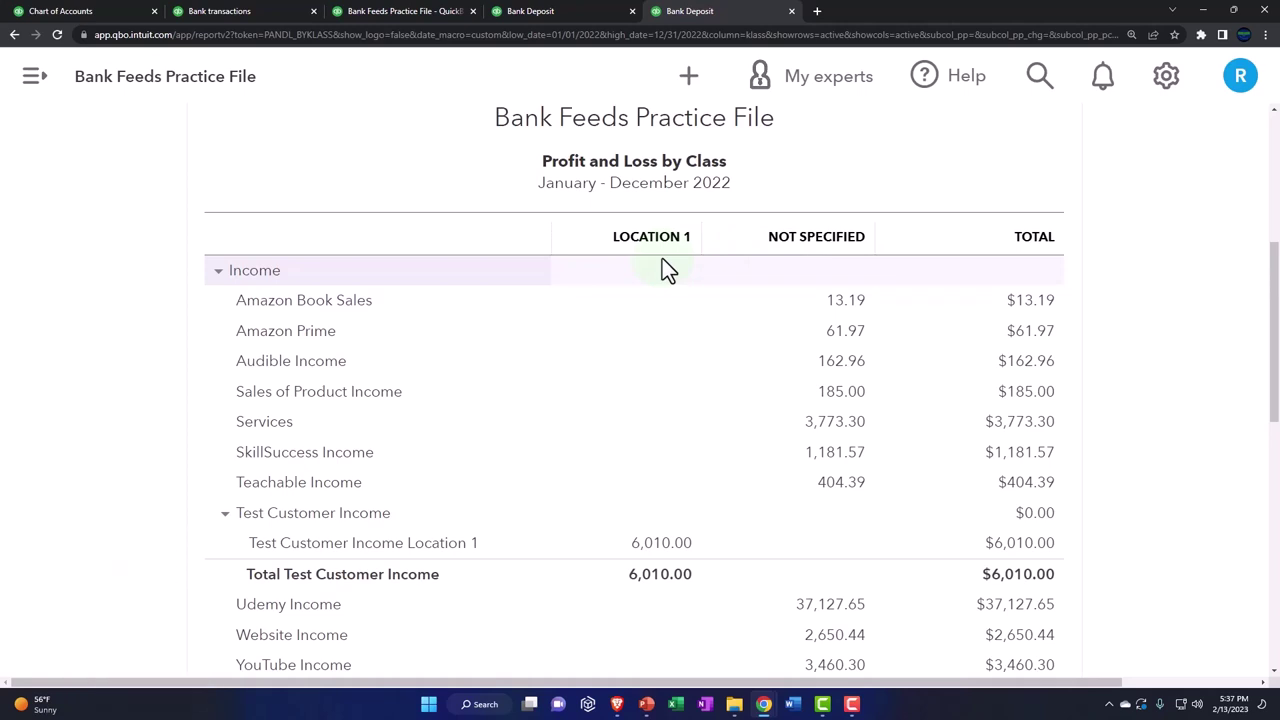
{"action": "left_click", "coordinate": [792, 268]}
{"action": "left_click", "coordinate": [558, 13]}
{"action": "scroll", "coordinate": [617, 416], "scroll_direction": "down", "scroll_amount": 3}
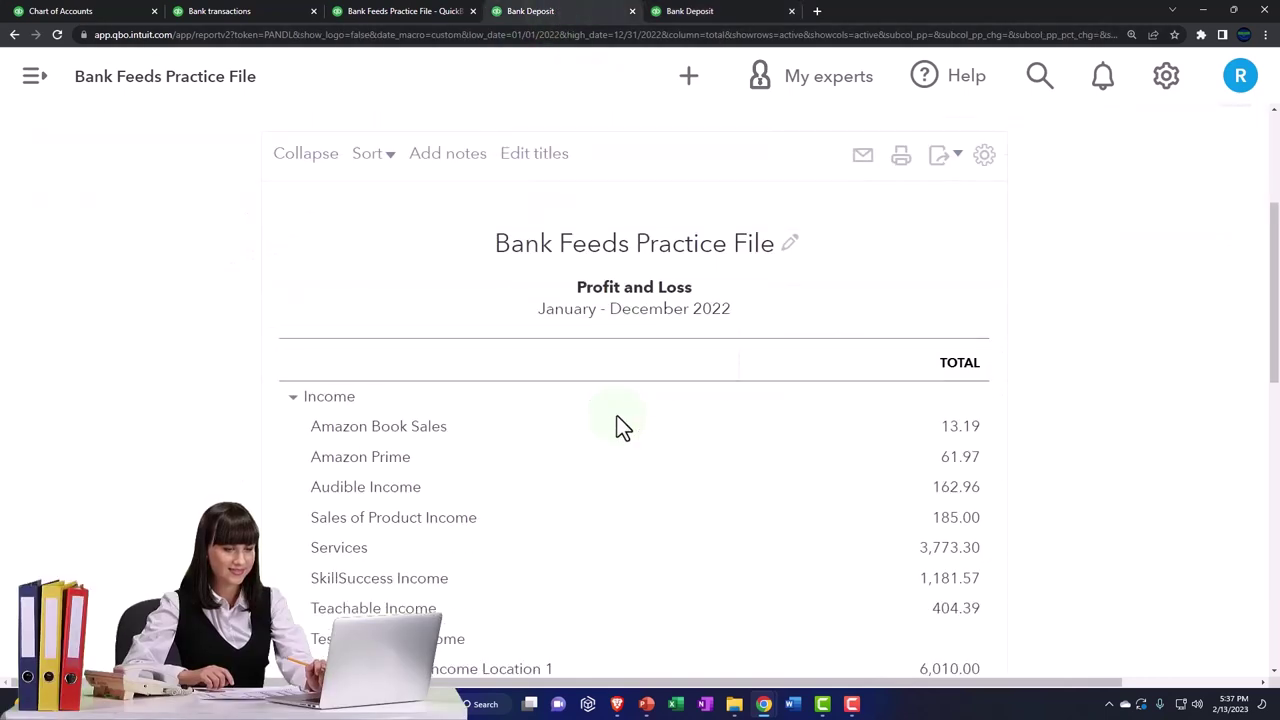
{"action": "left_click", "coordinate": [699, 12]}
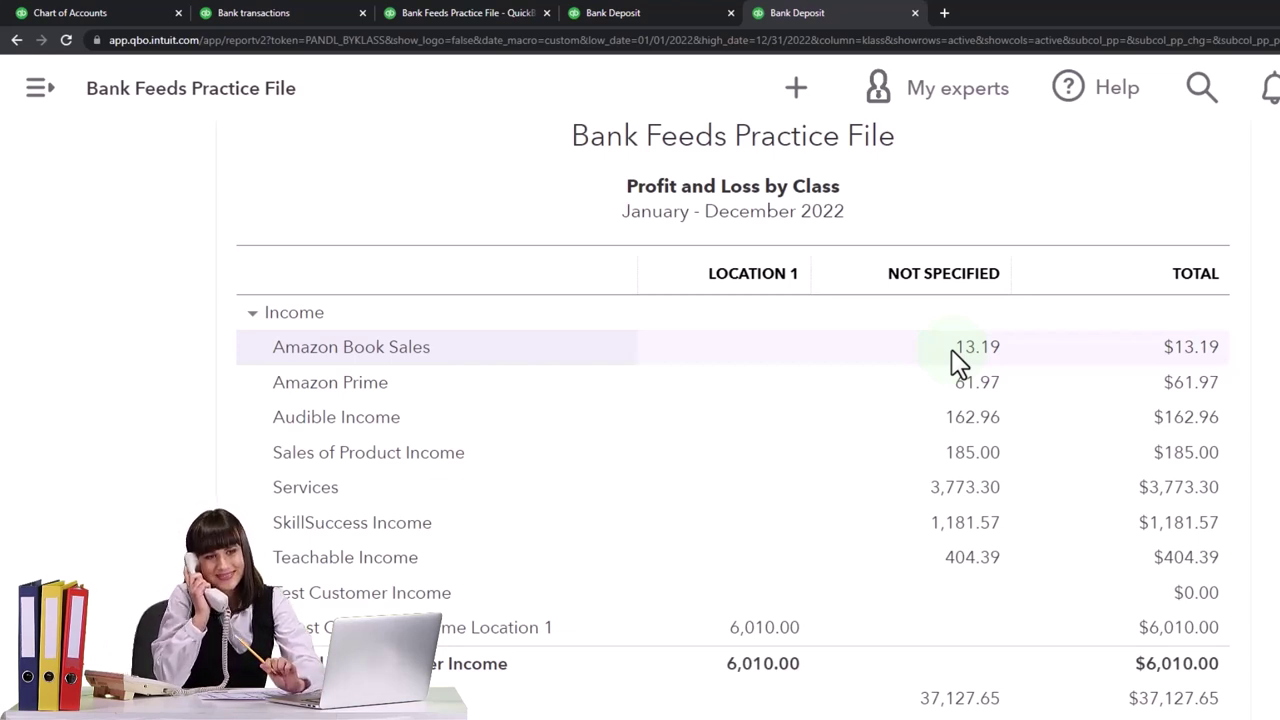
Expand the 09/14/2022 Test Customer 153 deposit in the bank transactions and assign Test Customer 153 as its customer.
{"action": "left_click", "coordinate": [276, 17]}
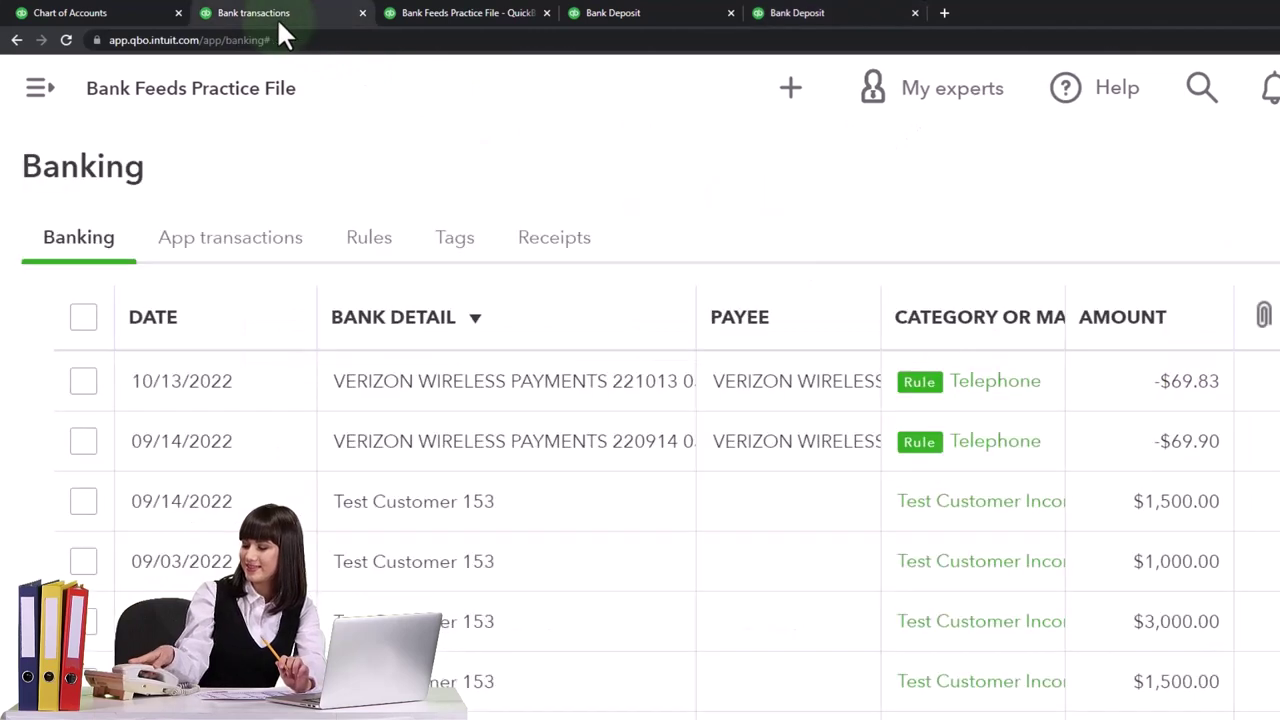
{"action": "left_click", "coordinate": [447, 525]}
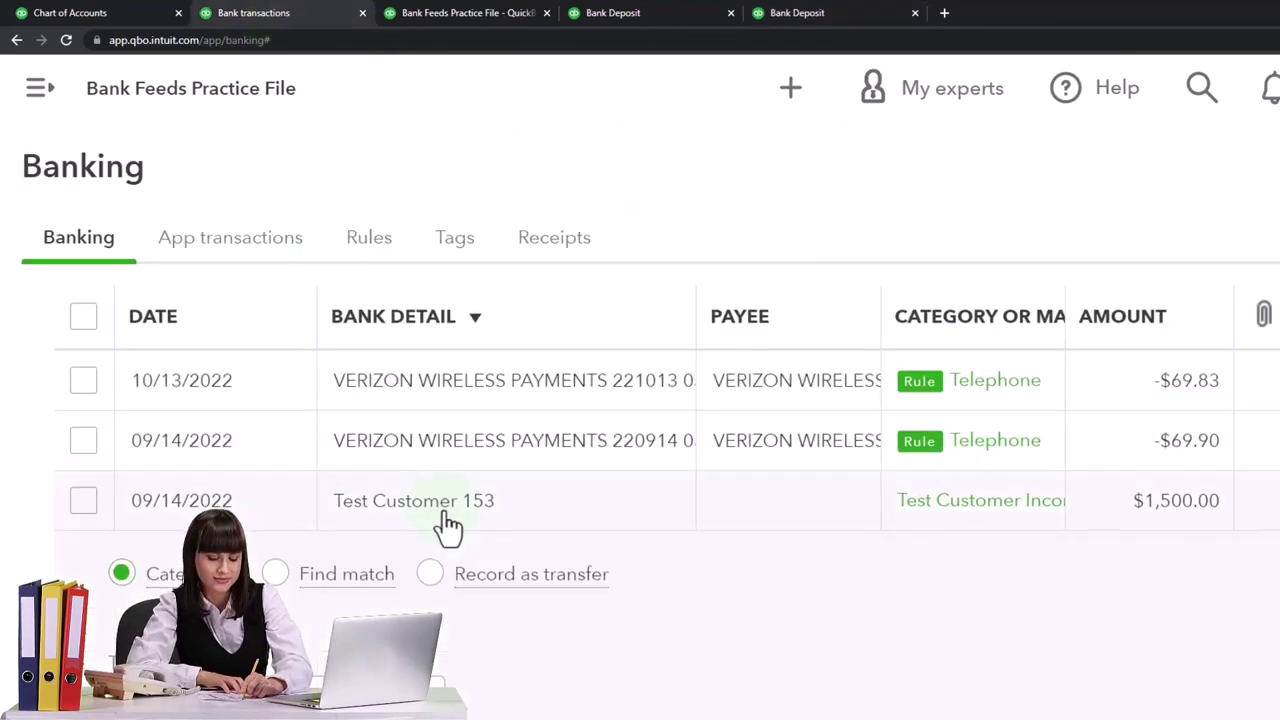
{"action": "scroll", "coordinate": [443, 523], "scroll_direction": "down", "scroll_amount": 4}
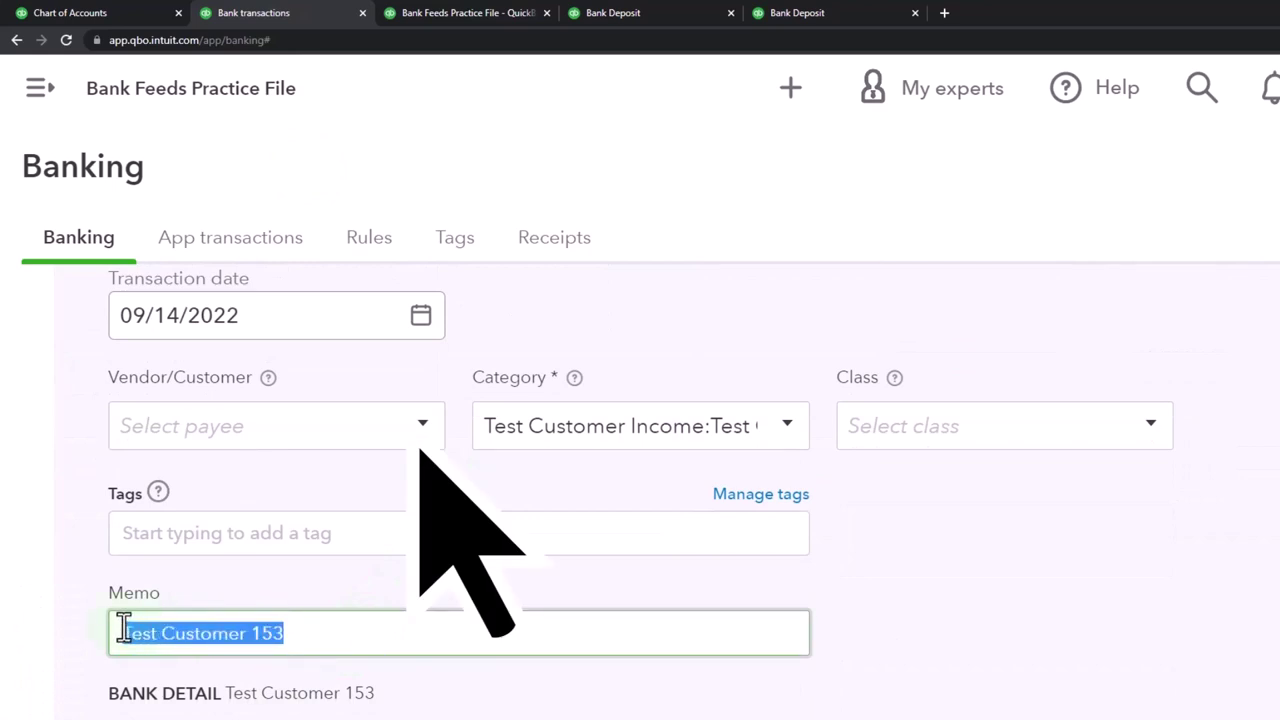
{"action": "left_click", "coordinate": [173, 424]}
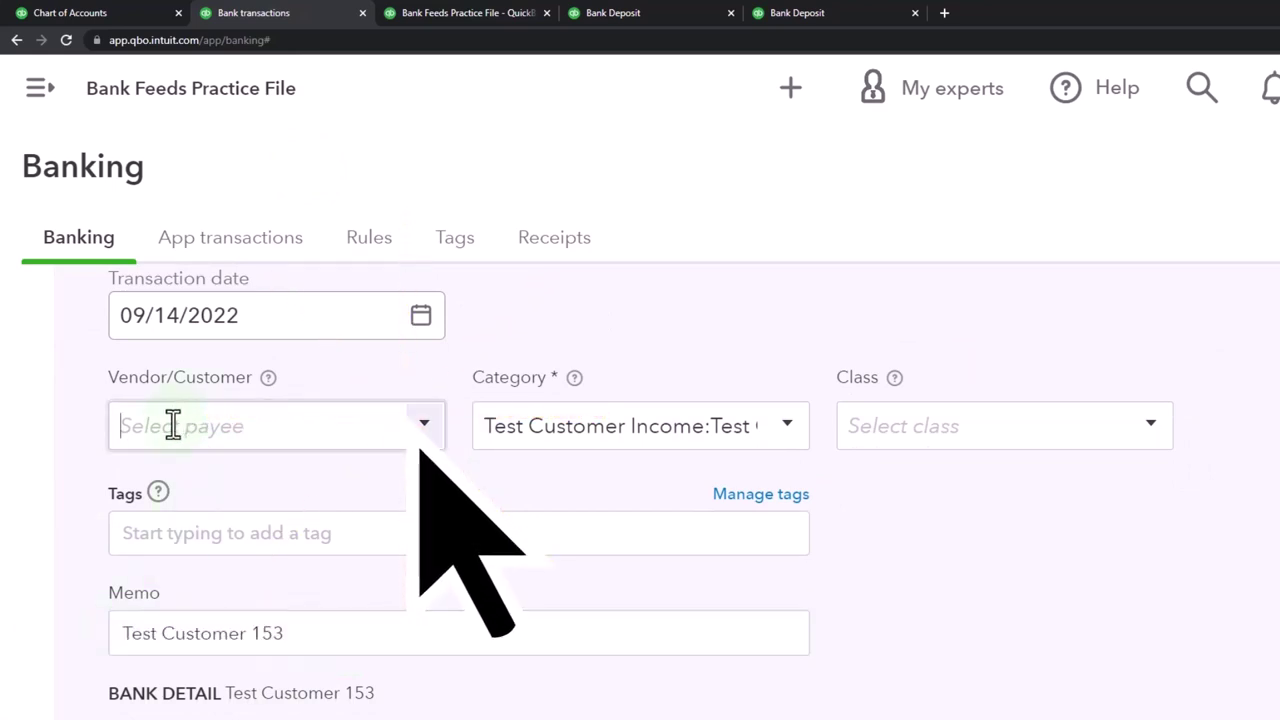
{"action": "type", "text": "Test Customer 153"}
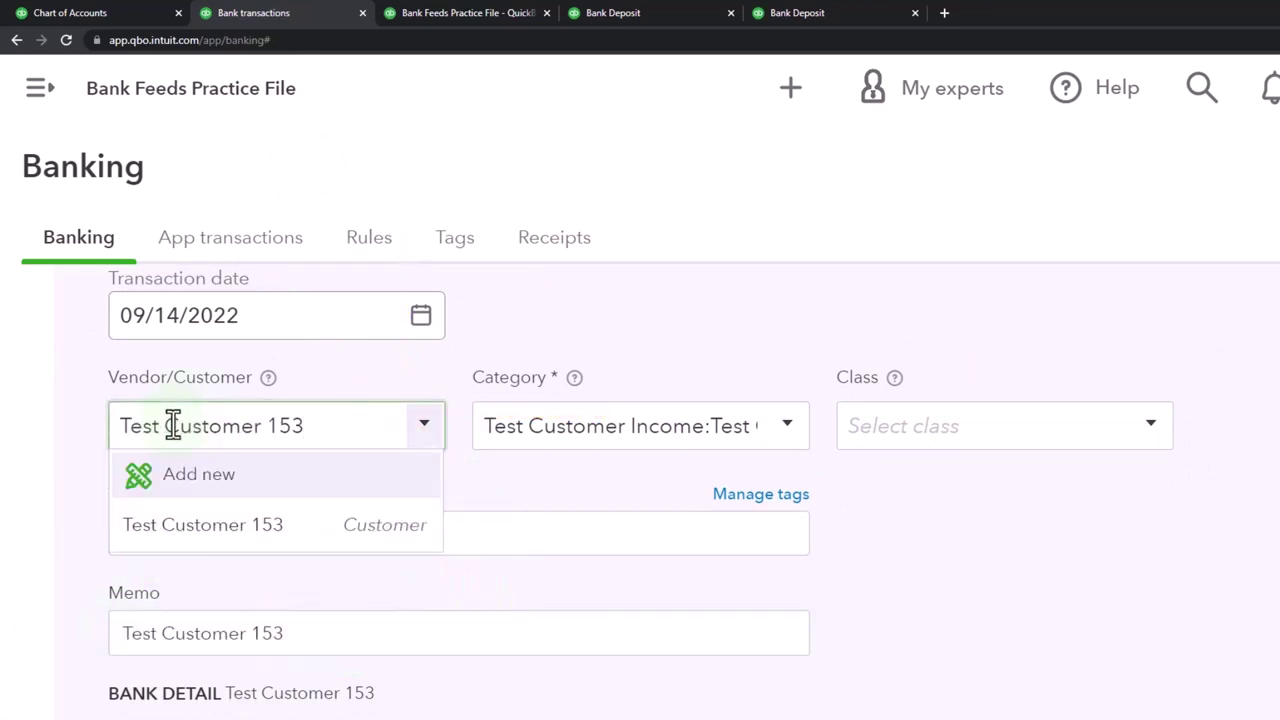
{"action": "left_click", "coordinate": [205, 527]}
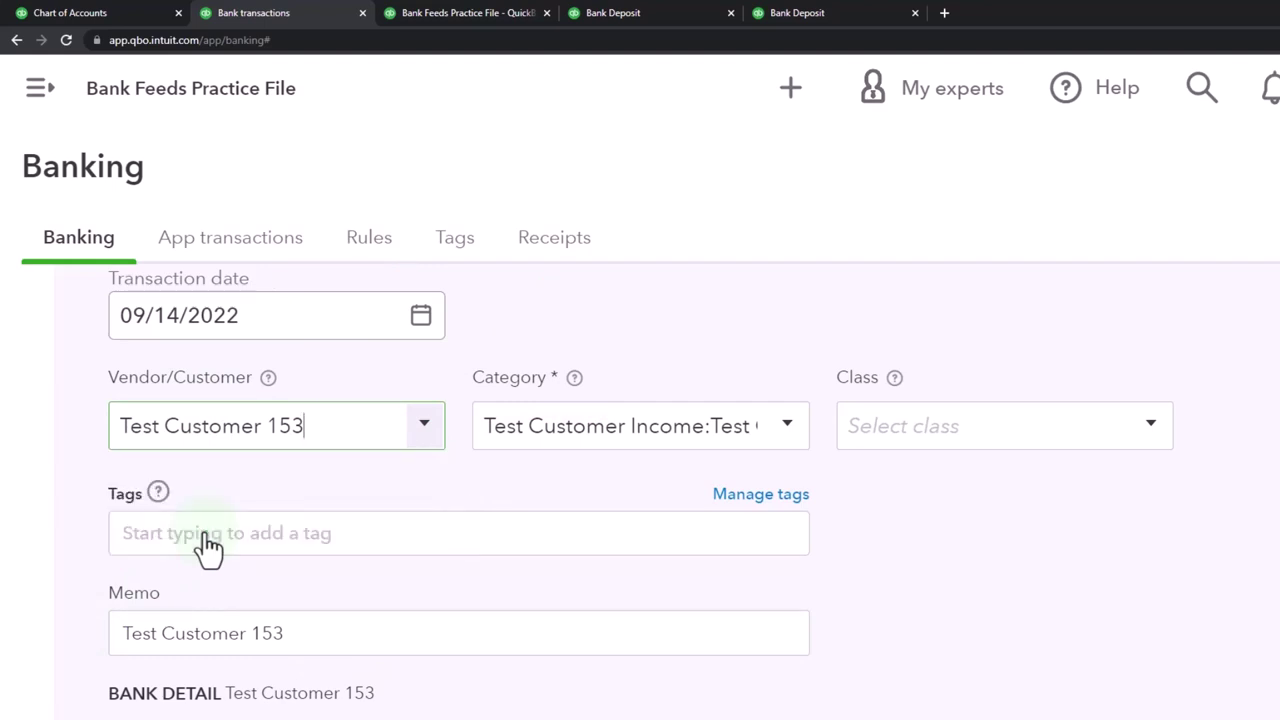
Keep the deposit's suggested category and set its class to Location 2.
{"action": "key", "text": "Tab"}
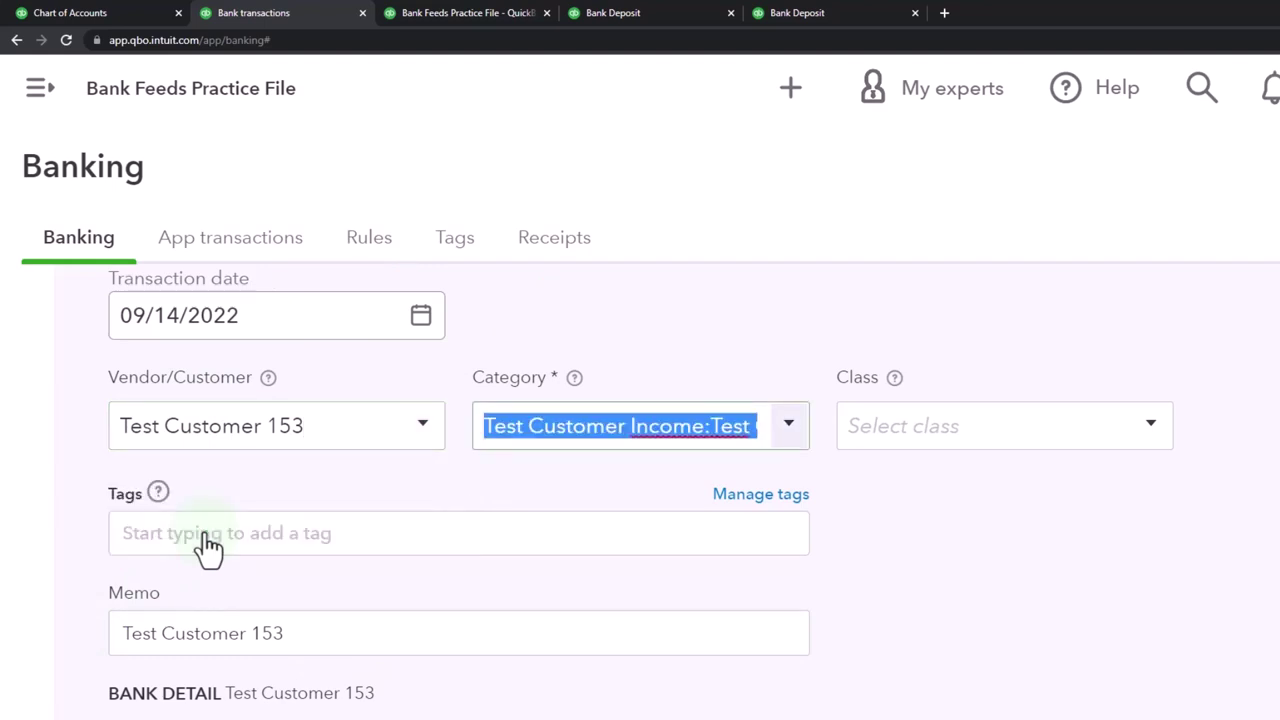
{"action": "key", "text": "Tab"}
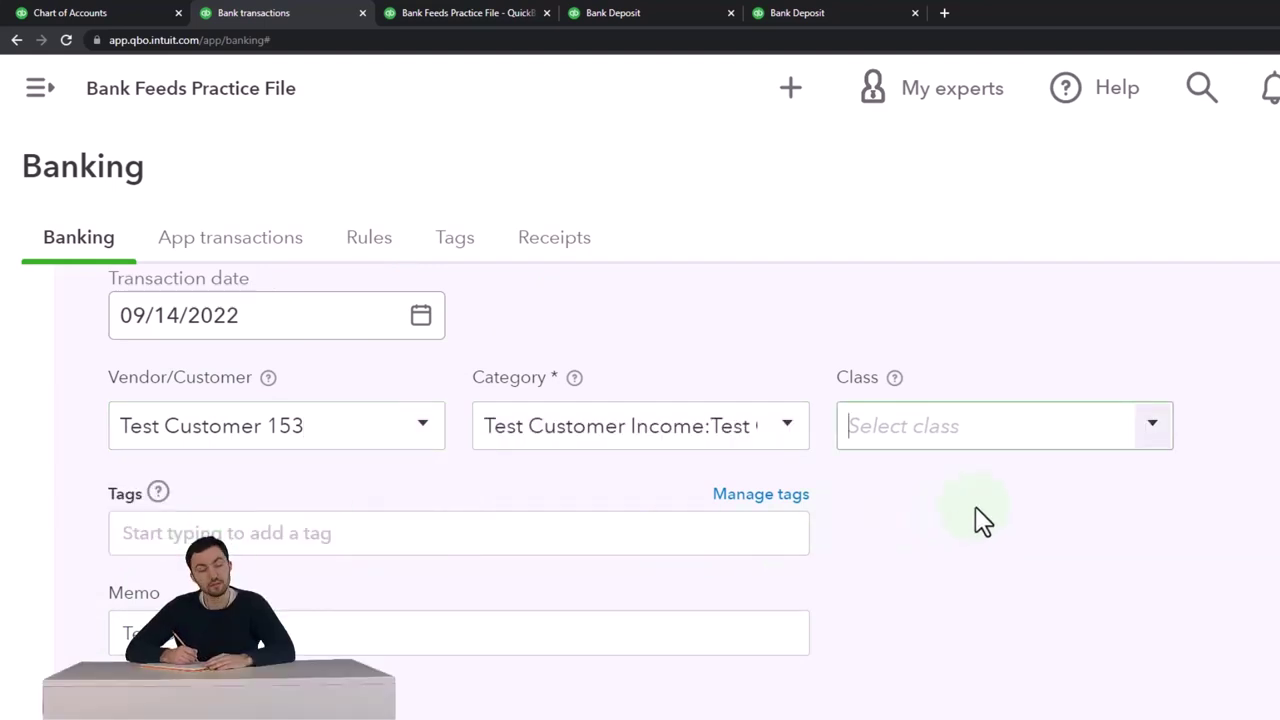
{"action": "left_click", "coordinate": [1152, 430]}
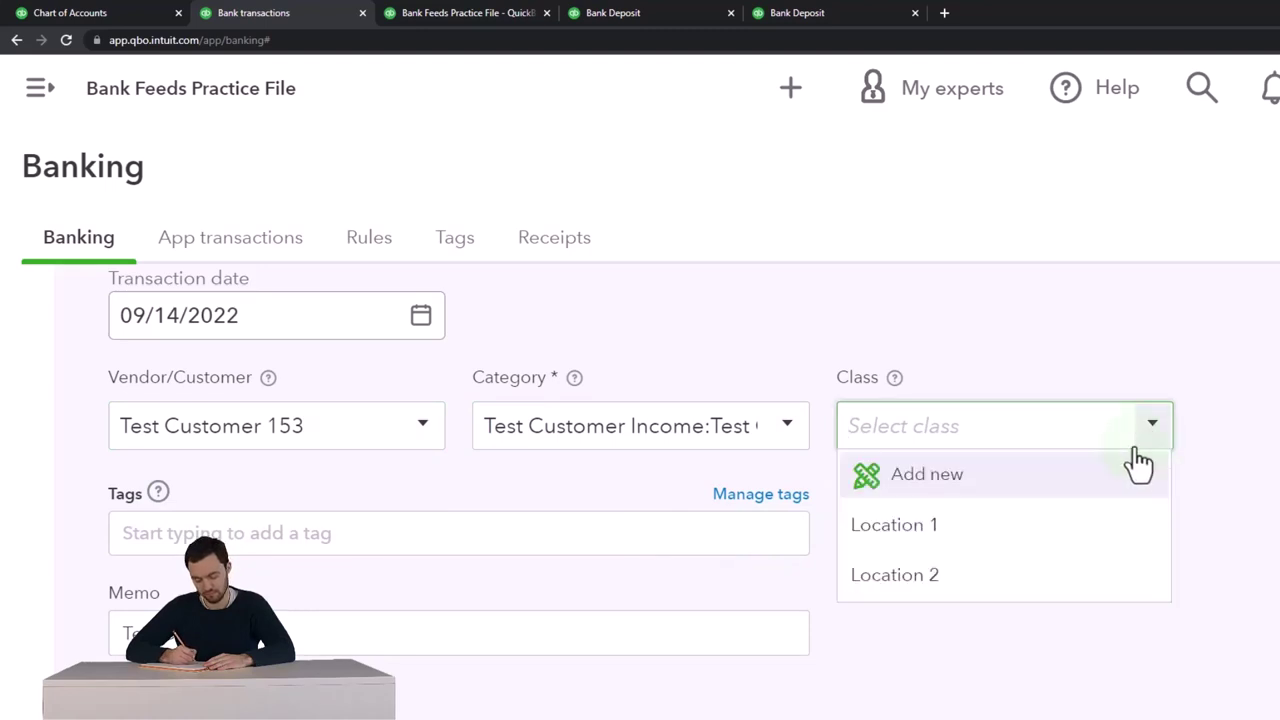
{"action": "left_click", "coordinate": [945, 576]}
{"action": "scroll", "coordinate": [941, 583], "scroll_direction": "down", "scroll_amount": 1}
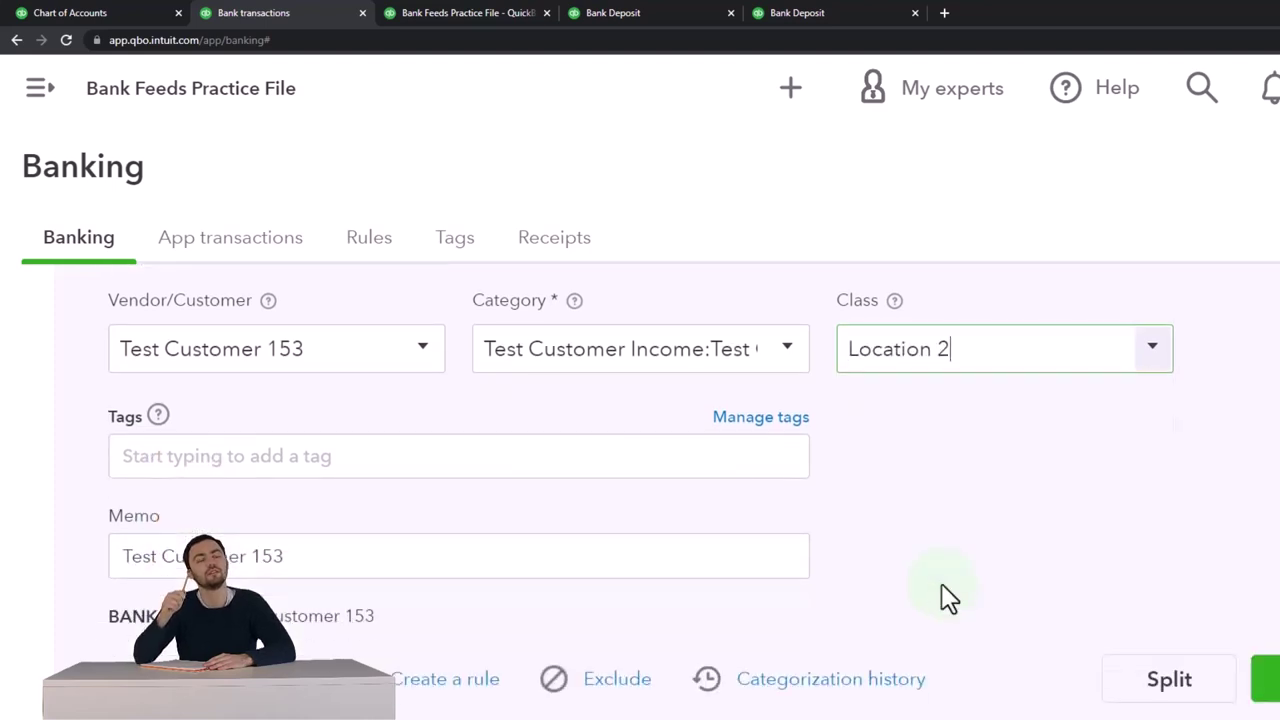
Create a rule from this deposit named Test Customer 153 and add a second condition that the bank text contains 153.
{"action": "key", "text": "ctrl+minus"}
{"action": "left_click", "coordinate": [408, 611]}
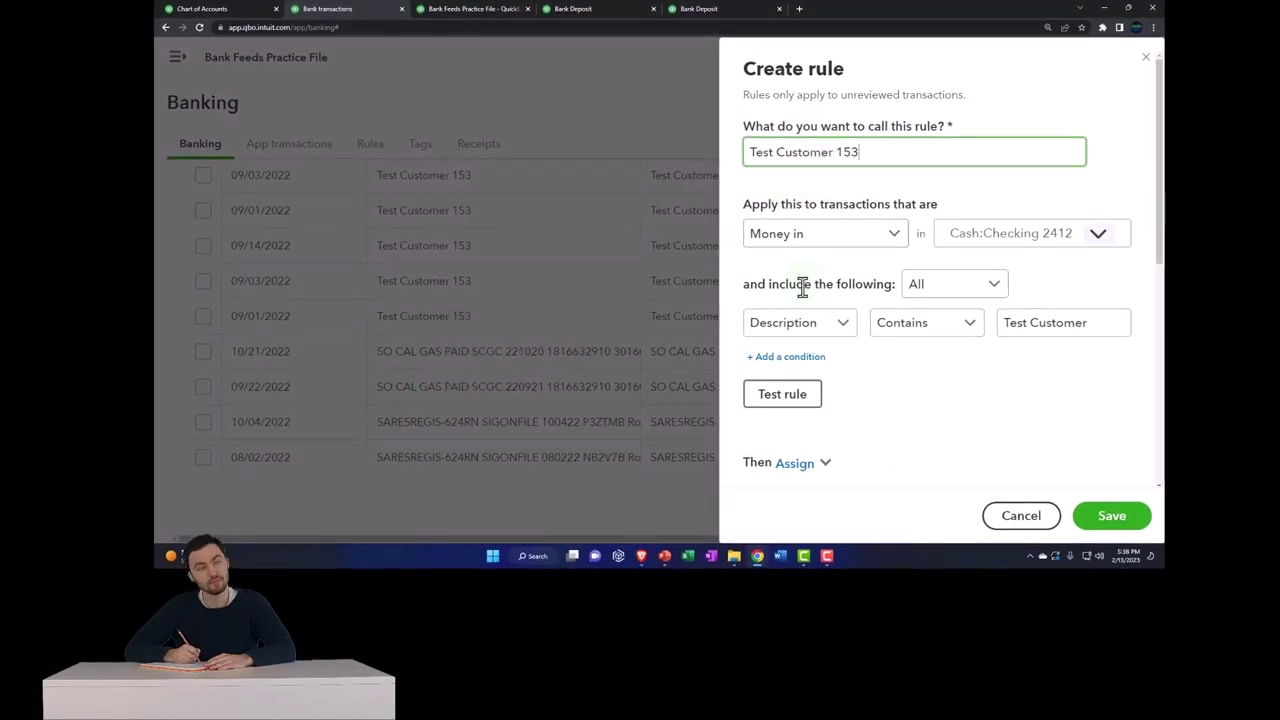
{"action": "left_click", "coordinate": [837, 328]}
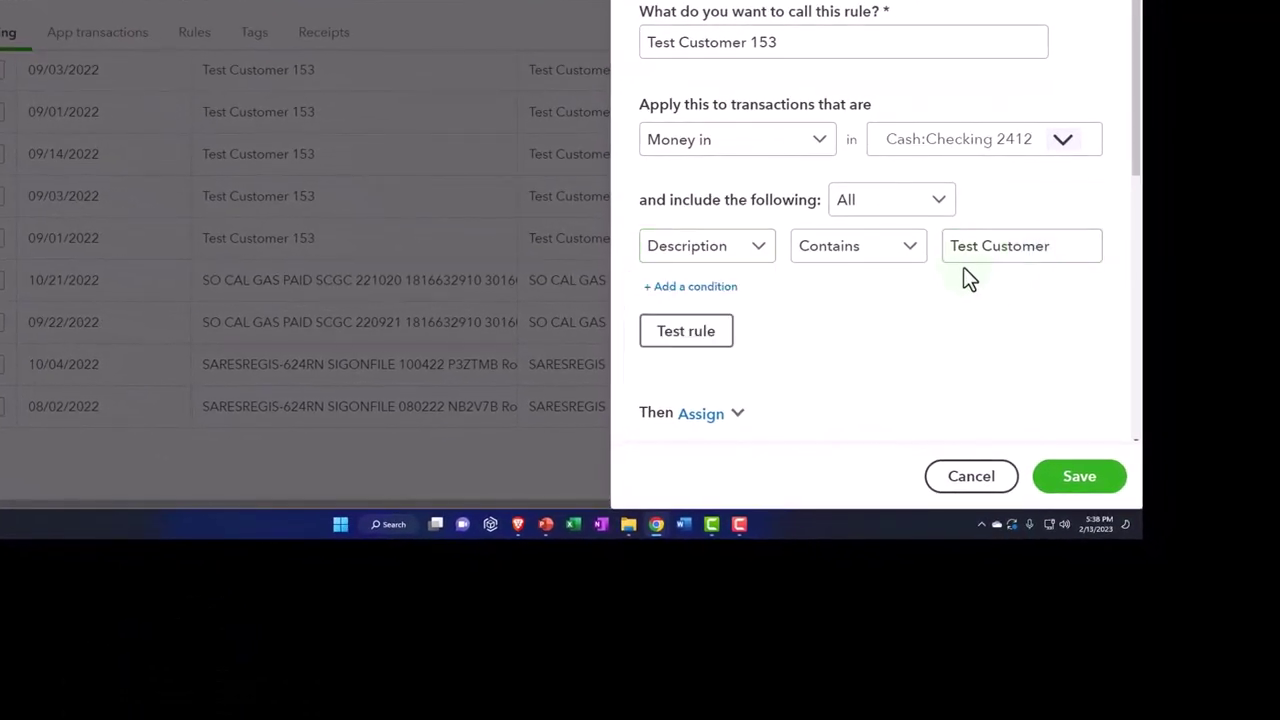
{"action": "left_click", "coordinate": [700, 287]}
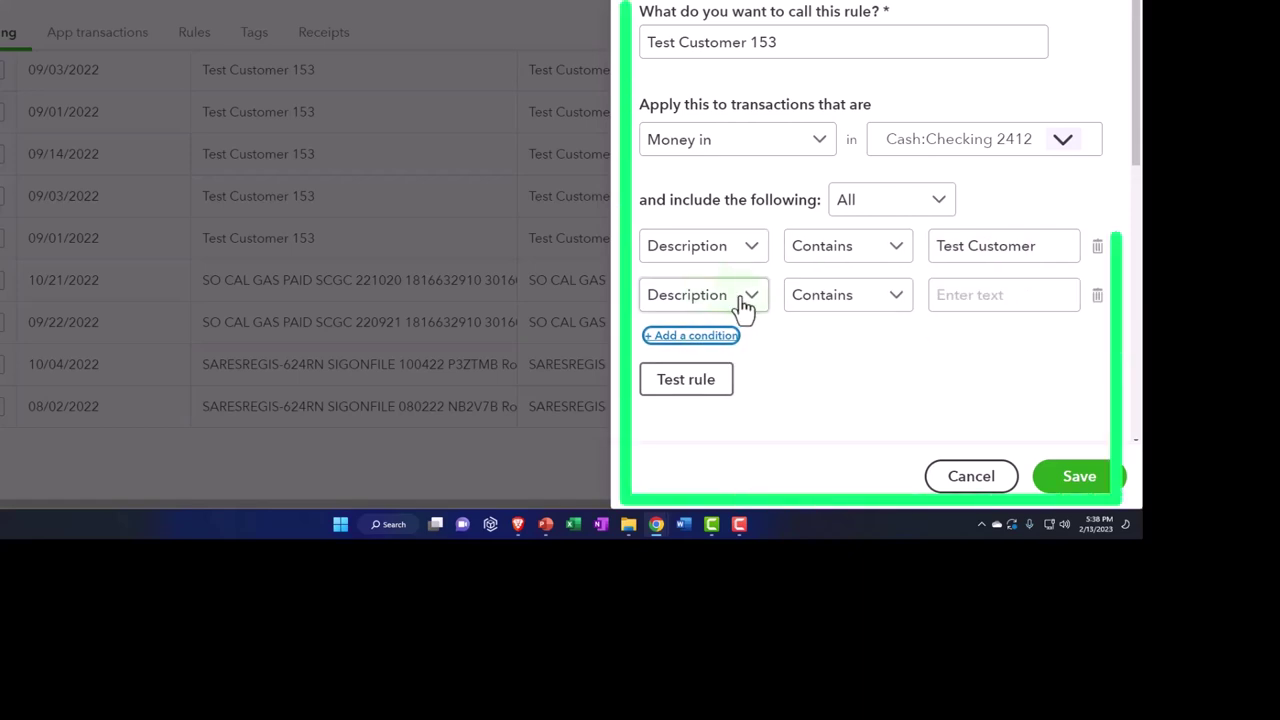
{"action": "left_click", "coordinate": [752, 298]}
{"action": "left_click", "coordinate": [727, 387]}
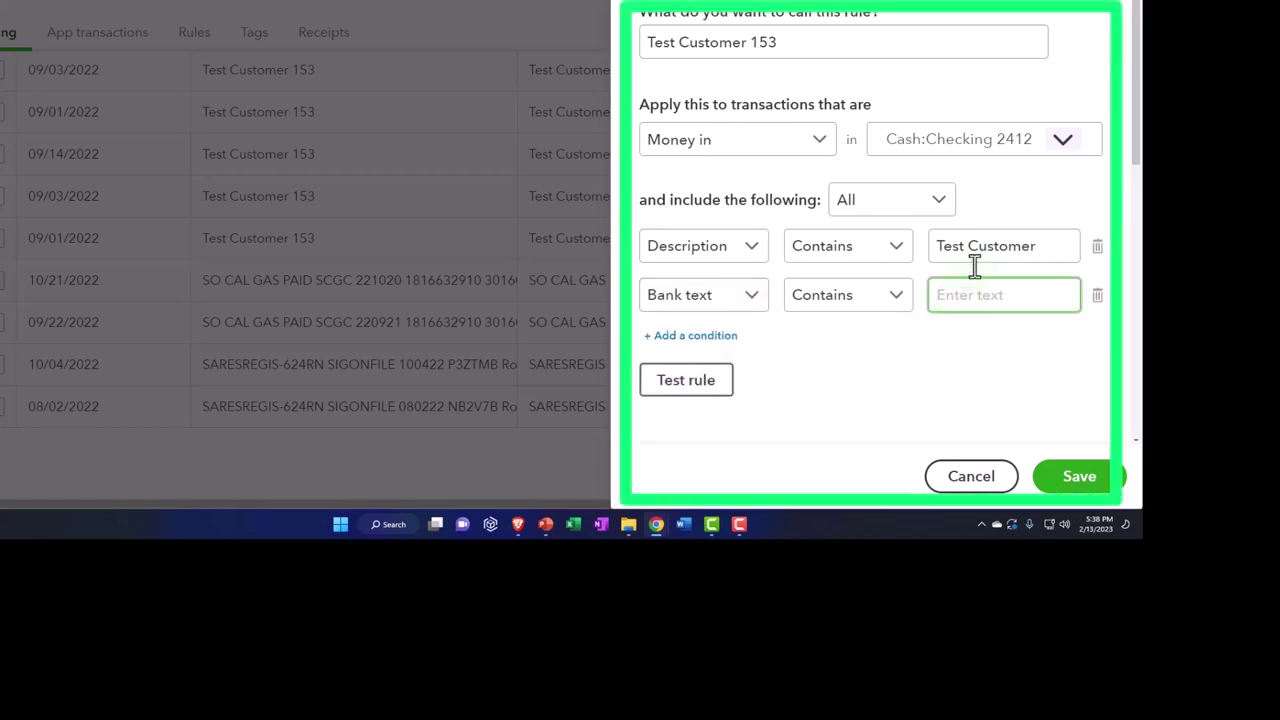
{"action": "type", "text": "153"}
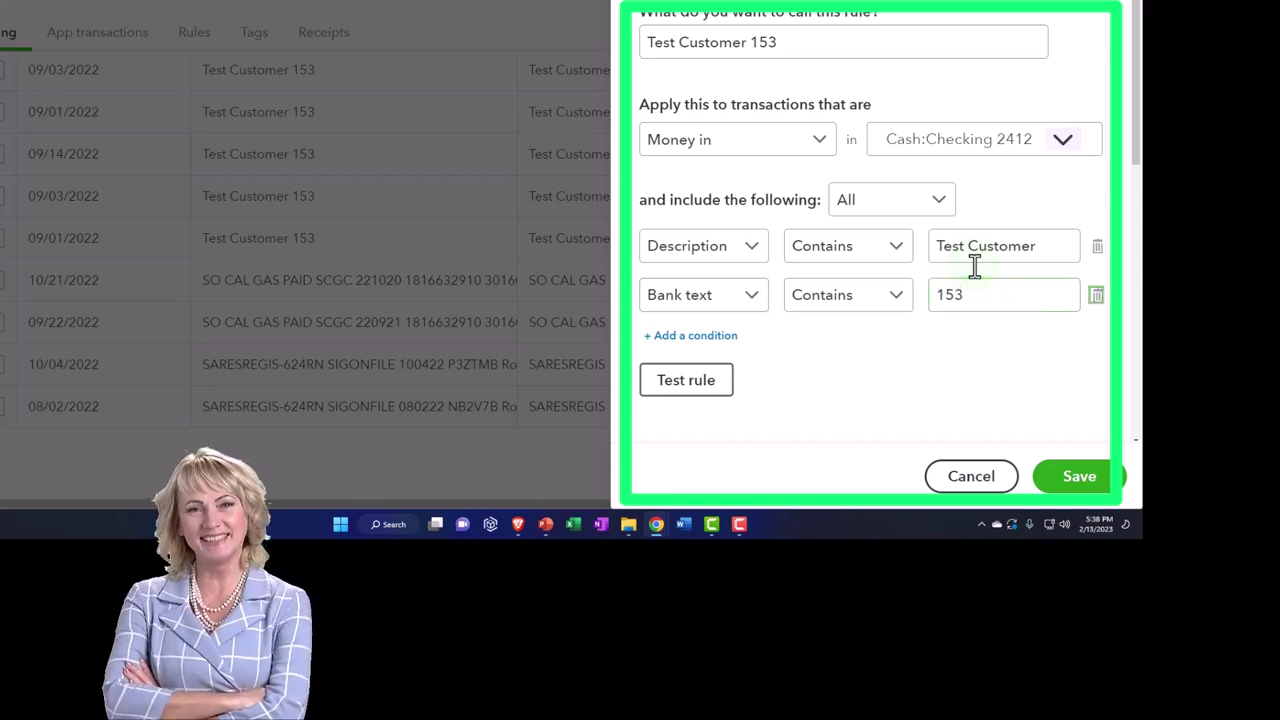
Test the Test Customer 153 rule, review its assigned category, payee and class, and save it with auto-add off.
{"action": "scroll", "coordinate": [945, 325], "scroll_direction": "down", "scroll_amount": 1}
{"action": "left_click", "coordinate": [695, 332]}
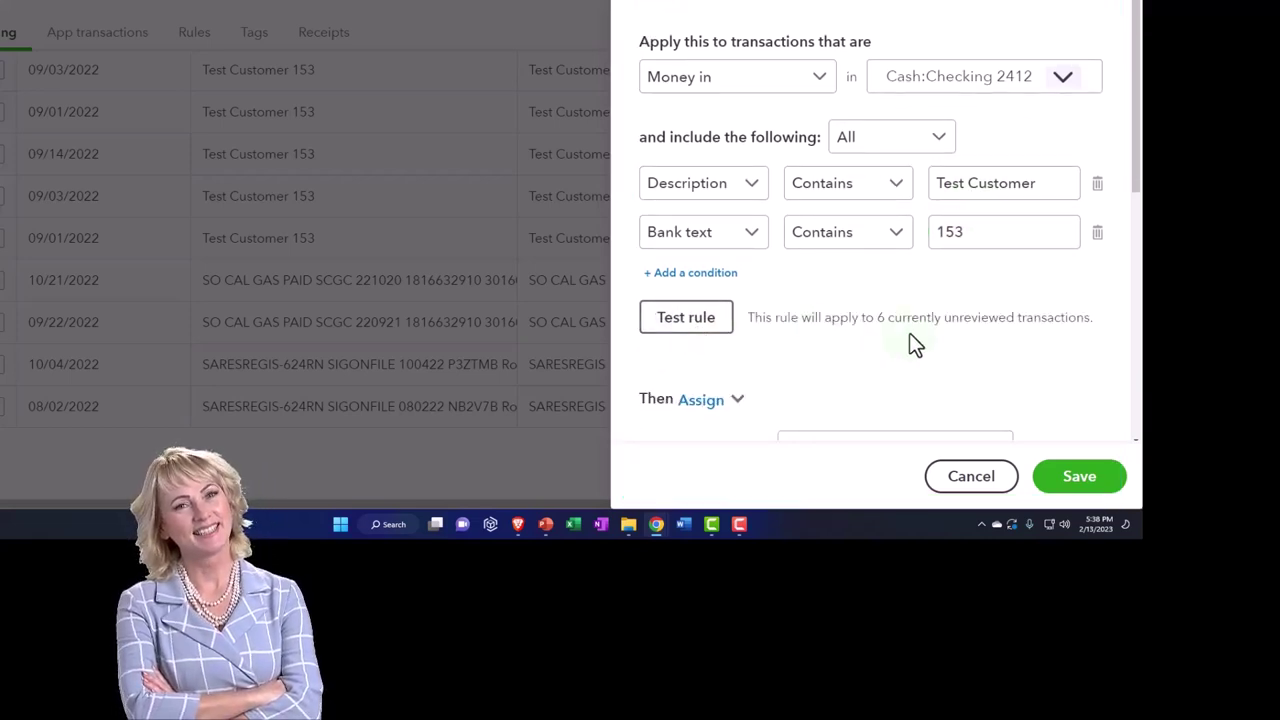
{"action": "scroll", "coordinate": [909, 333], "scroll_direction": "down", "scroll_amount": 3}
{"action": "scroll", "coordinate": [731, 245], "scroll_direction": "down", "scroll_amount": 1}
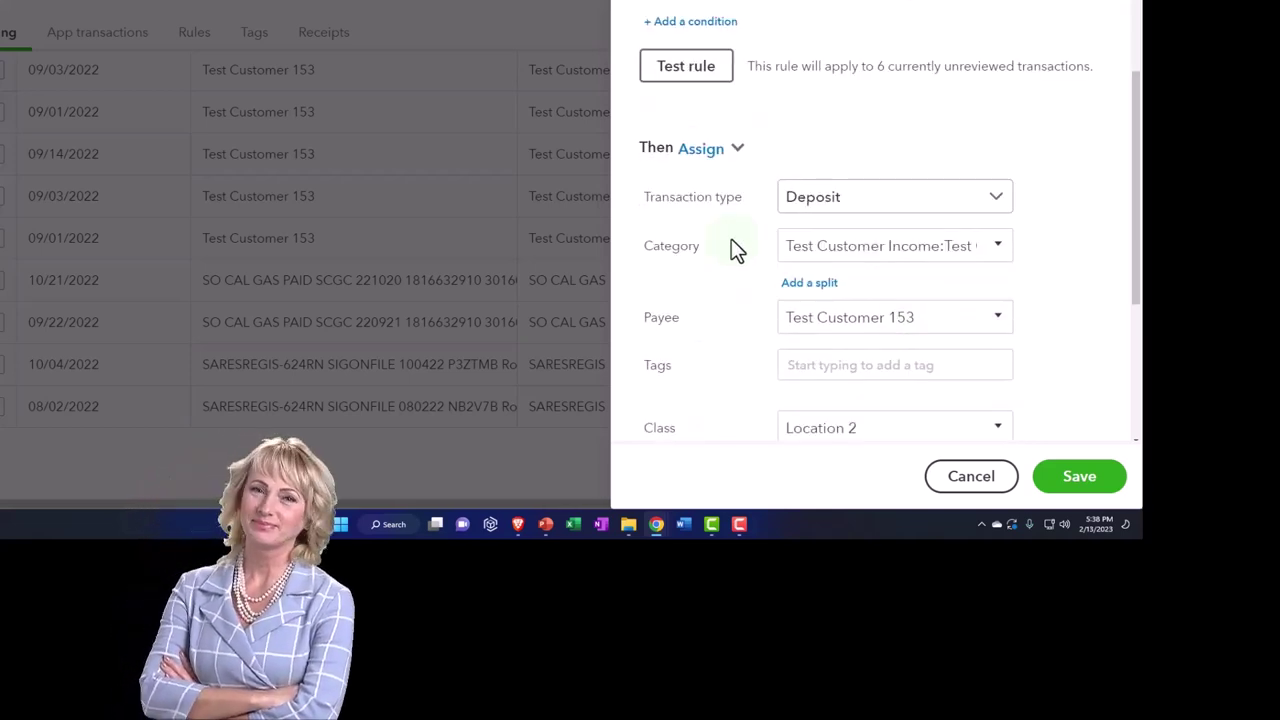
{"action": "scroll", "coordinate": [731, 245], "scroll_direction": "down", "scroll_amount": 2}
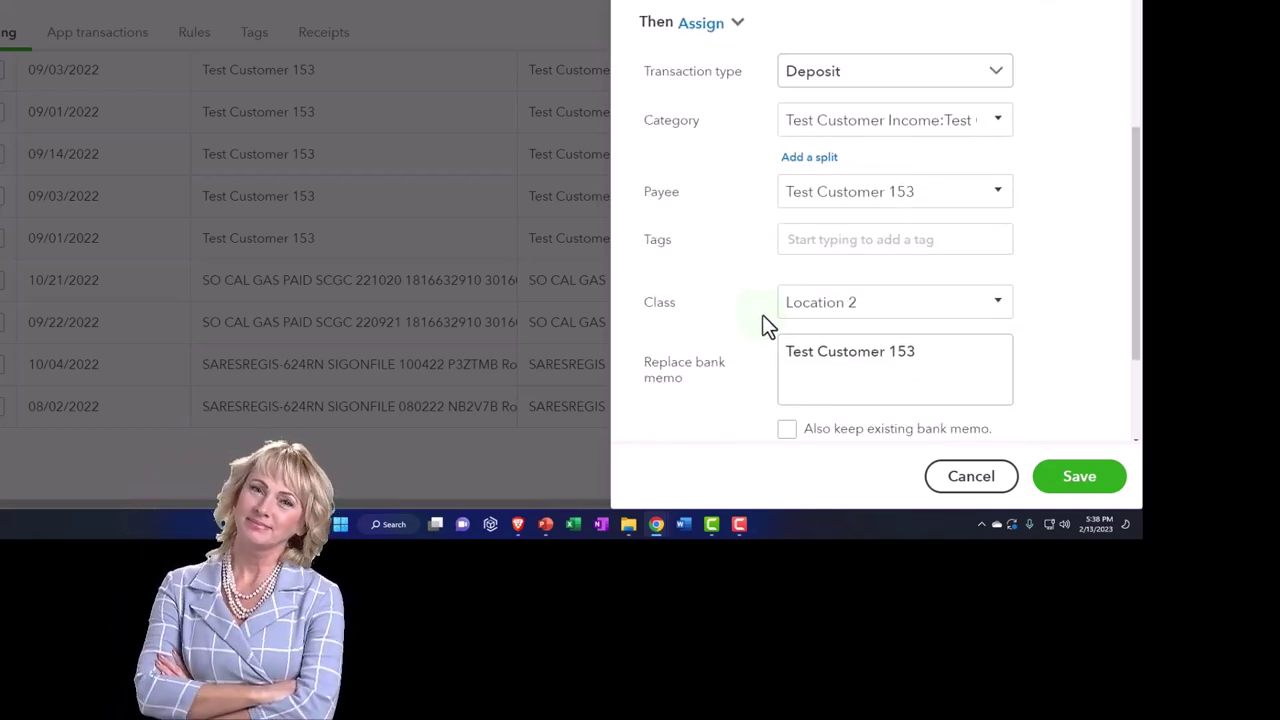
{"action": "scroll", "coordinate": [762, 314], "scroll_direction": "down", "scroll_amount": 2}
{"action": "scroll", "coordinate": [762, 316], "scroll_direction": "down", "scroll_amount": 1}
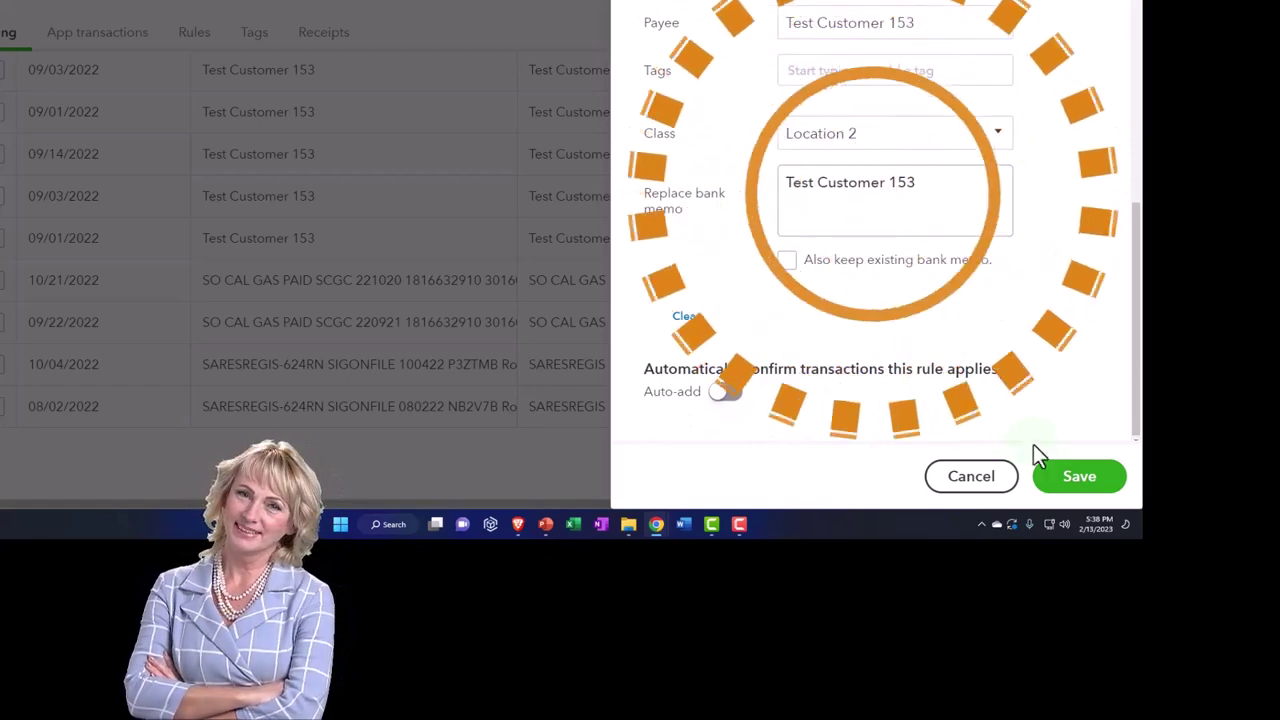
{"action": "left_click", "coordinate": [1064, 479]}
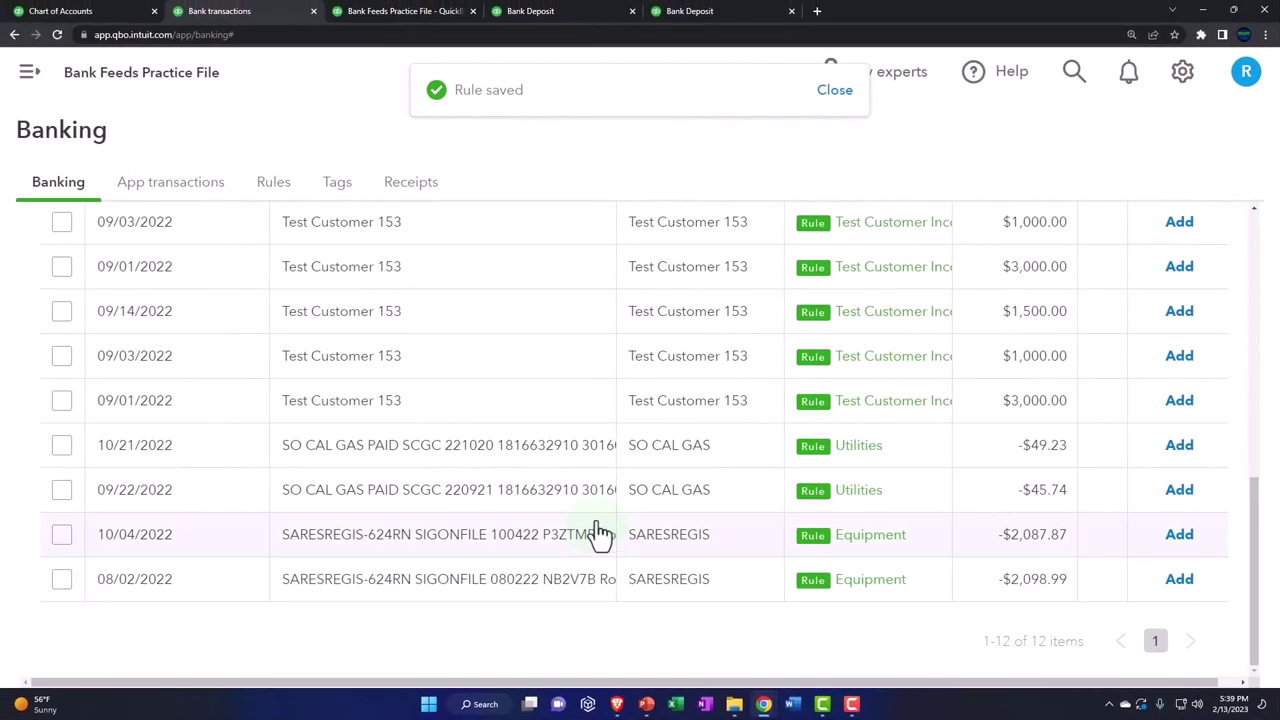
Select all the Test Customer 153 deposits in the bank transactions list and accept them together.
{"action": "scroll", "coordinate": [597, 534], "scroll_direction": "up", "scroll_amount": 3}
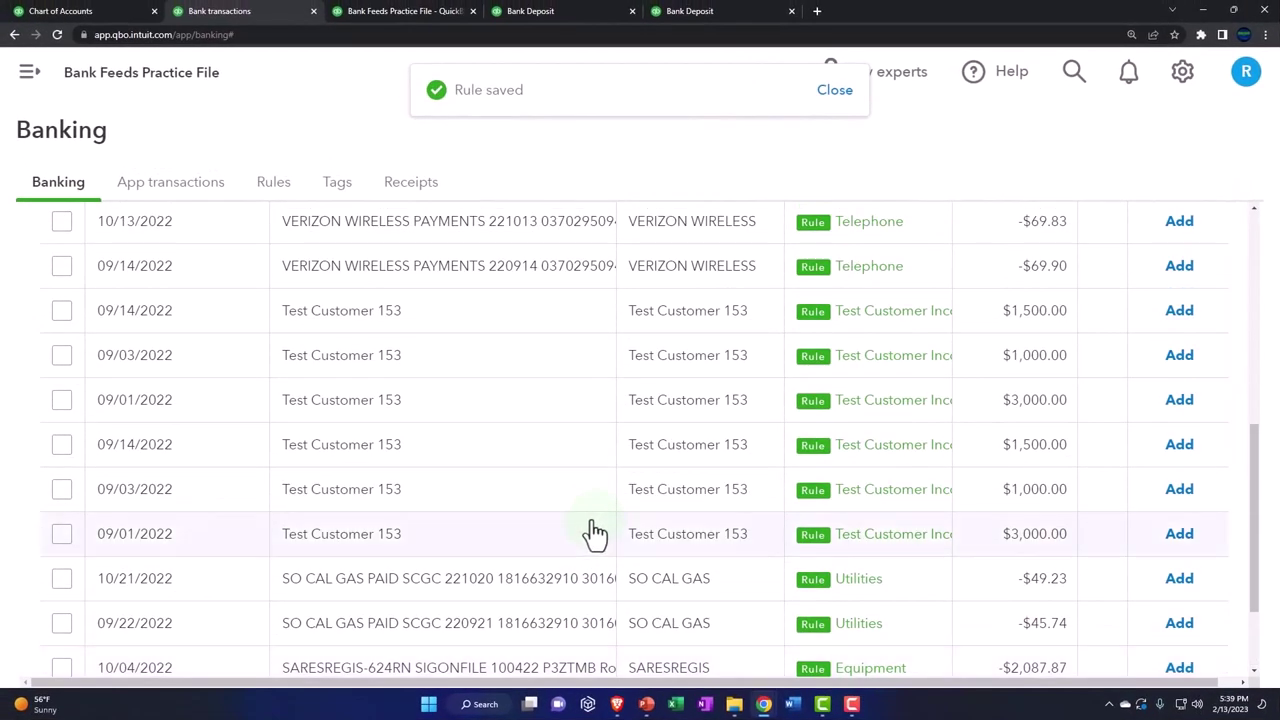
{"action": "left_click", "coordinate": [62, 311]}
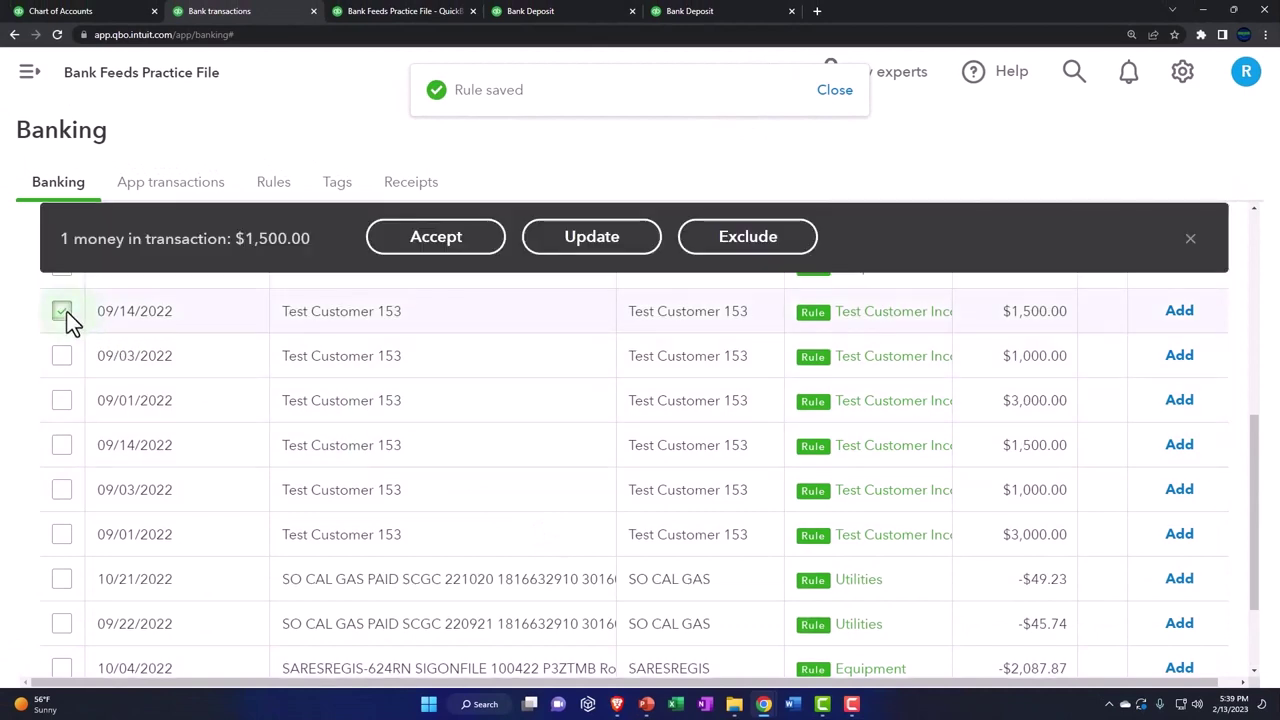
{"action": "left_click", "coordinate": [62, 534], "text": "shift"}
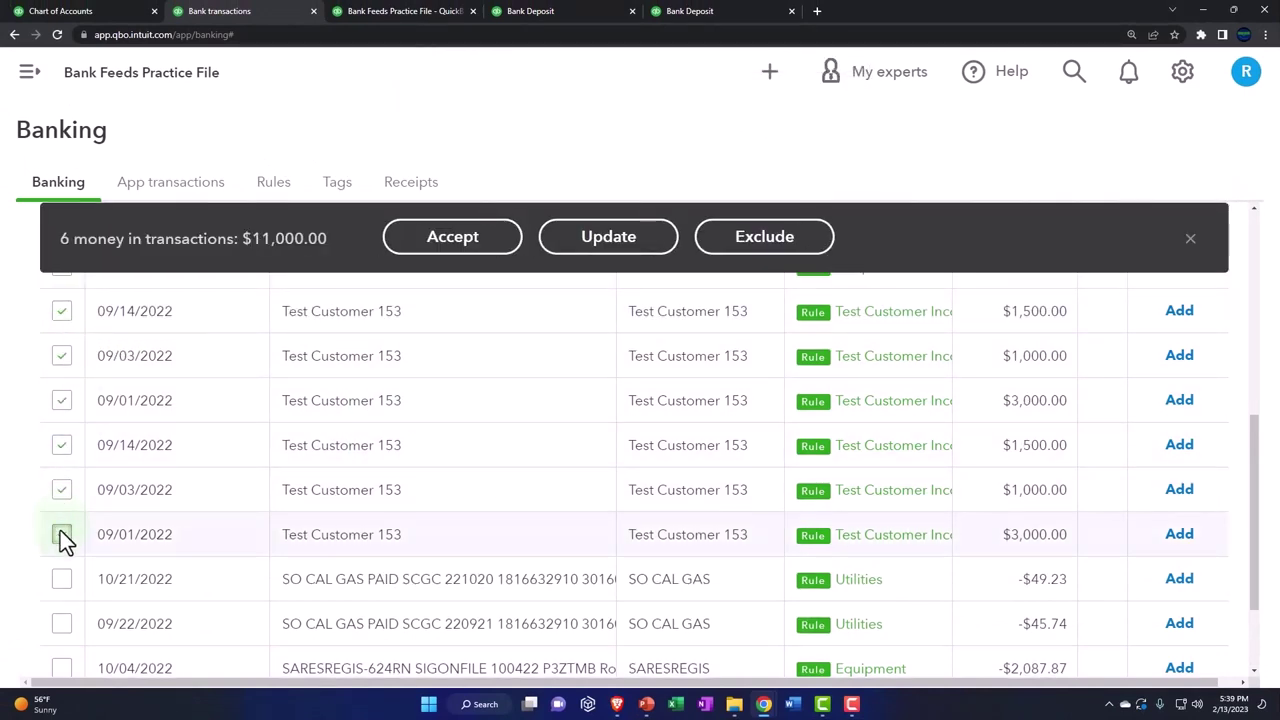
{"action": "left_click", "coordinate": [465, 250]}
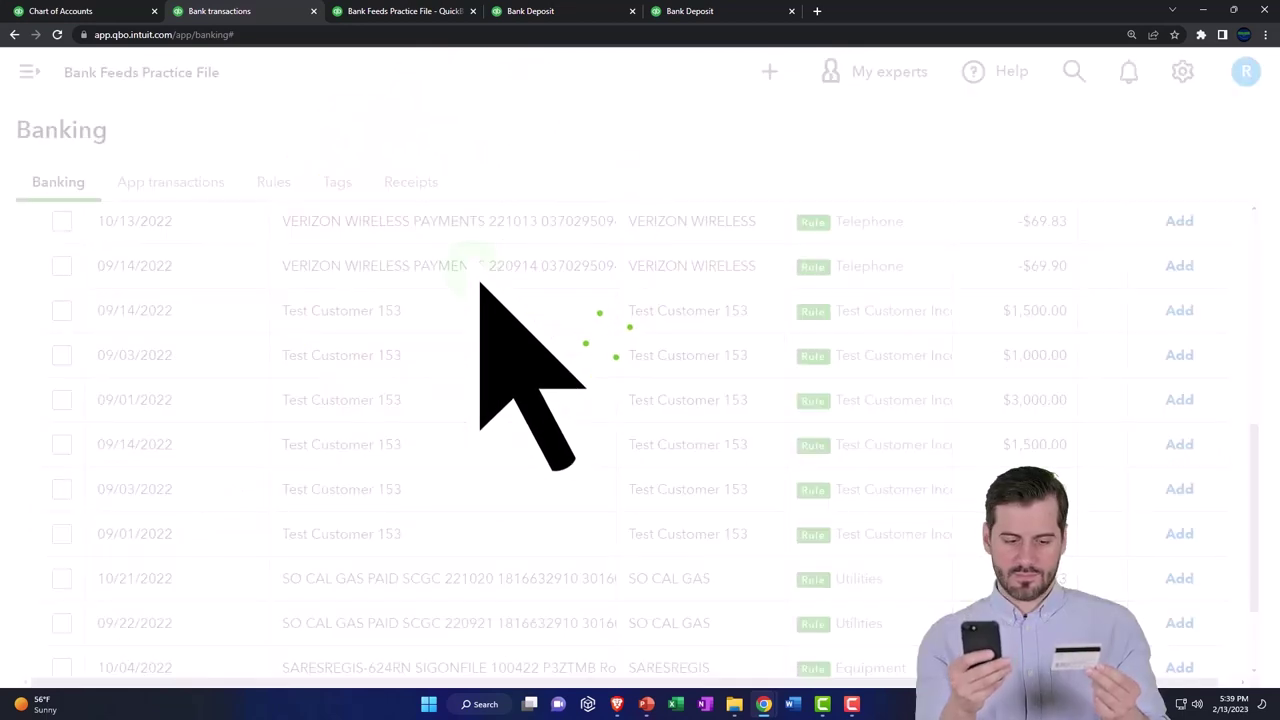